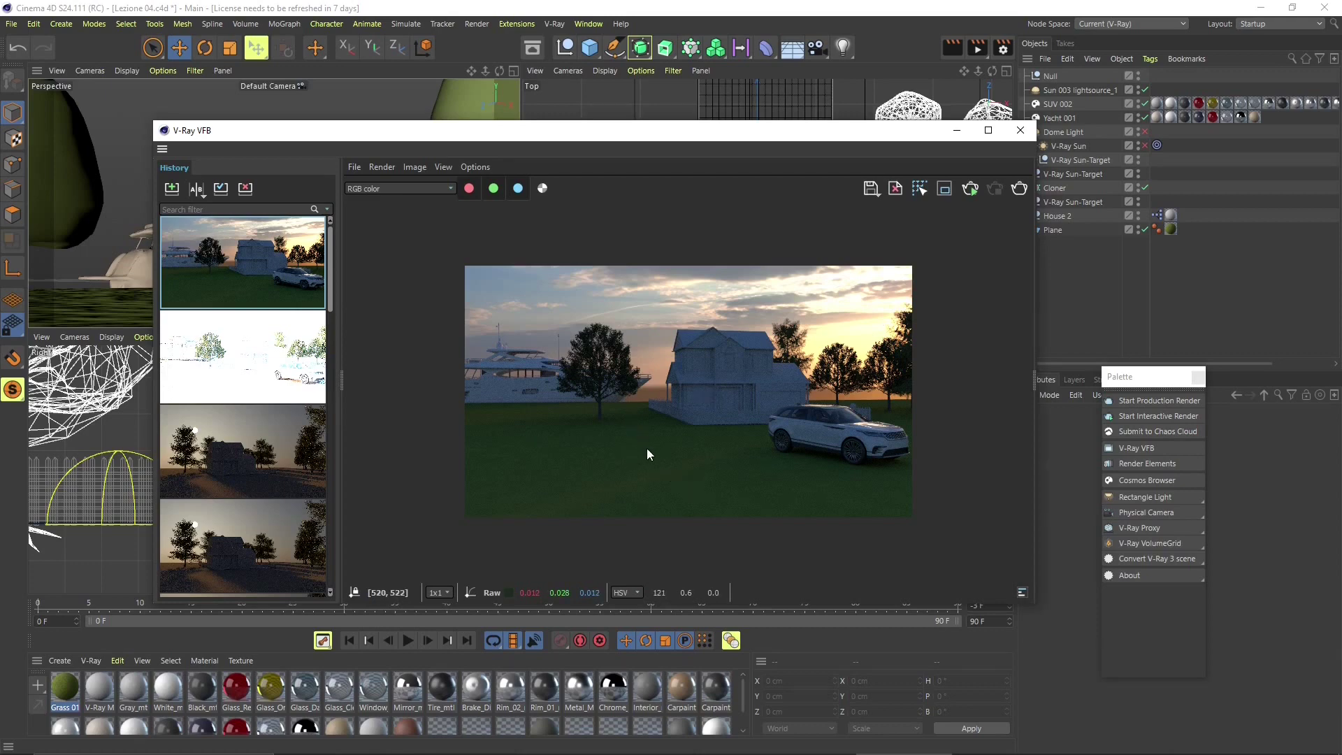
- Search the Asset Browser for "grass" and examine the available grass objects and materials alongside the rendered scene
left_click(535, 53)
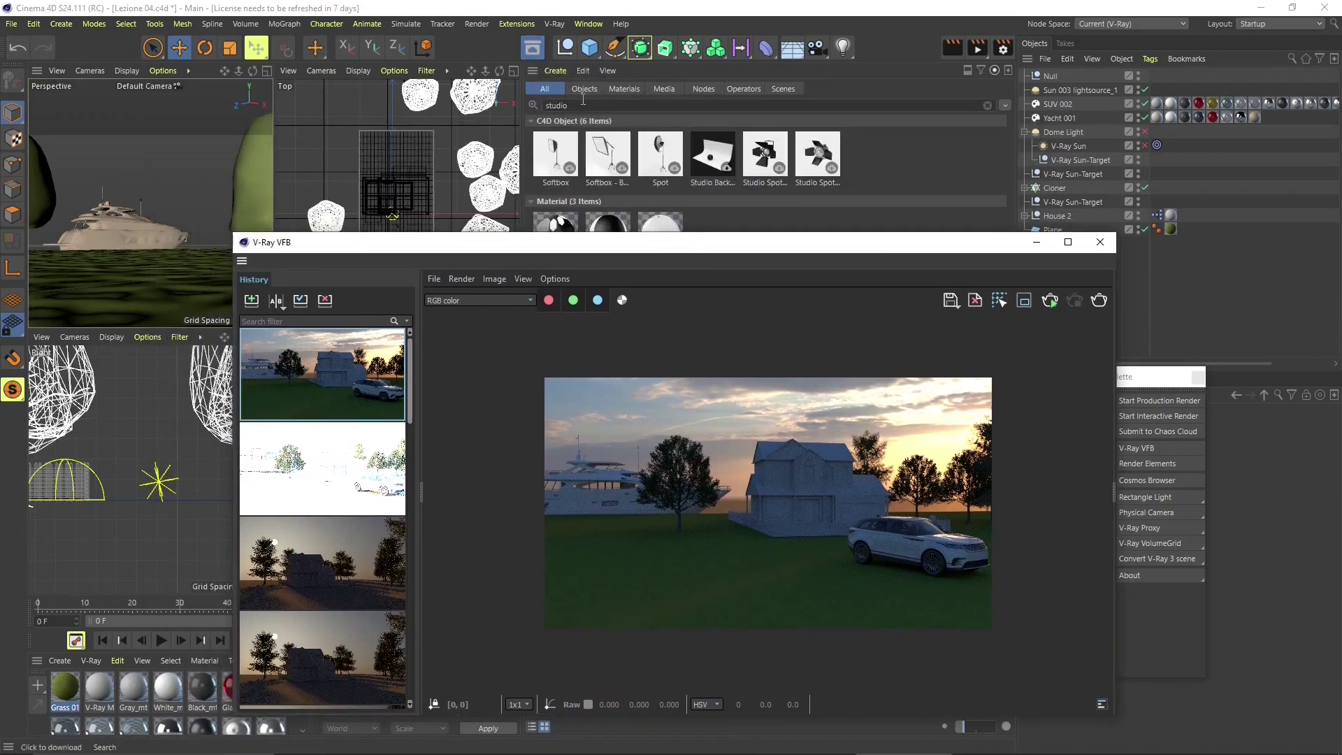
double_click(586, 104)
type("grass")
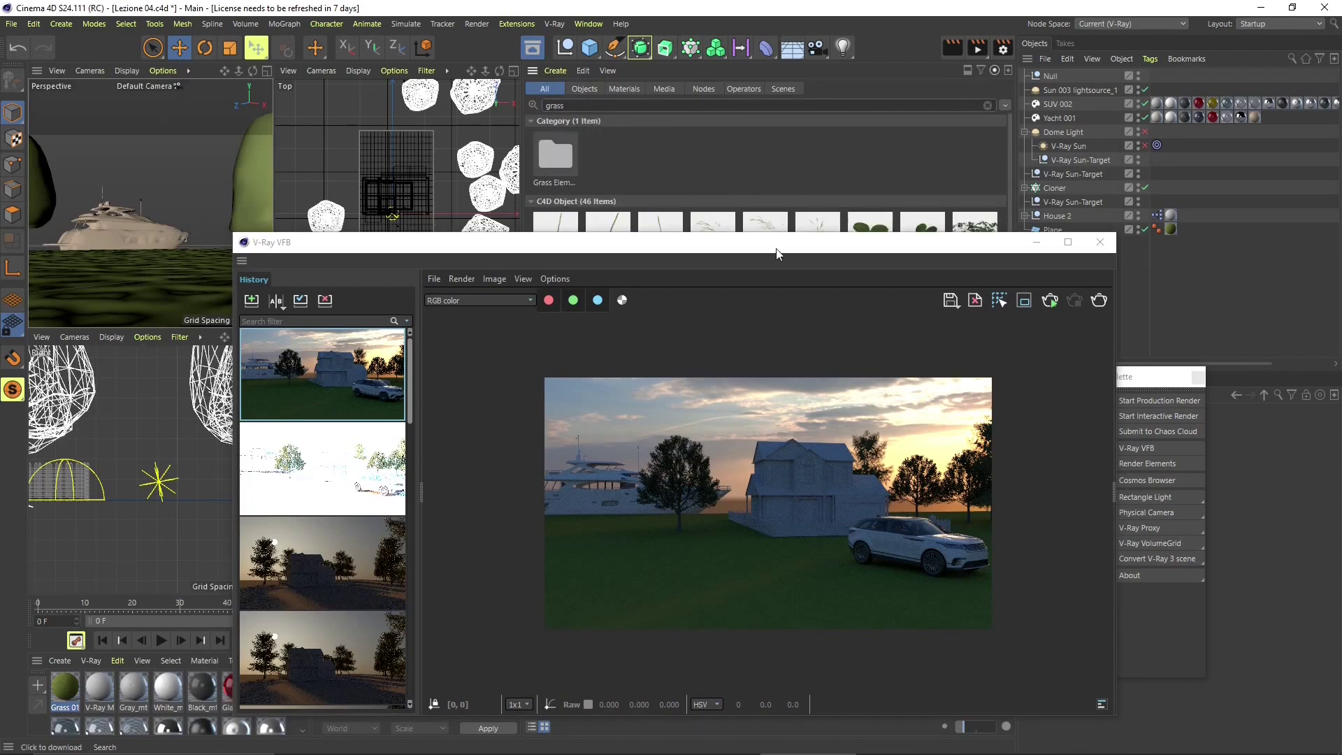
left_click_drag(775, 248, 777, 62)
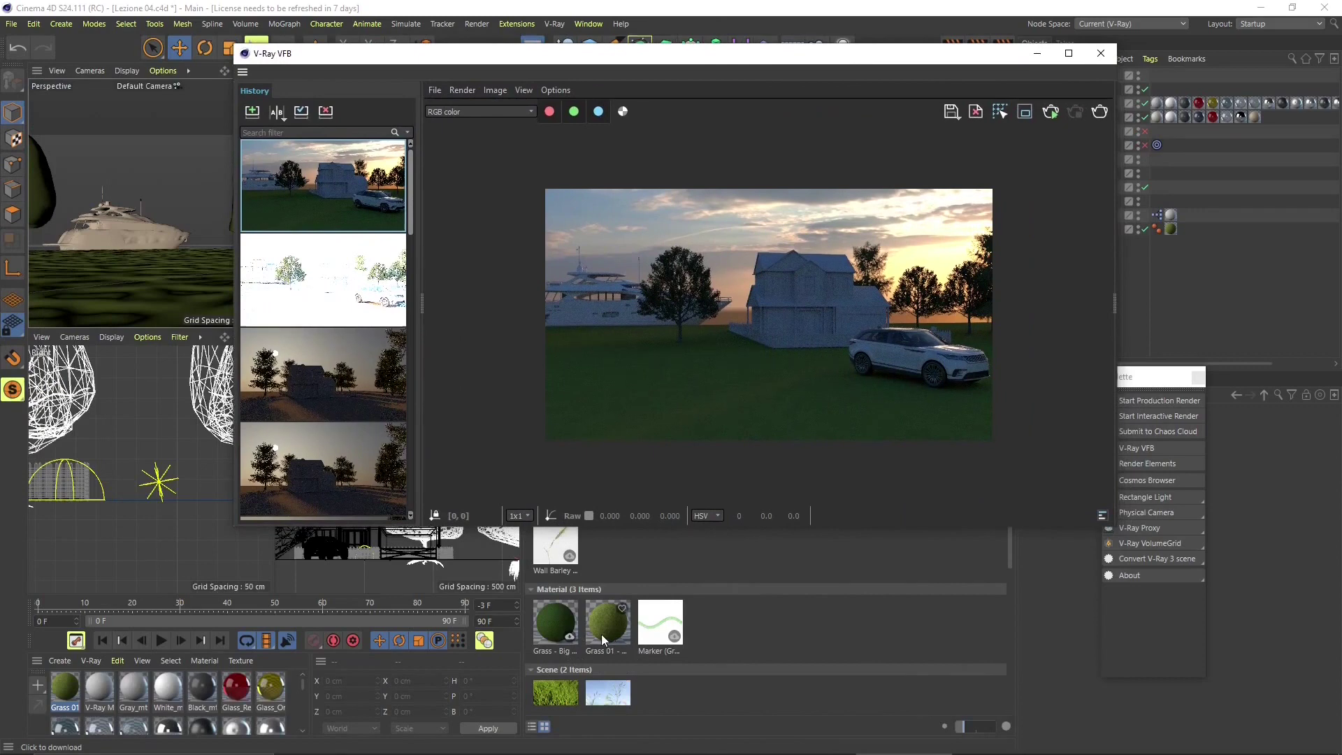
left_click_drag(649, 66, 664, 137)
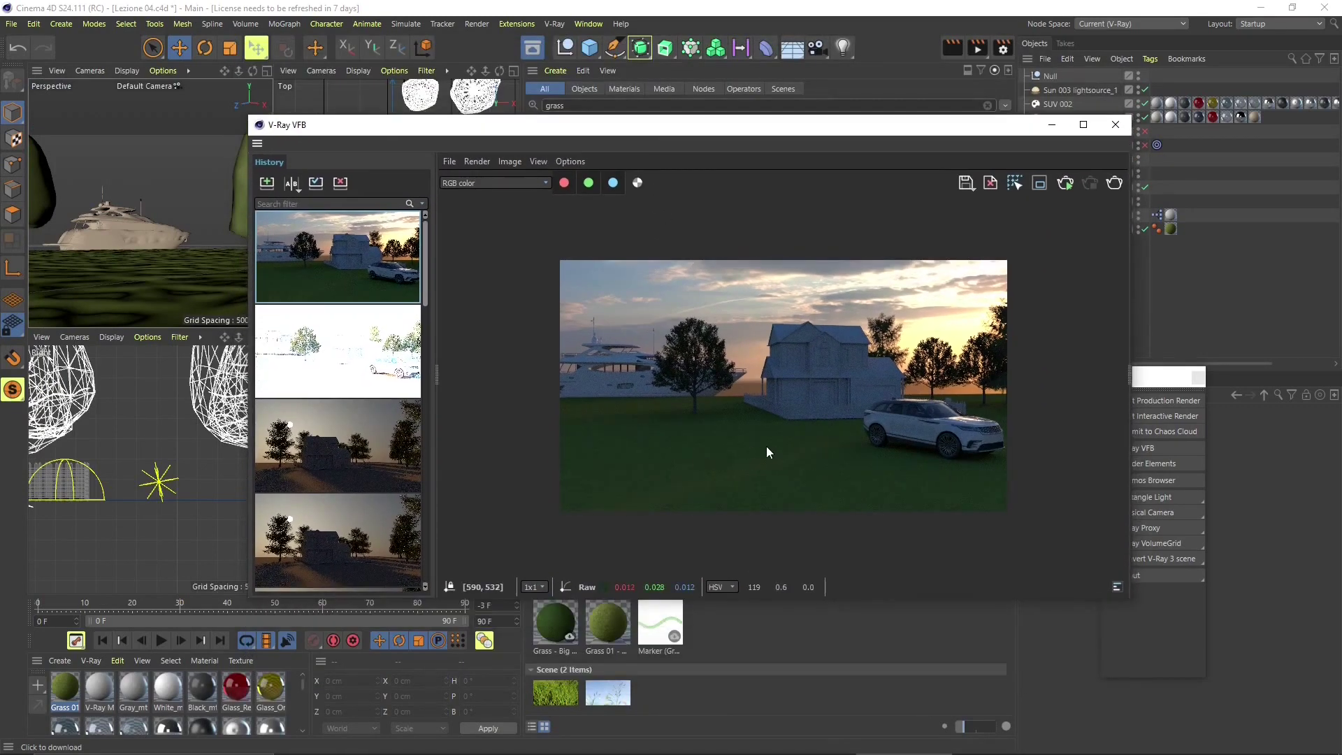
left_click_drag(759, 126, 759, 164)
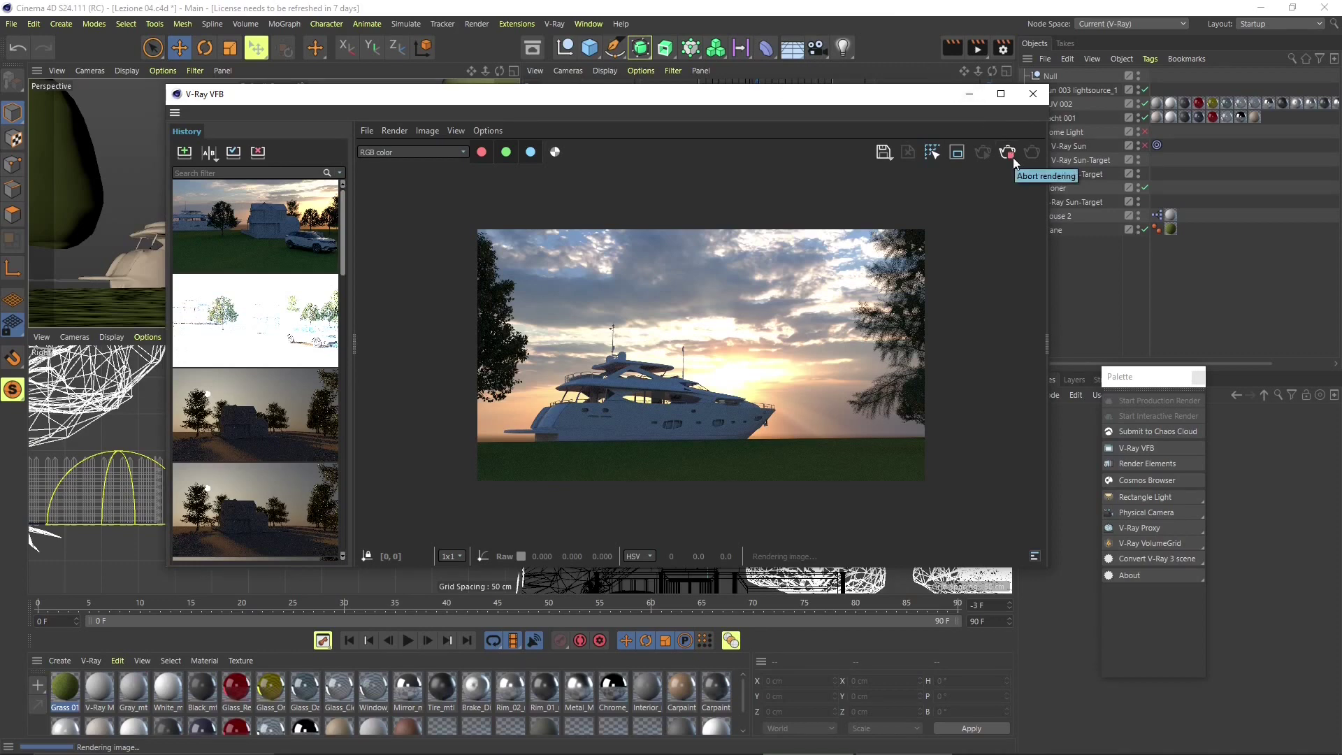
- Examine the finished yacht render and the earlier renders in the V-Ray frame buffer history, and close the frame buffer
left_click_drag(815, 102, 741, 95)
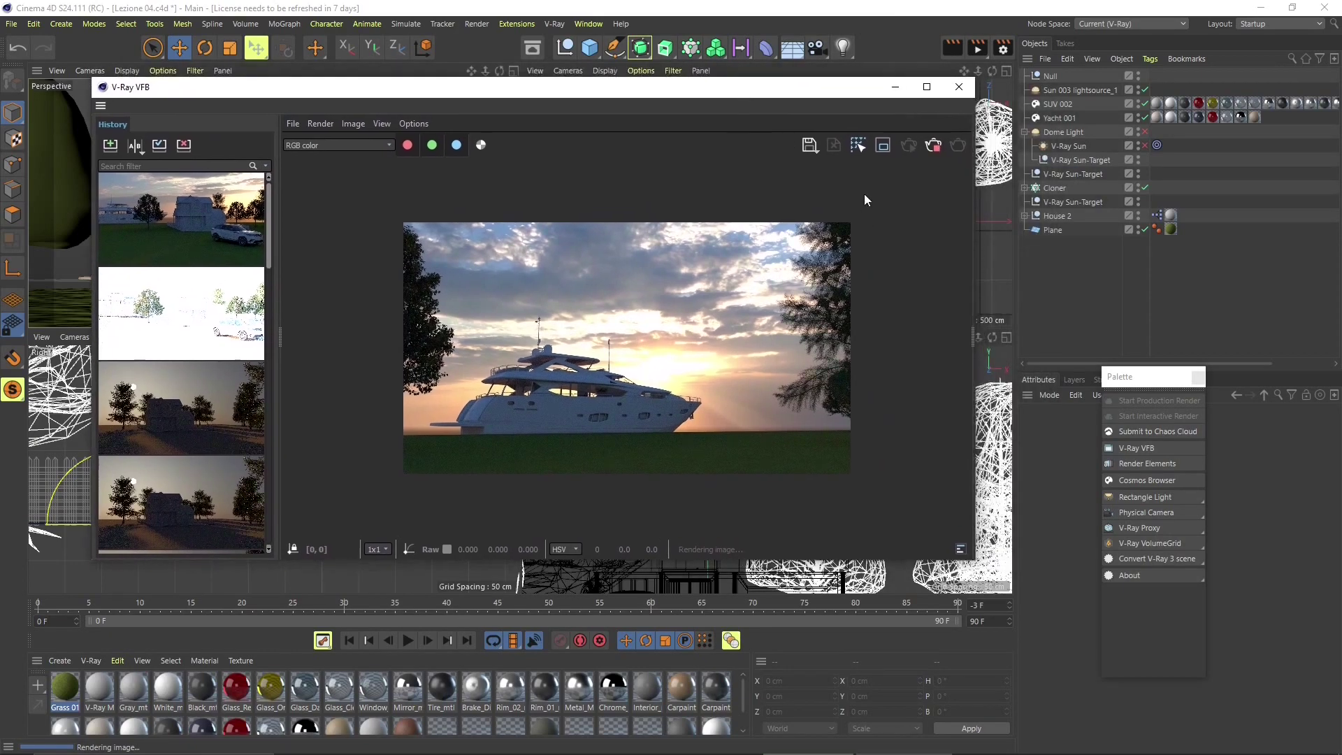
left_click_drag(148, 89, 226, 77)
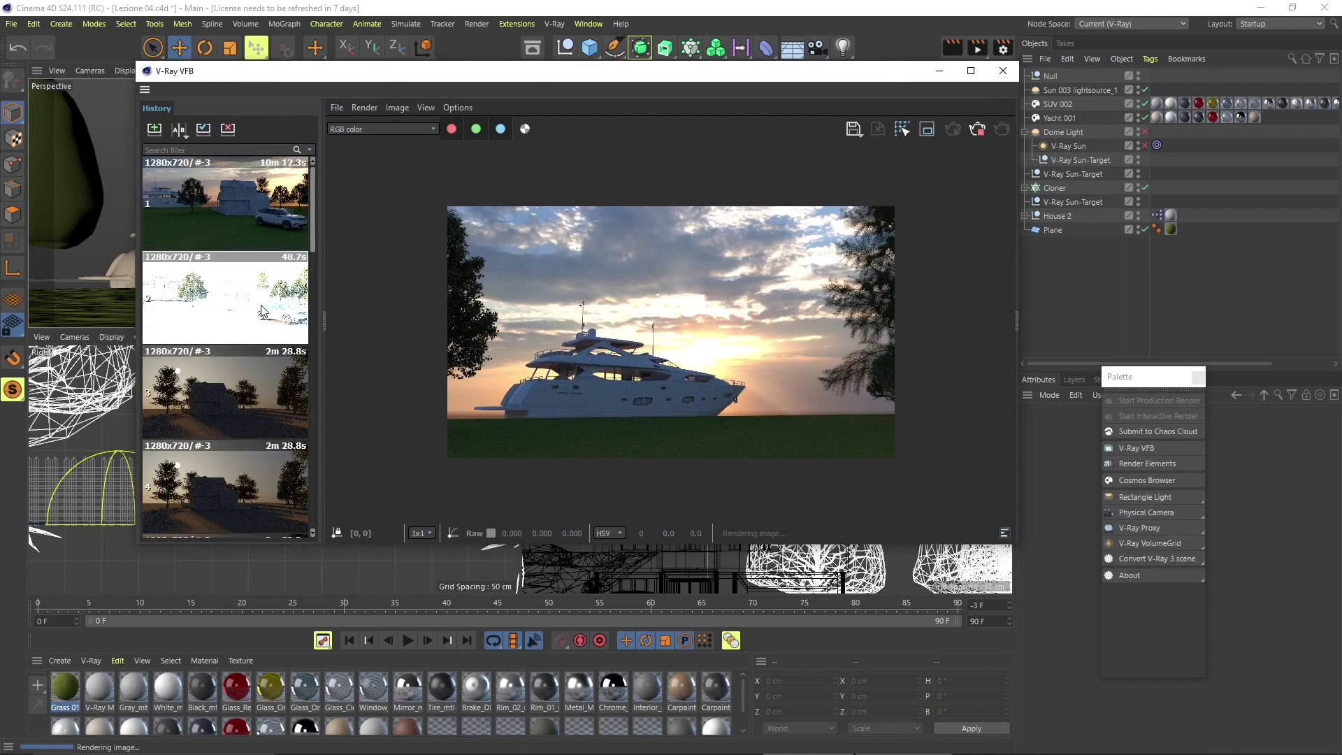
scroll(264, 311, "down", 5)
scroll(260, 301, "down", 5)
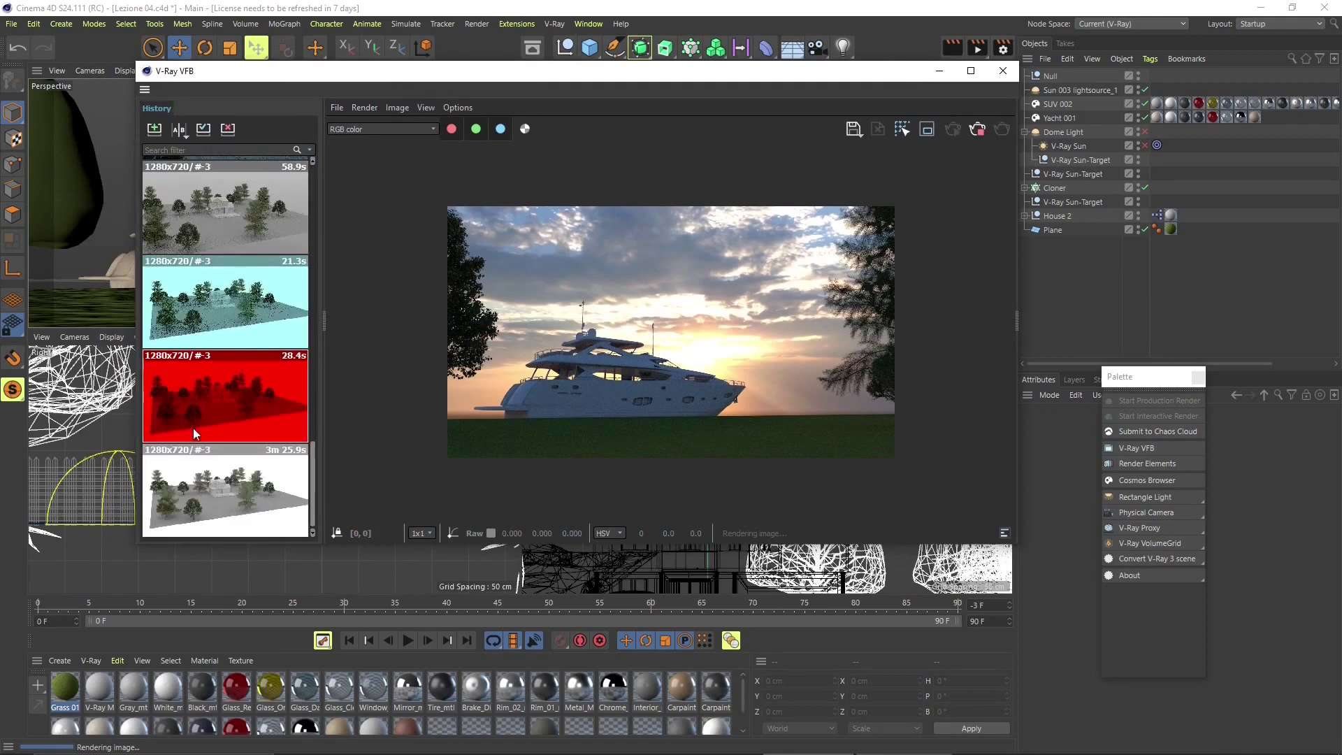
scroll(196, 437, "up", 5)
scroll(203, 454, "up", 5)
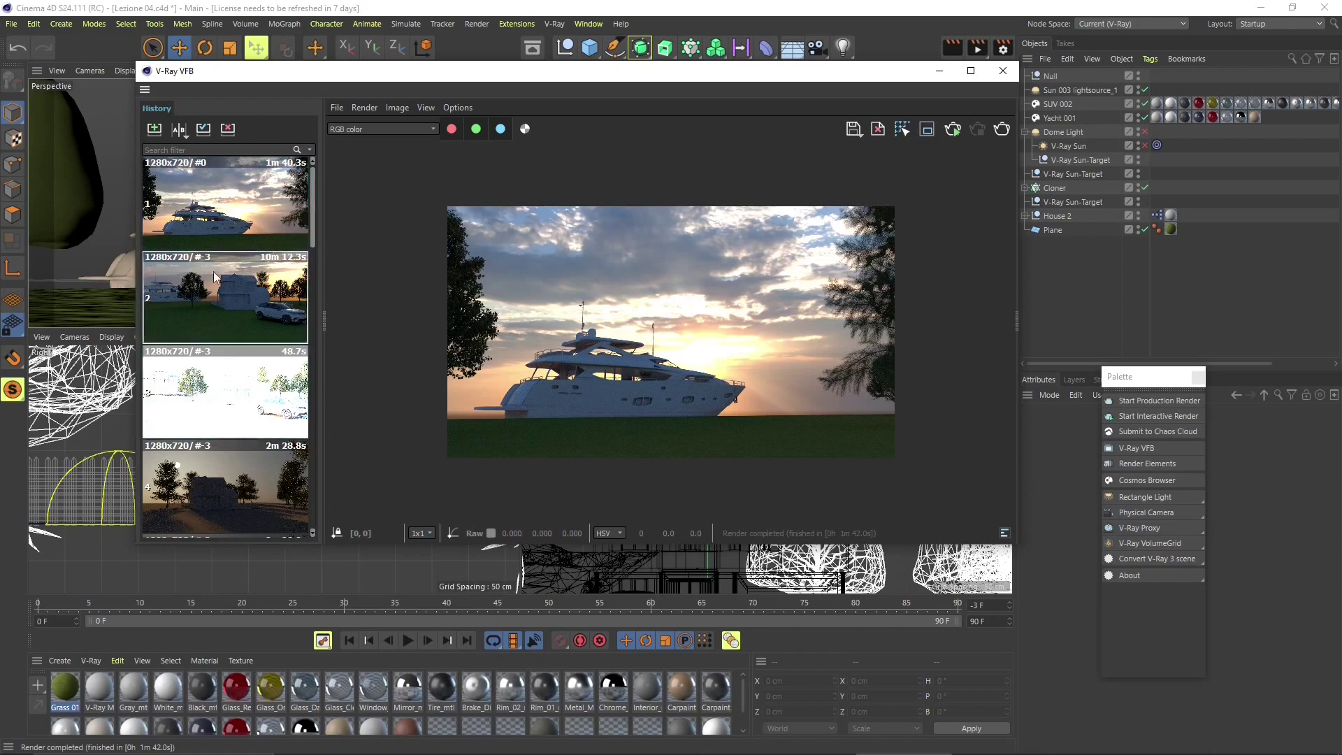
left_click(1003, 71)
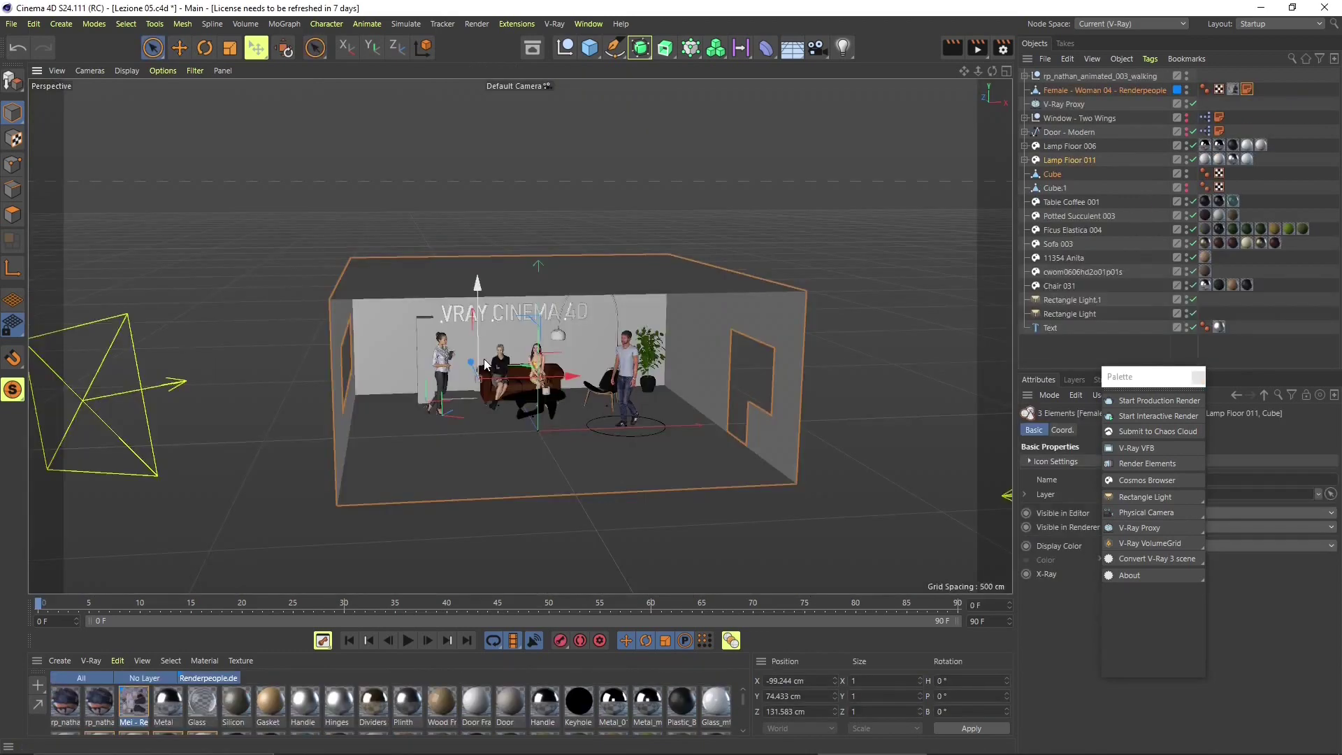
- Widen the room by moving the points of its right side wall outward along the X axis, and return to Model mode
left_click_drag(487, 360, 445, 355, "alt")
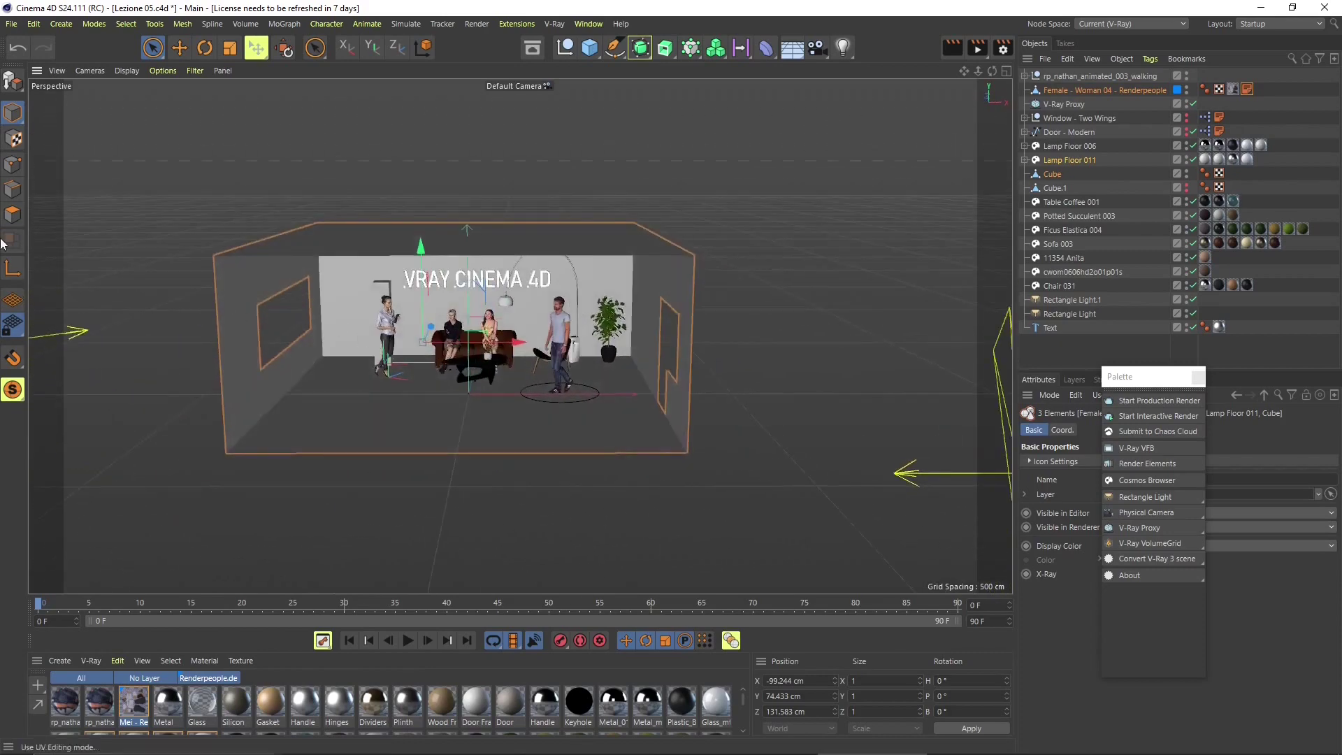
left_click(12, 165)
left_click_drag(692, 377, 655, 385, "alt")
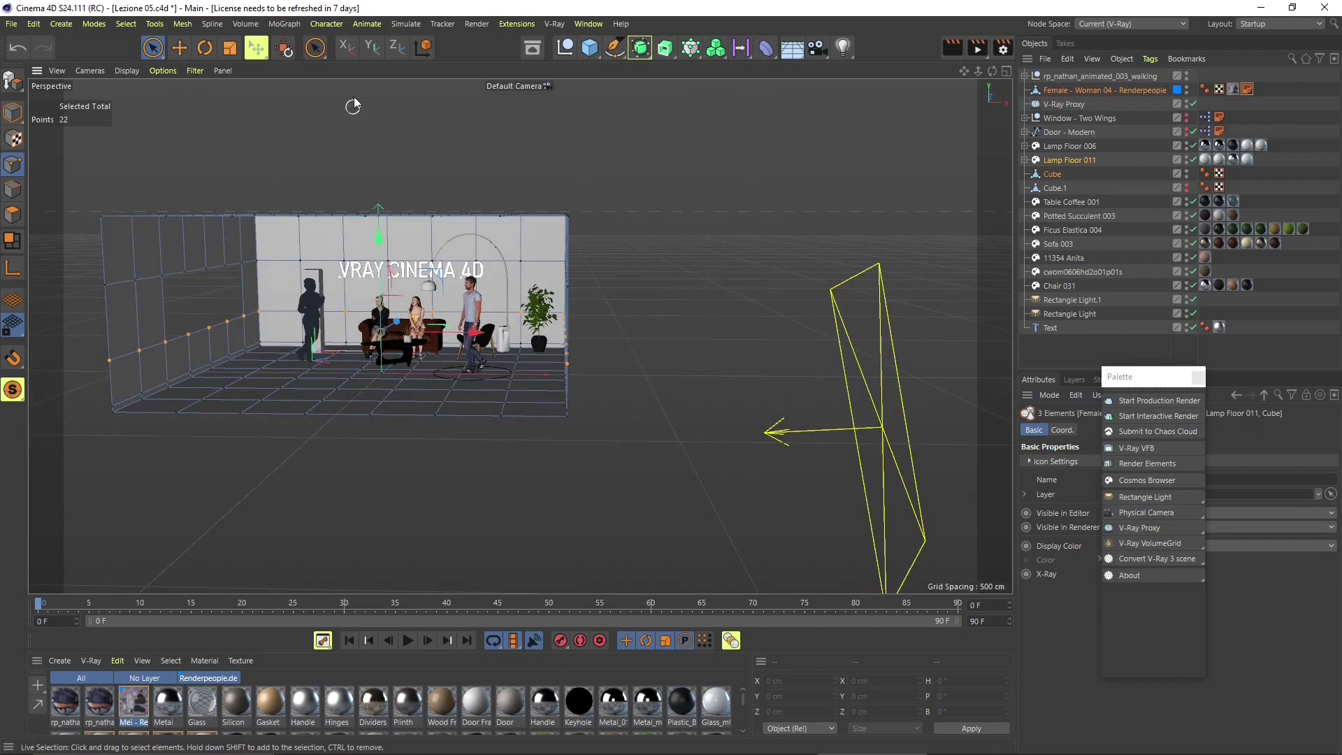
left_click(152, 48)
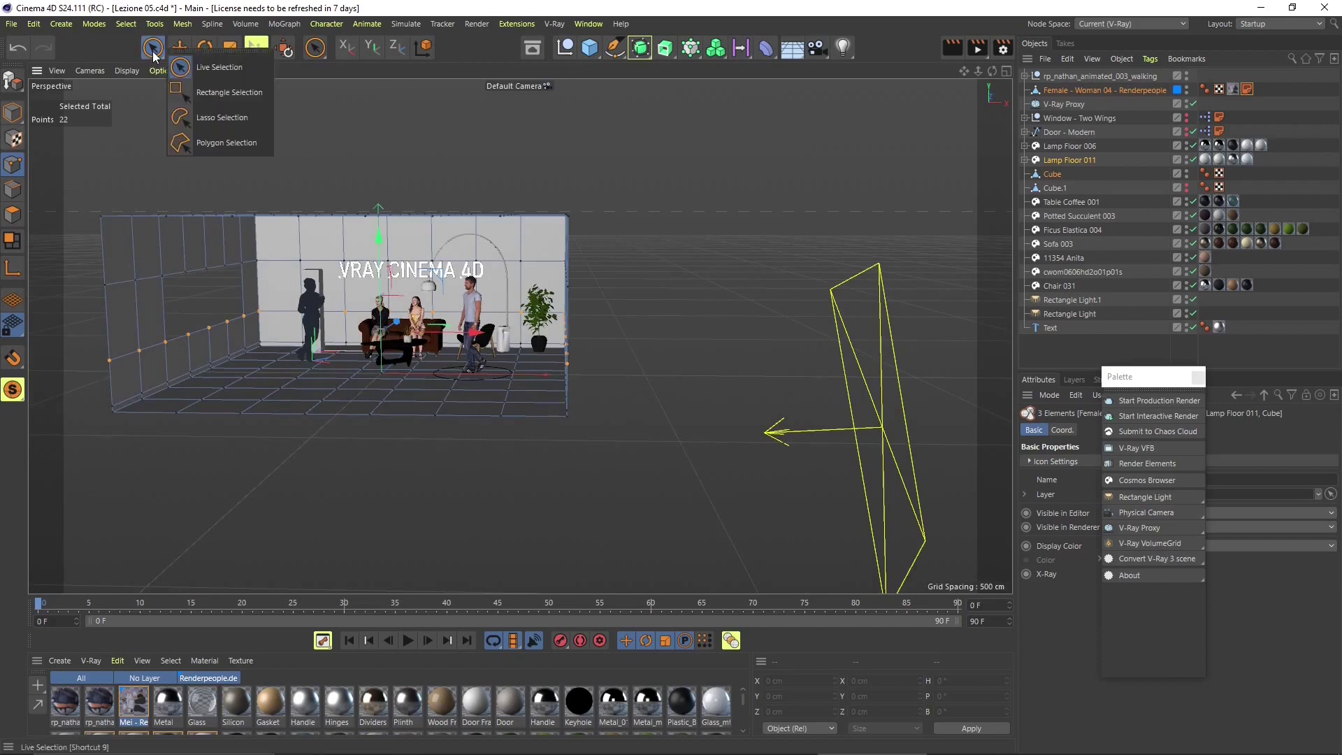
left_click(208, 95)
left_click_drag(570, 305, 567, 420)
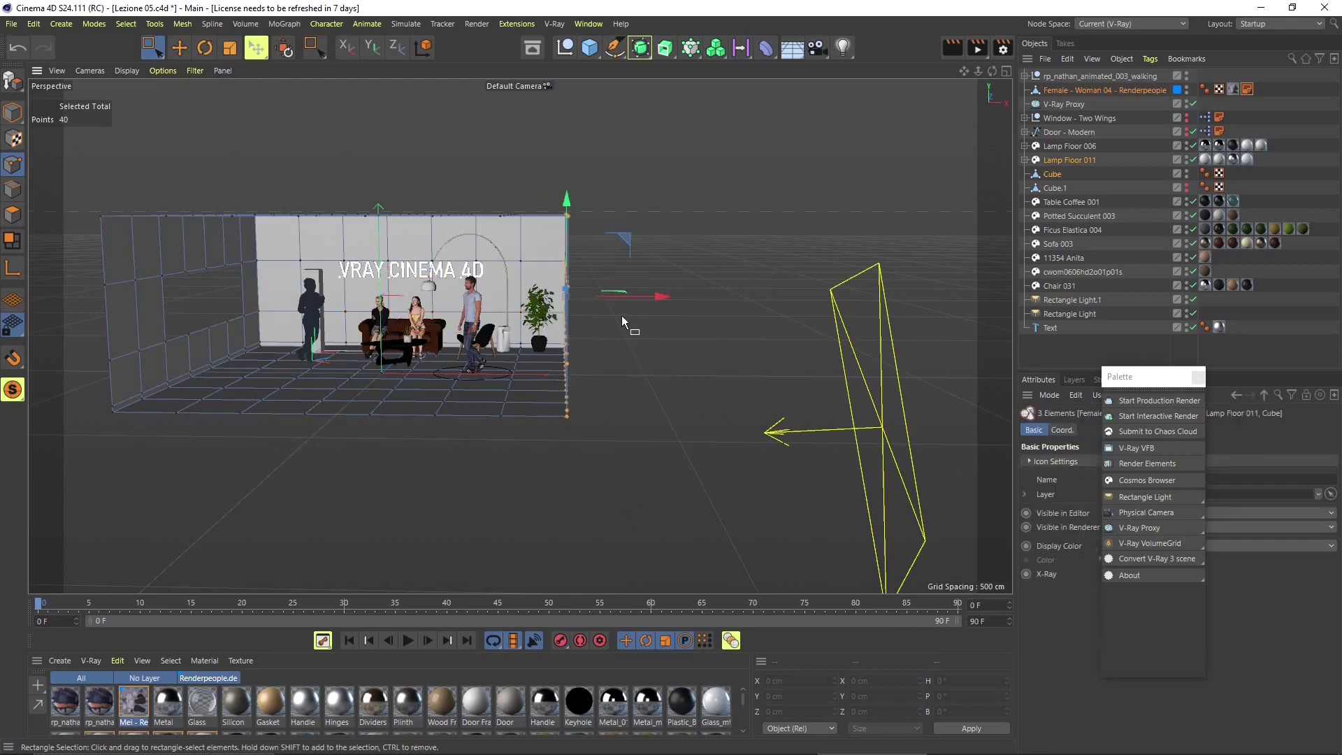
left_click_drag(633, 297, 819, 349)
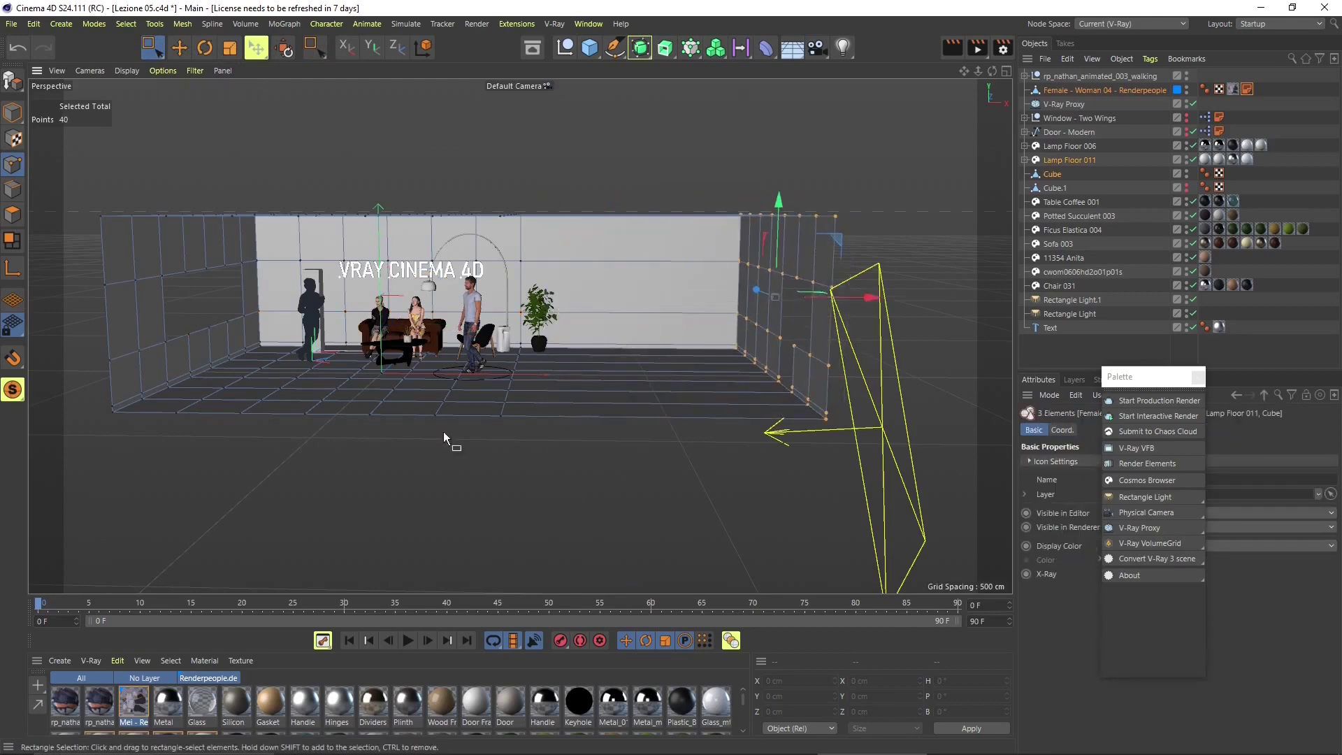
left_click_drag(443, 431, 699, 334, "alt")
left_click_drag(588, 420, 714, 367, "alt")
left_click_drag(817, 345, 766, 359)
mouse_move(489, 419)
left_mouse_down("alt")
mouse_move(439, 436)
mouse_move(491, 430)
left_mouse_up("alt")
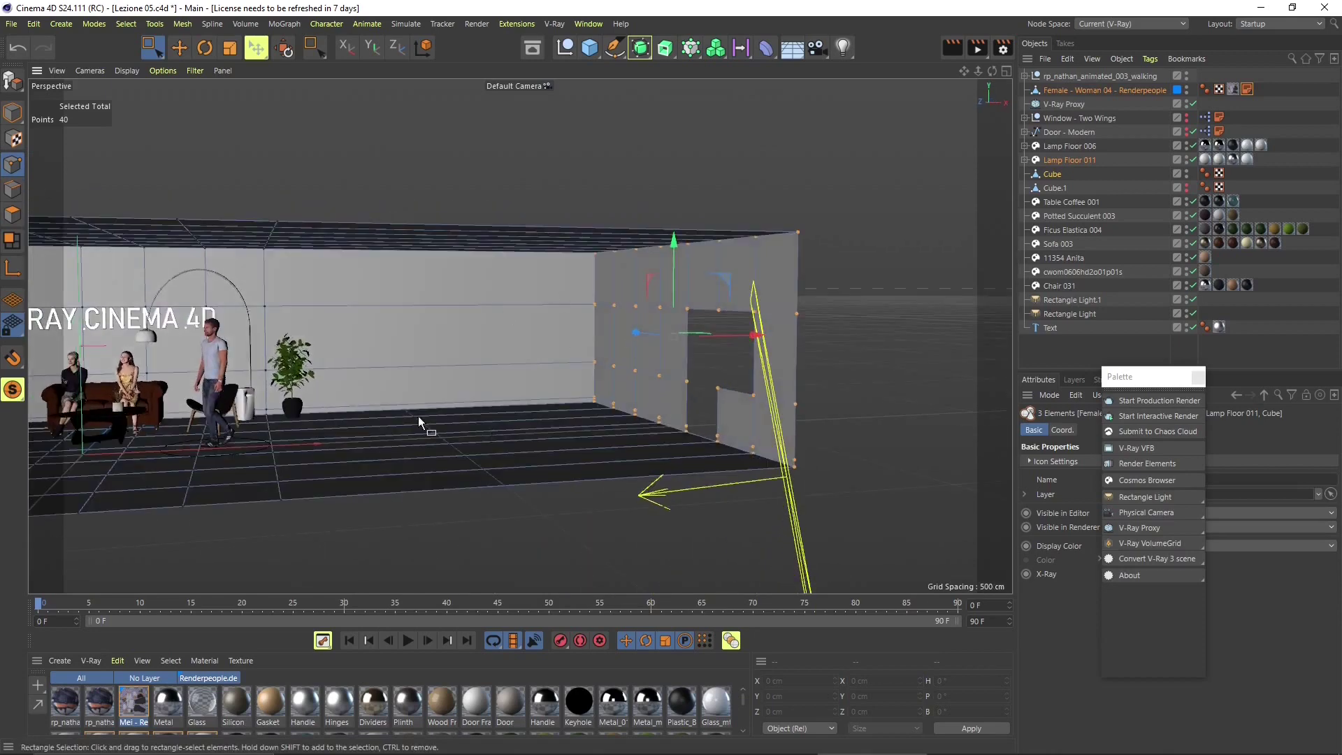
left_click_drag(397, 358, 507, 362, "alt")
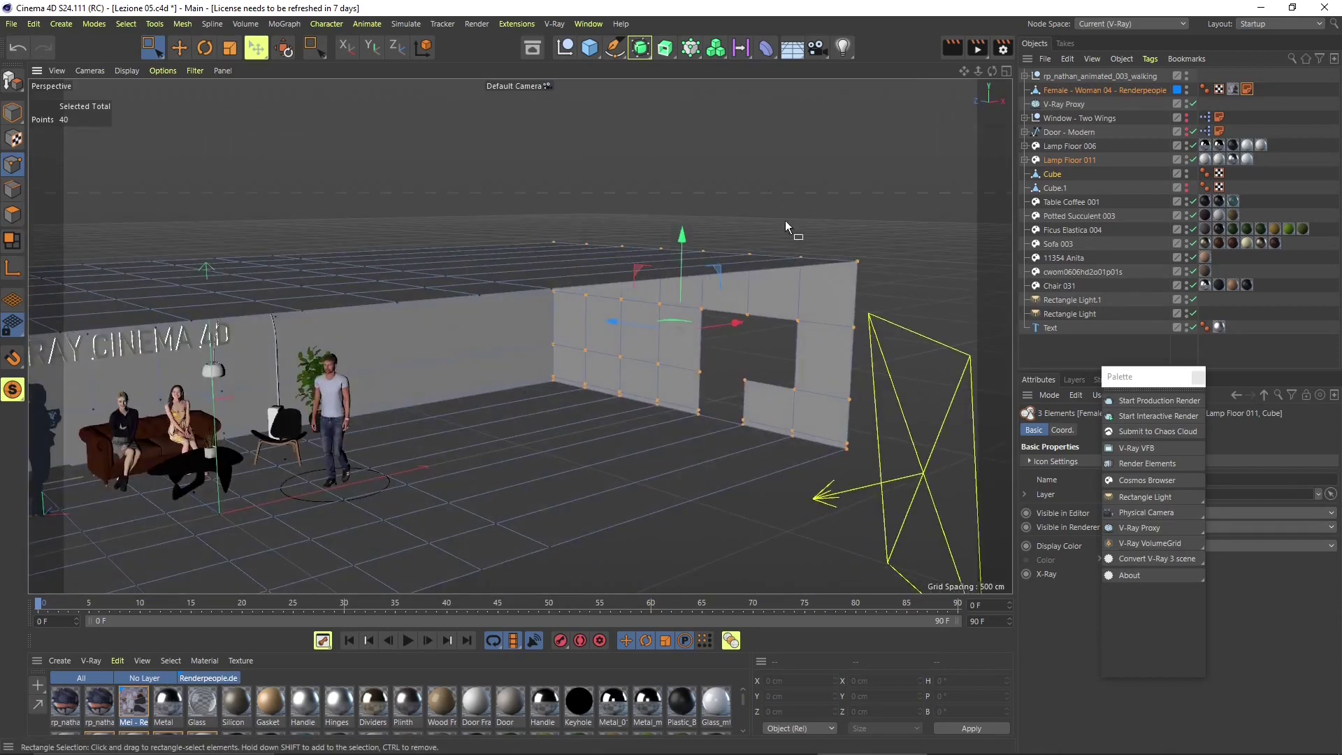
left_click(13, 112)
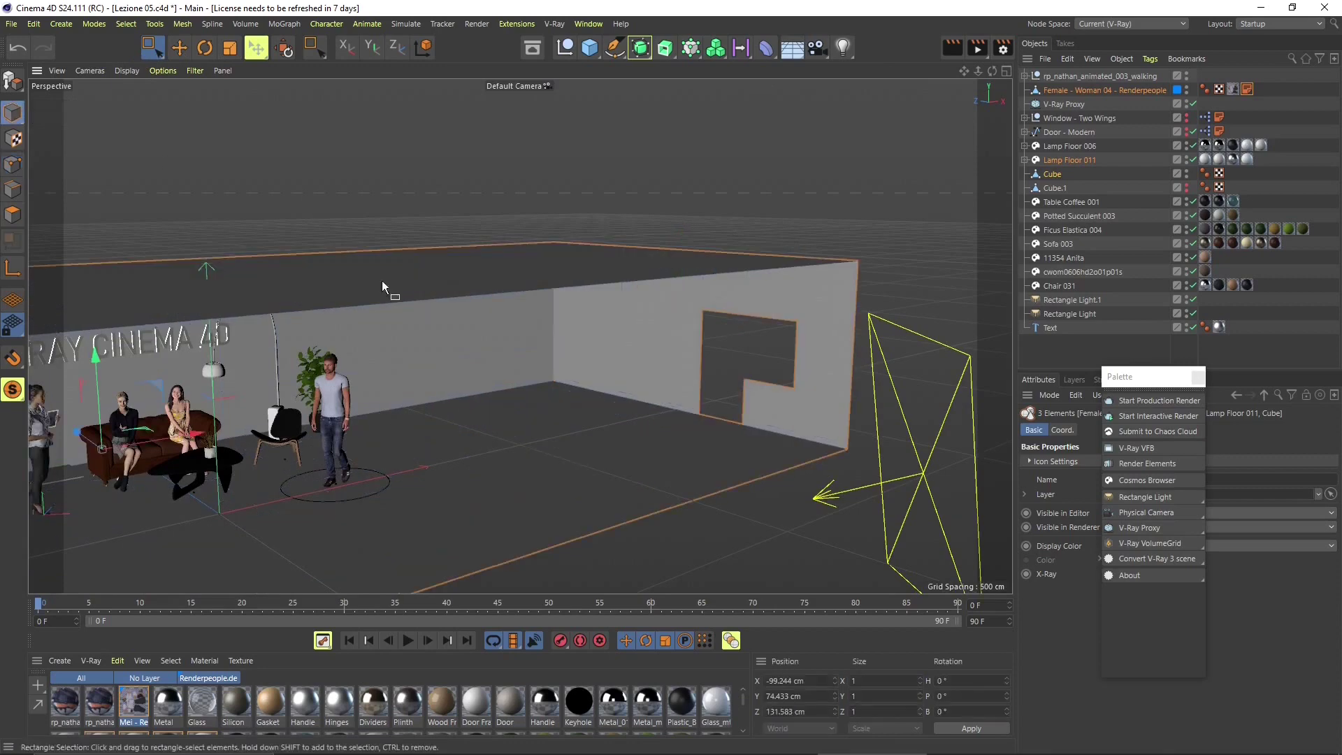
- Create a rectangle spline and place it outside the room, behind the text wall, at about Y 212 cm and Z 597 cm
middle_click(556, 341)
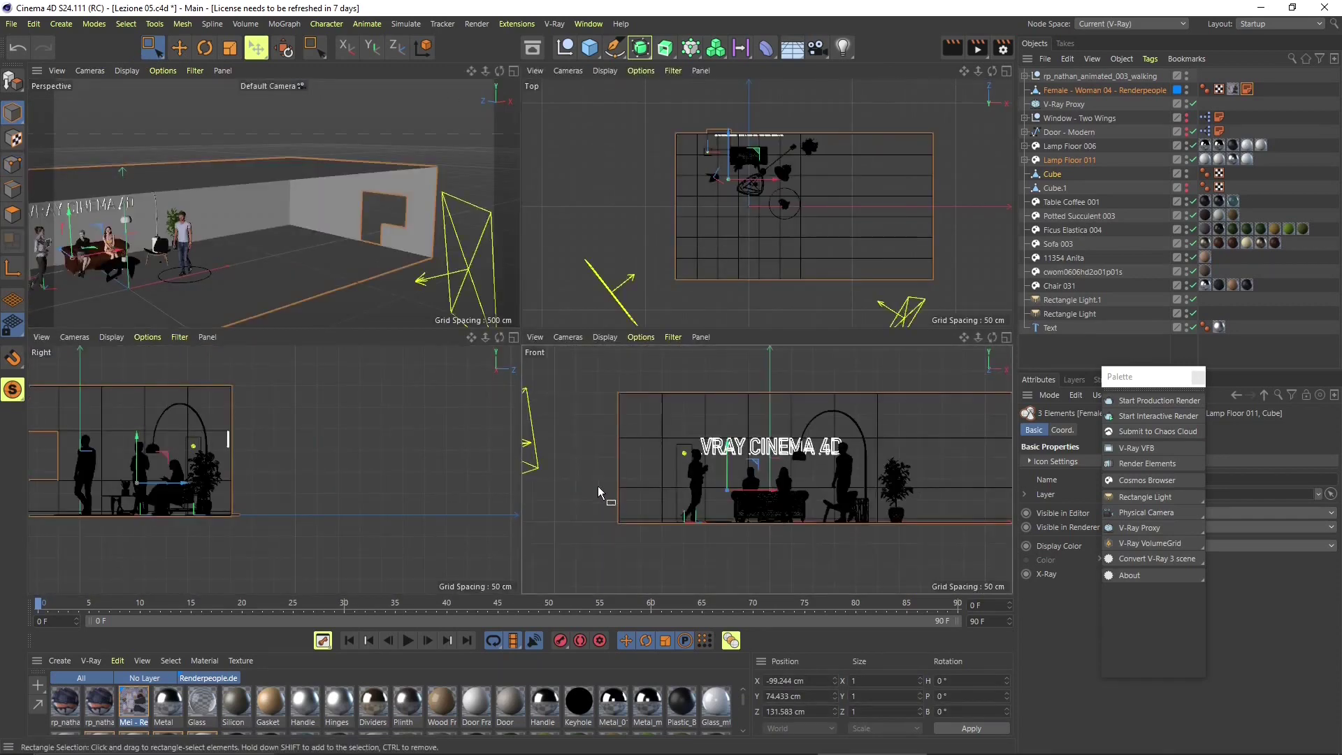
scroll(599, 492, "down", 5)
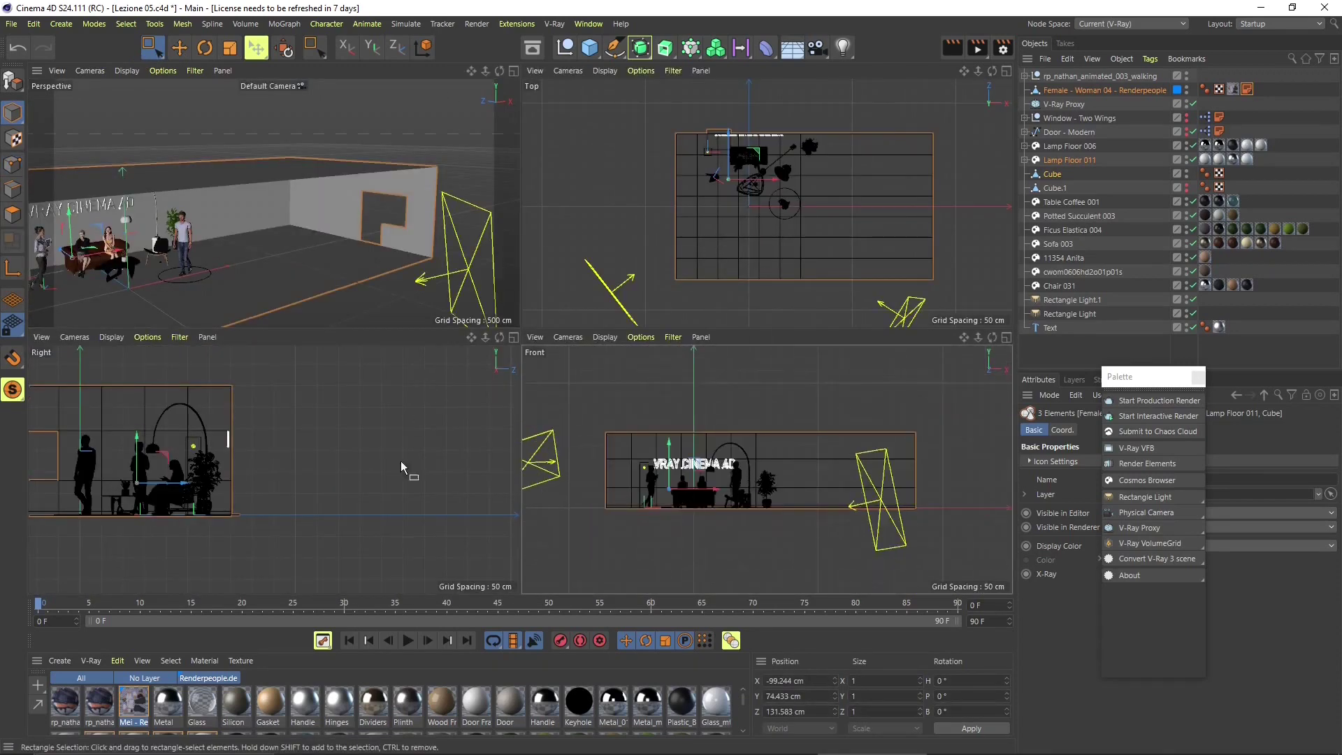
scroll(410, 480, "up", 4)
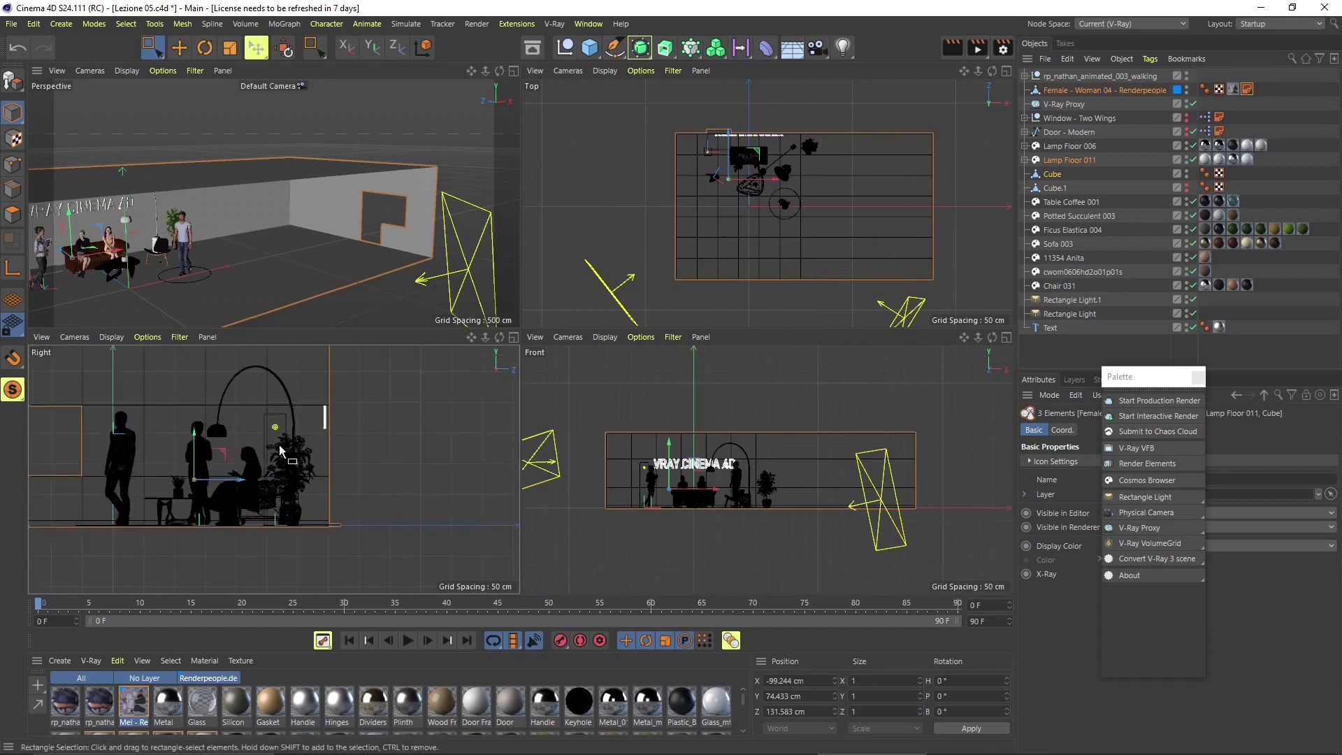
scroll(334, 500, "down", 3)
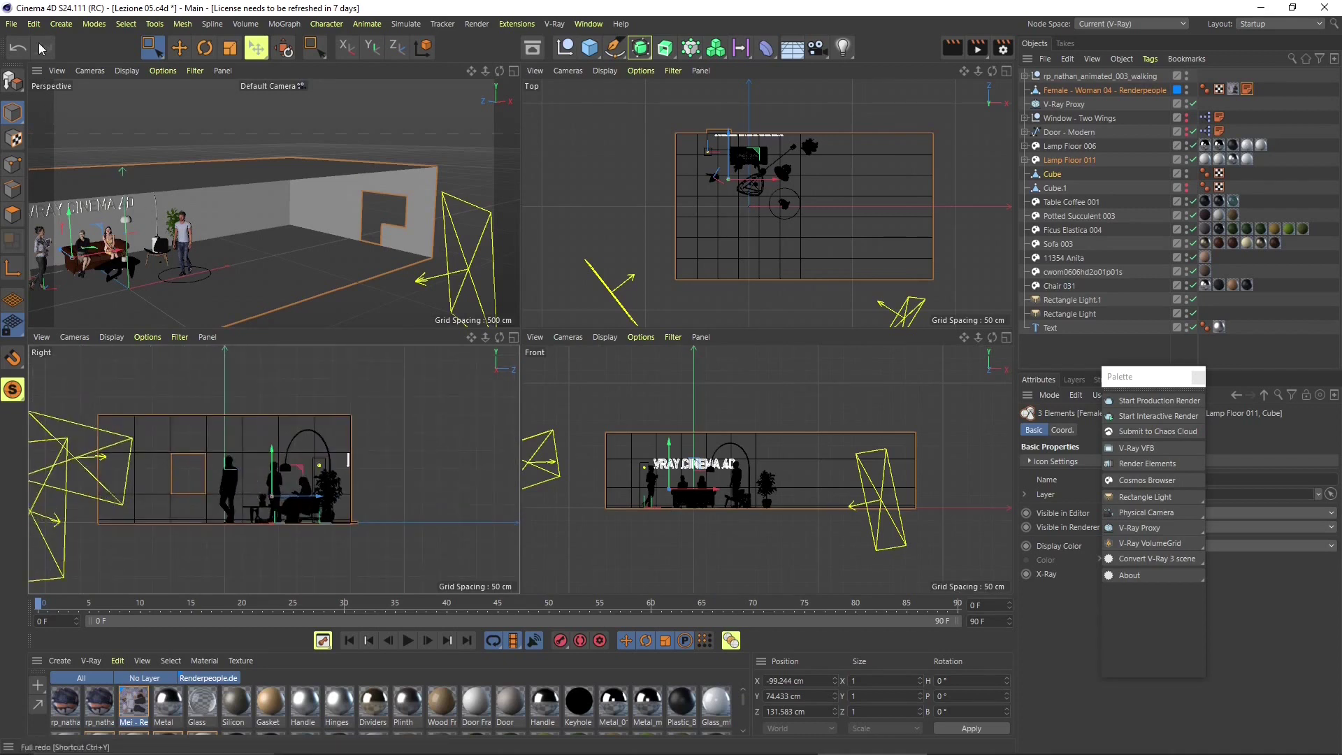
left_click(62, 24)
mouse_move(76, 65)
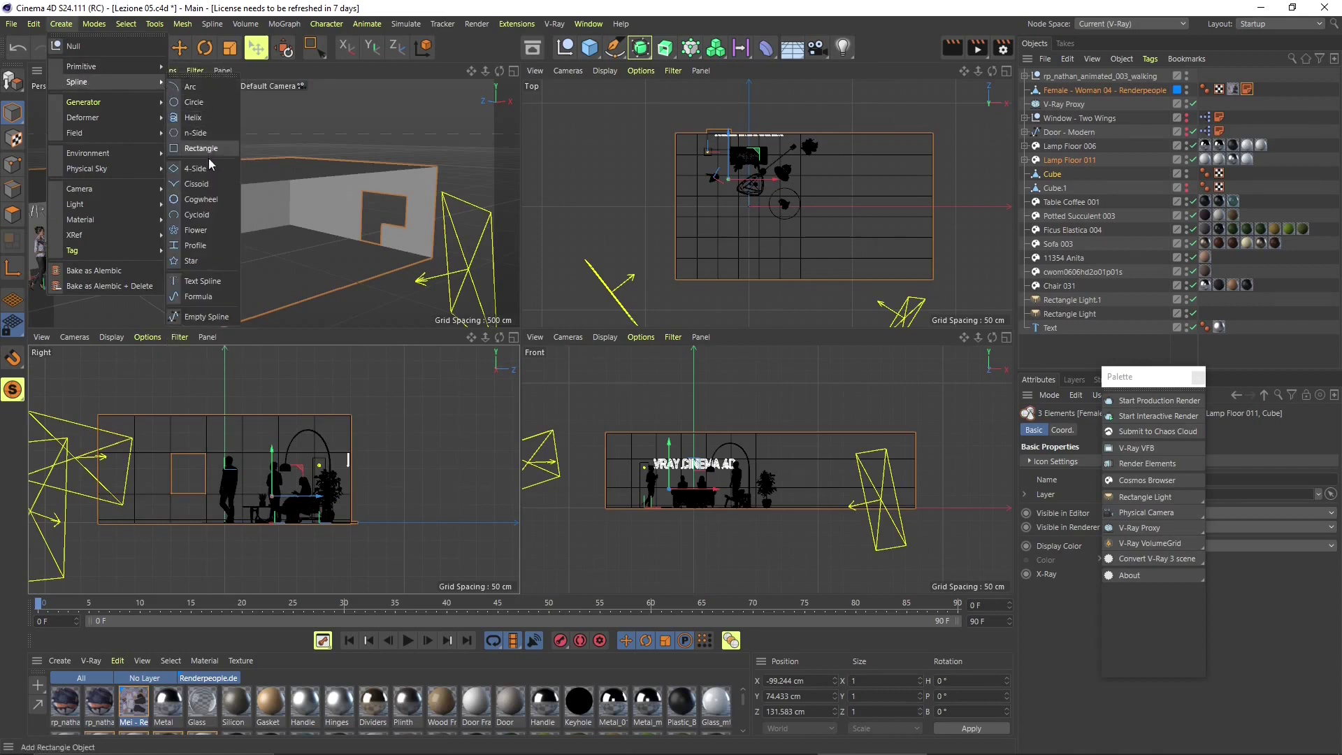
left_click(211, 152)
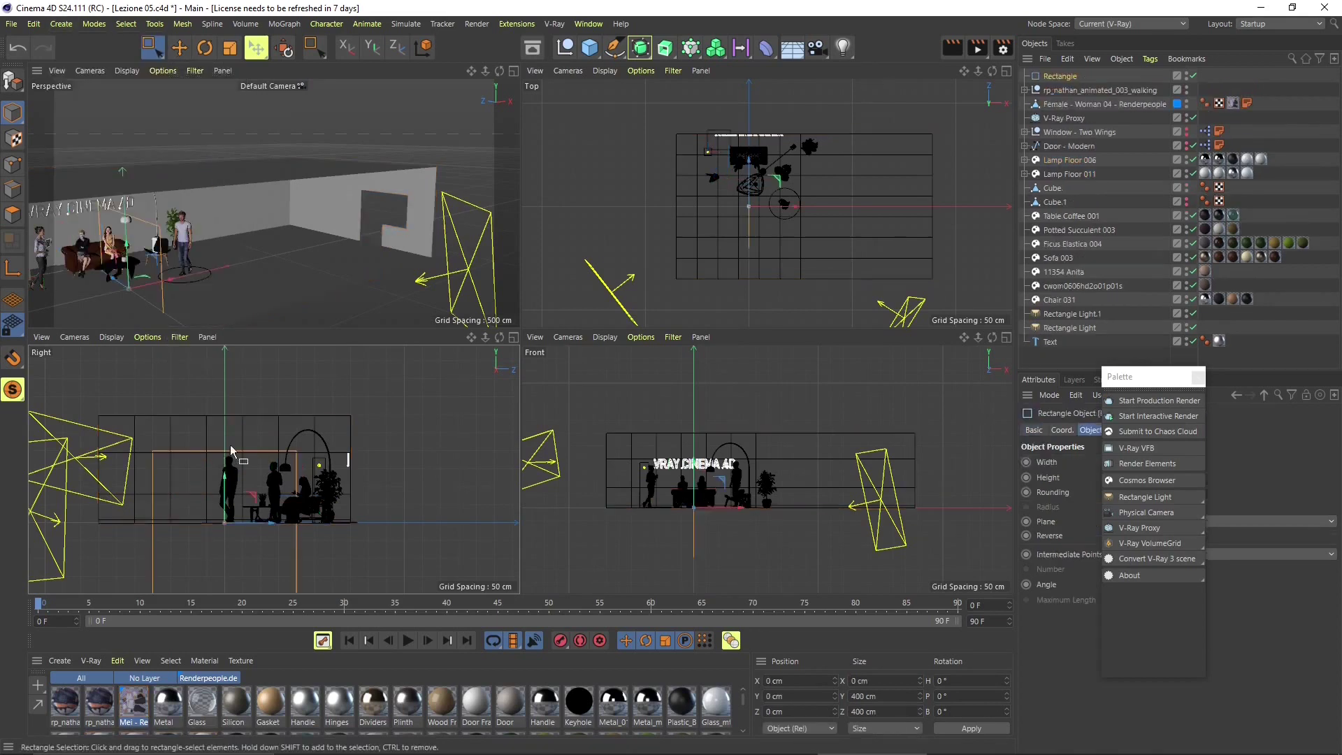
scroll(241, 484, "down", 1)
left_click_drag(255, 485, 461, 405)
scroll(342, 511, "up", 3)
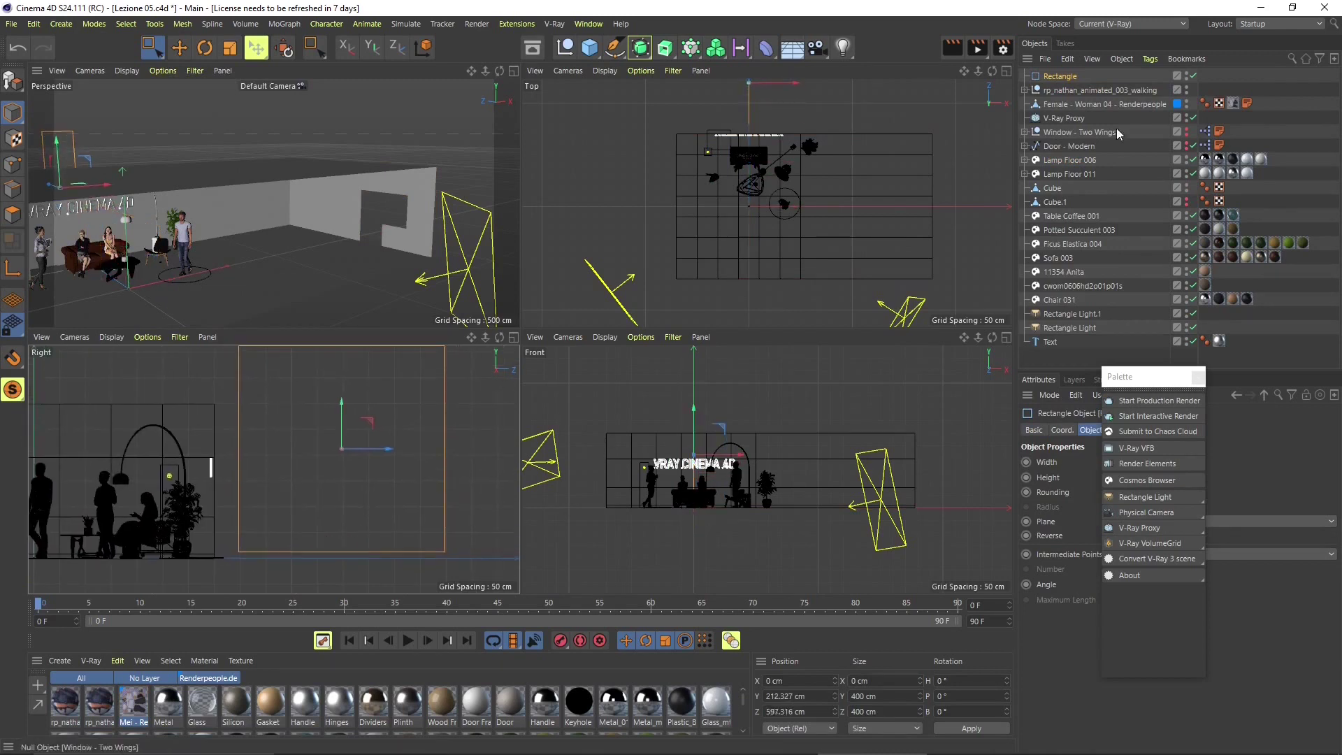
- Set the rectangle spline's width and height to 250 cm
left_click_drag(1181, 383, 972, 359)
left_click(1115, 462)
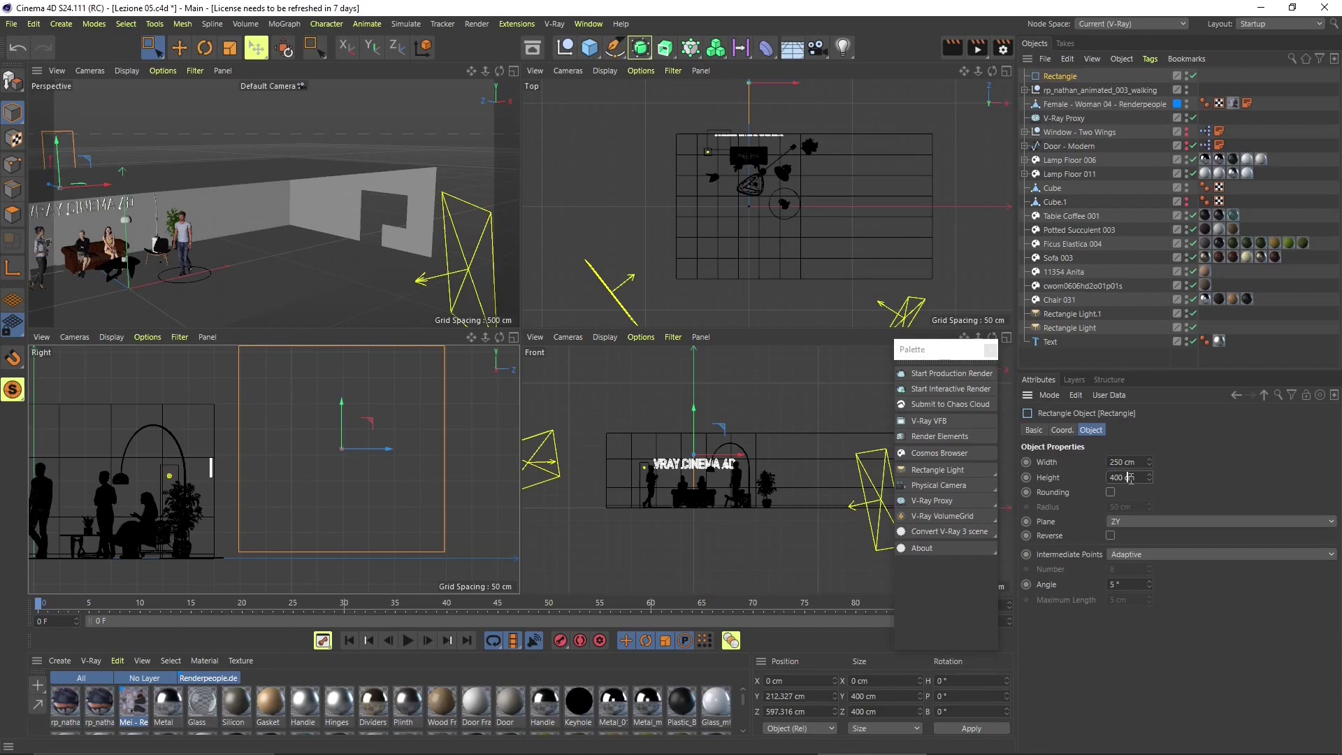
left_click(1130, 478)
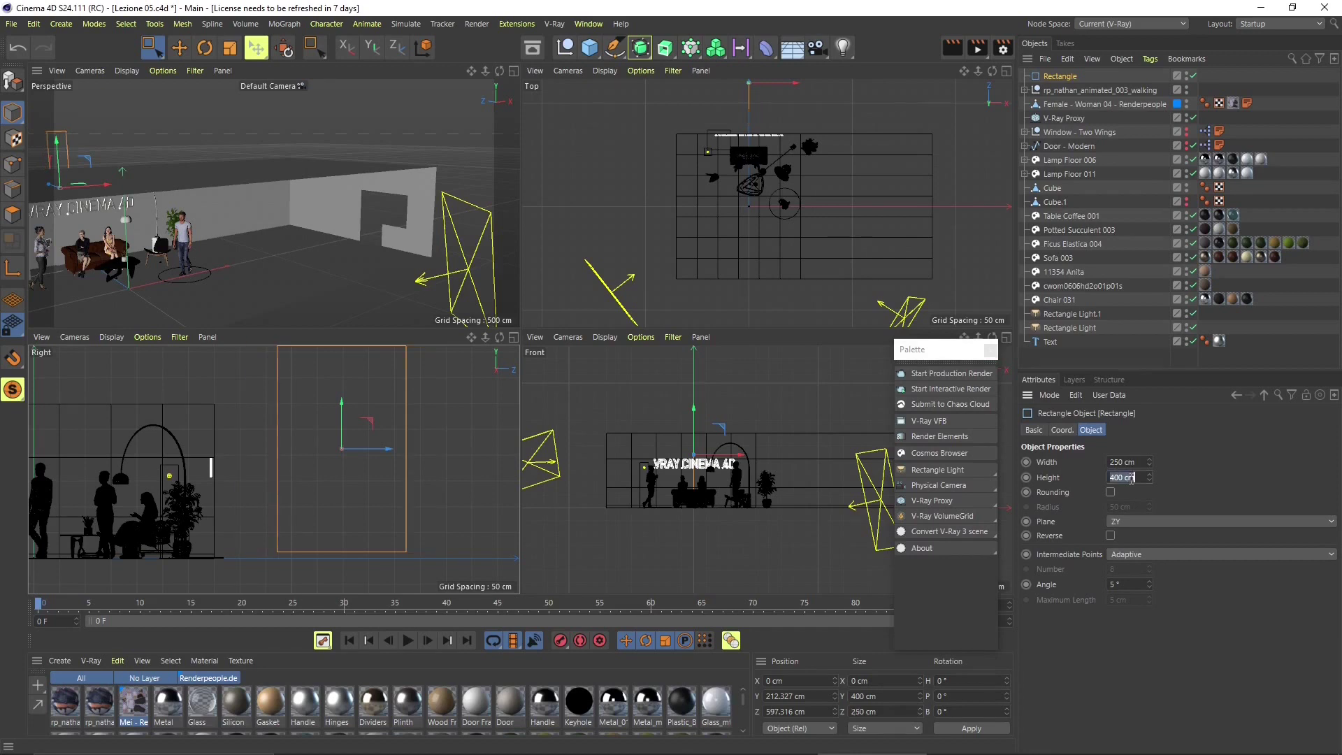
key("Return")
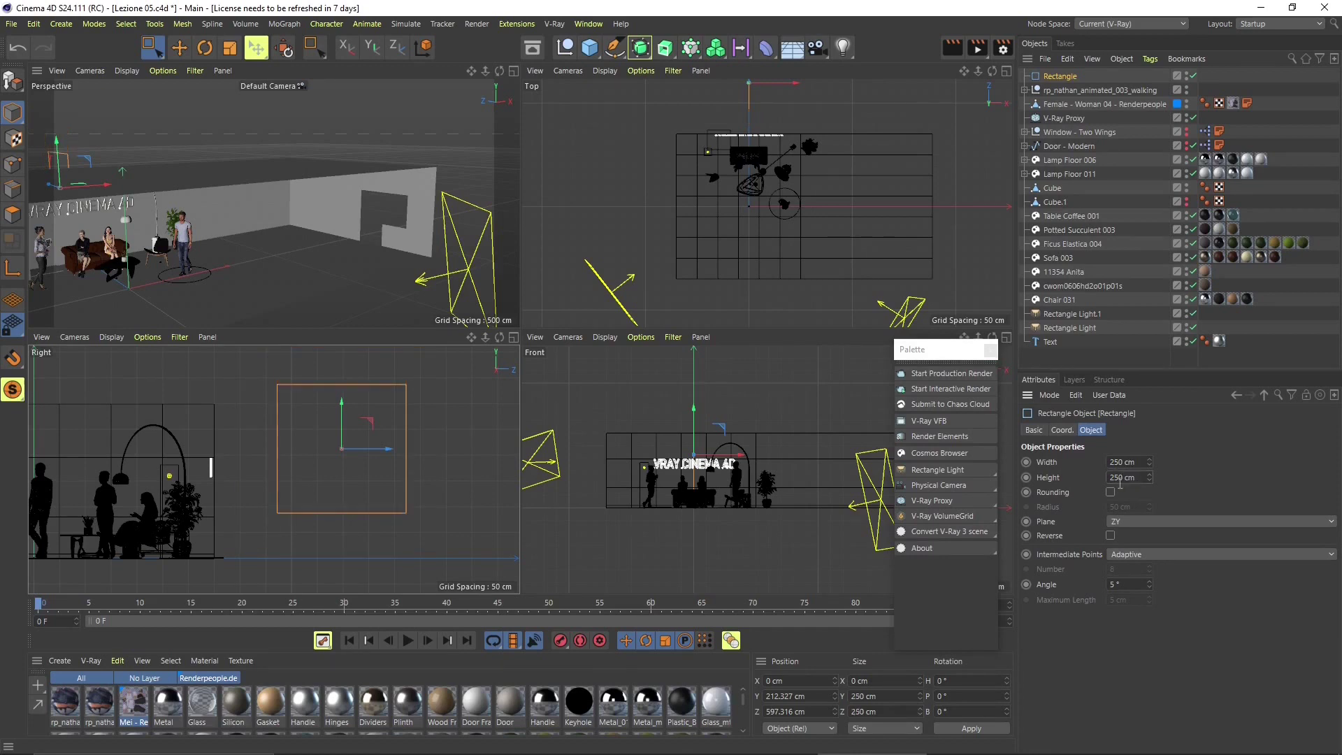
- Lower the rectangle to about Y 129 cm and convert it into an editable spline
scroll(242, 481, "up", 2)
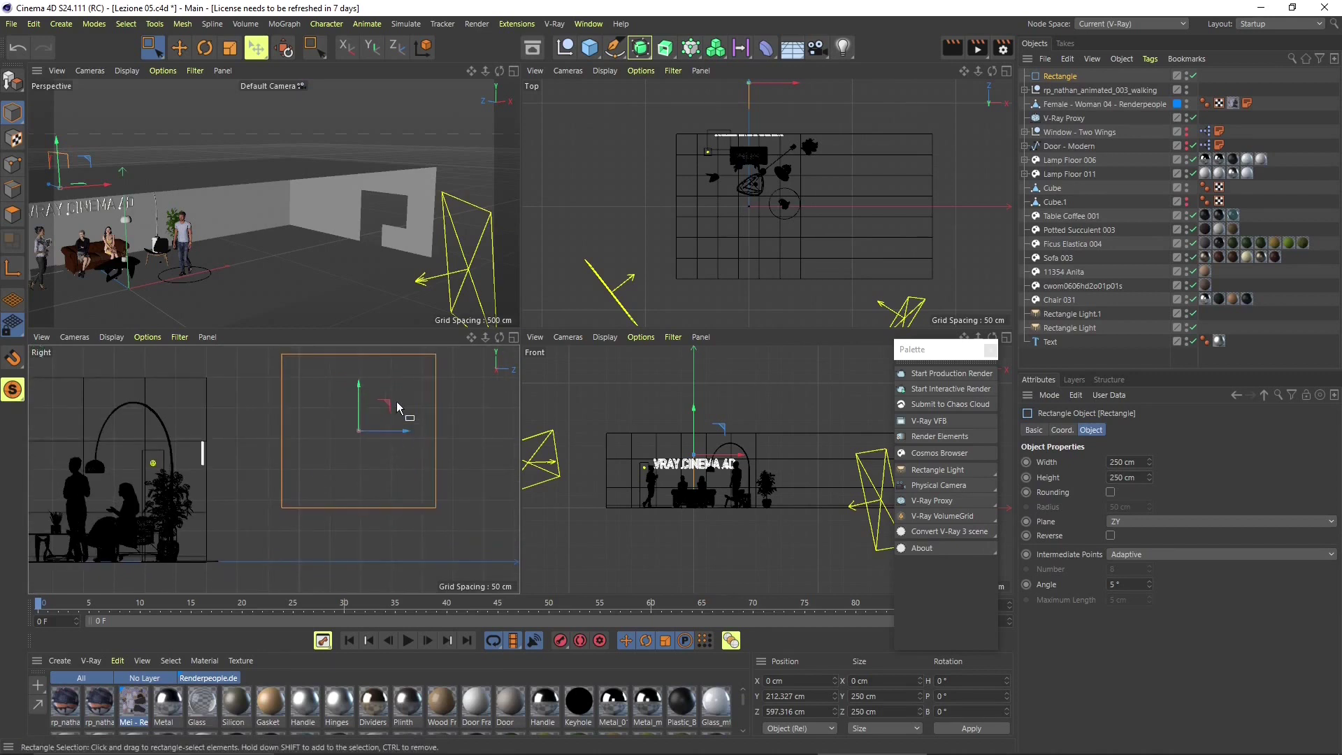
left_click_drag(362, 394, 352, 445)
key("9")
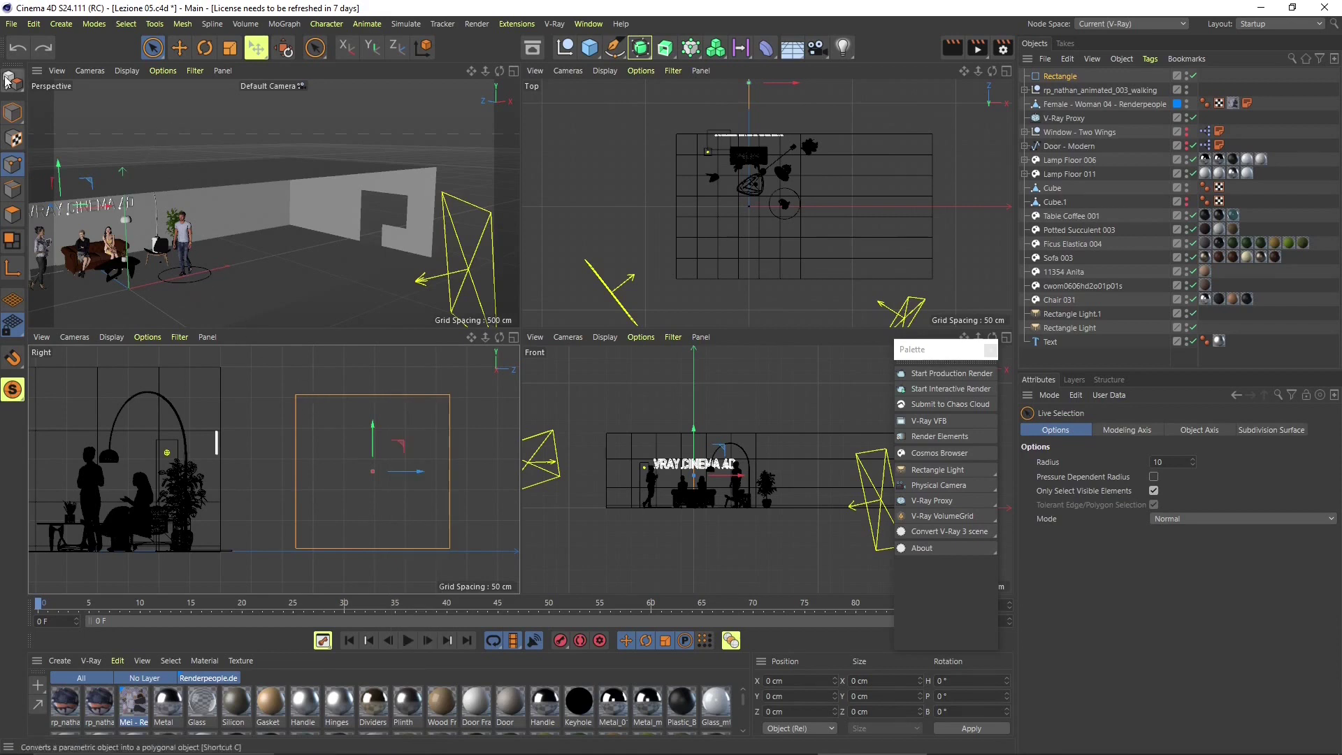
left_click(19, 110)
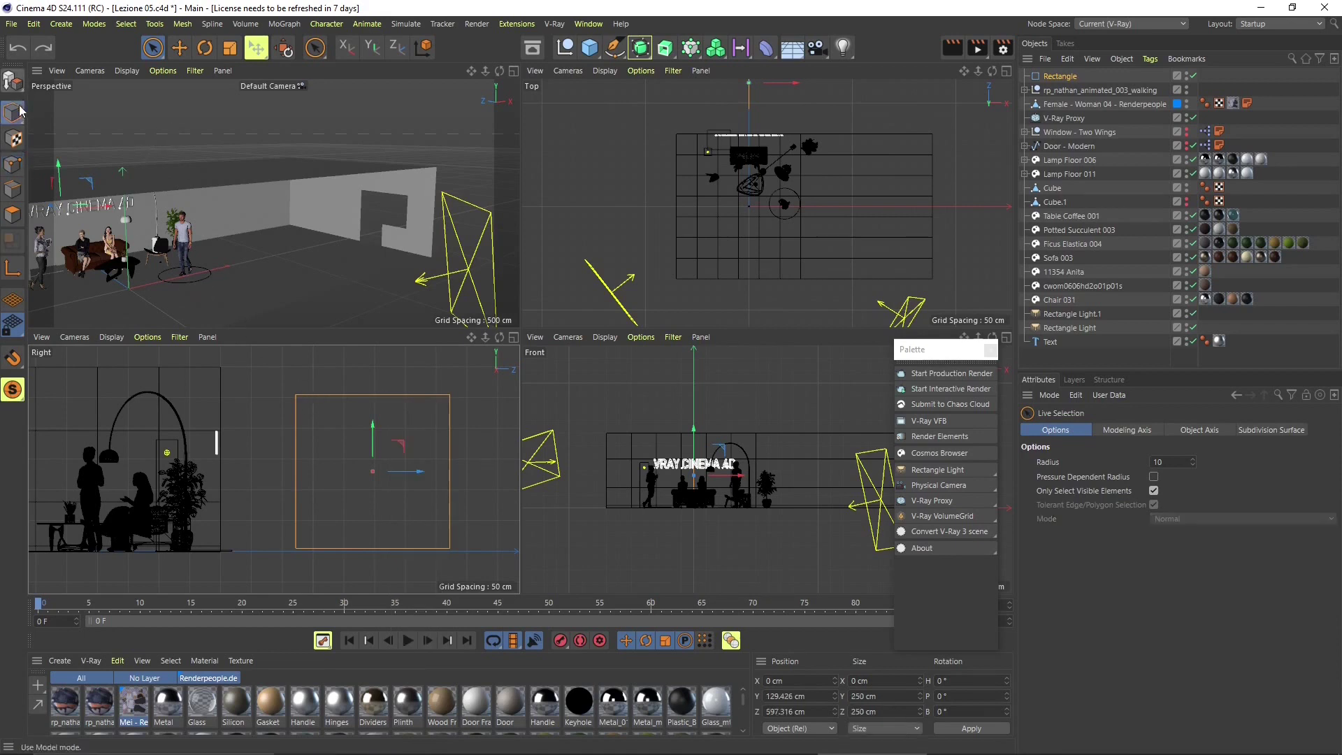
right_click(408, 401)
left_click(462, 469)
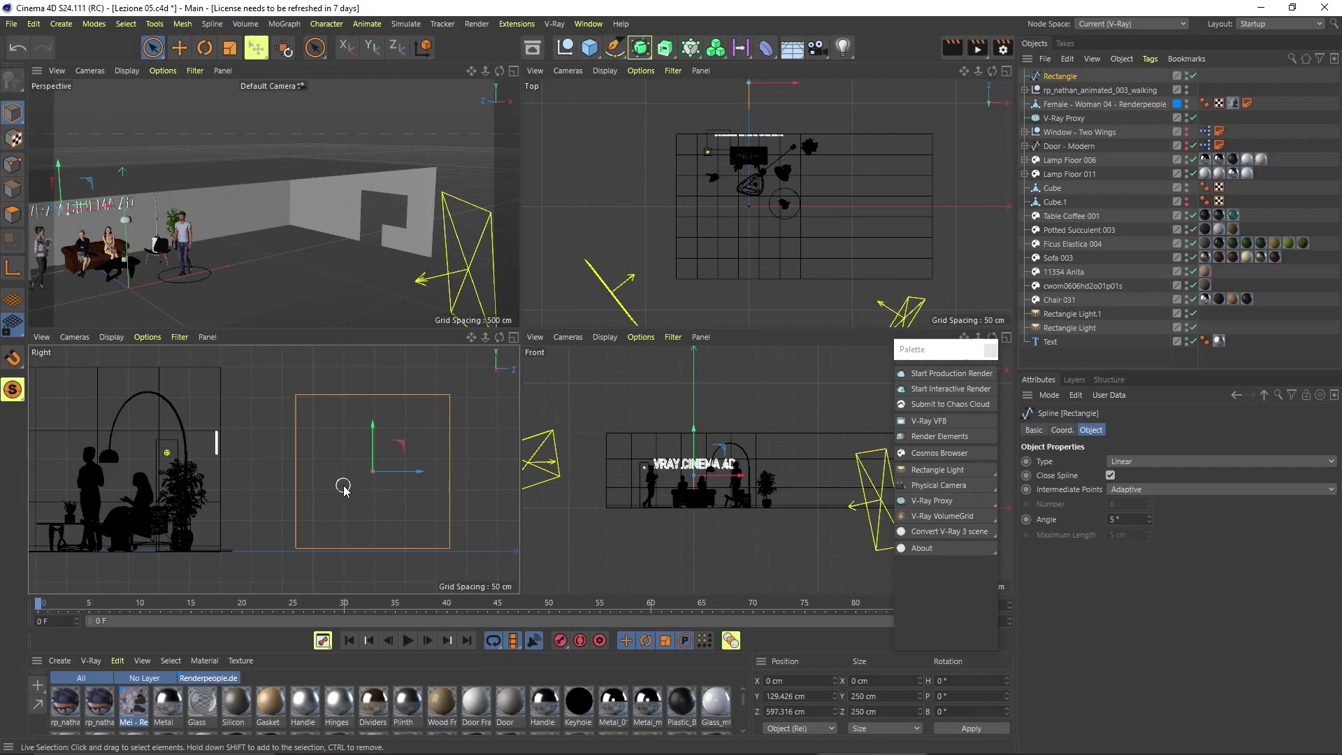
- Switch the rectangle spline to Points mode, select its upper corner nearest the room, and turn off Close Spline
scroll(337, 478, "up", 2)
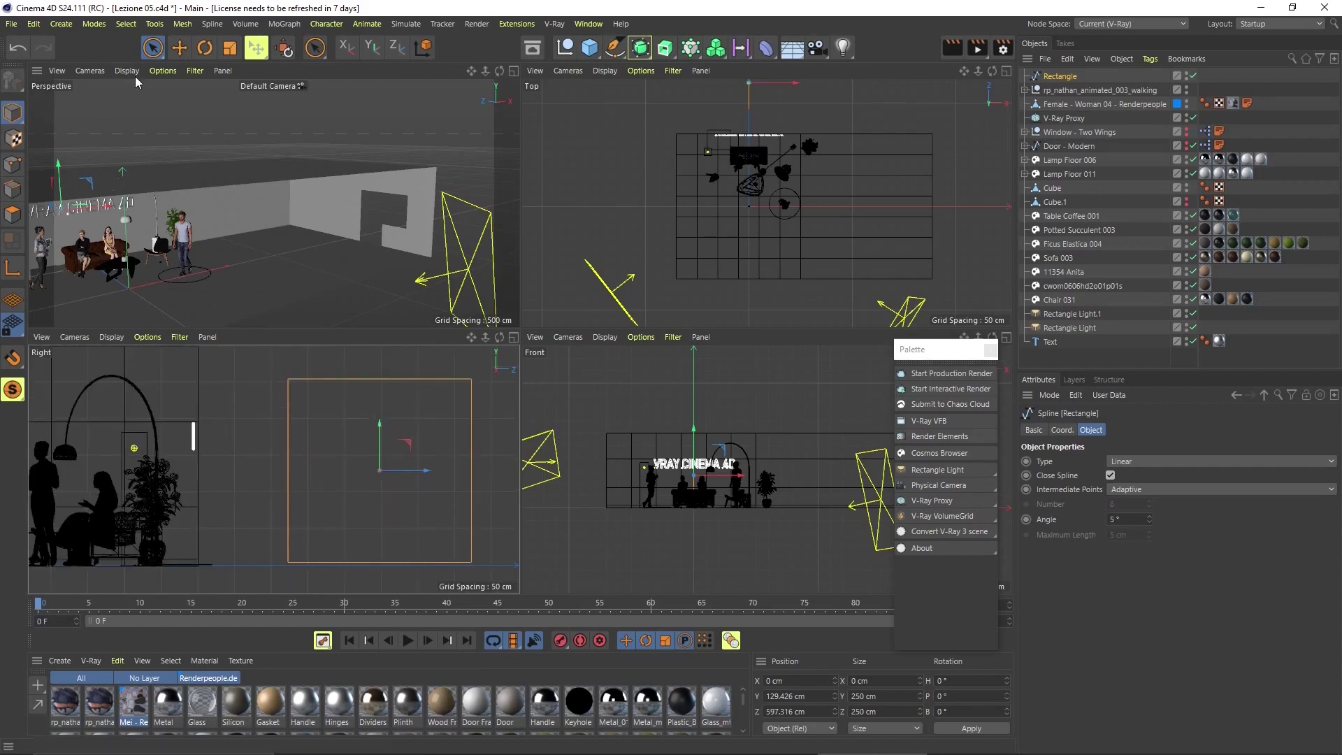
left_click(12, 164)
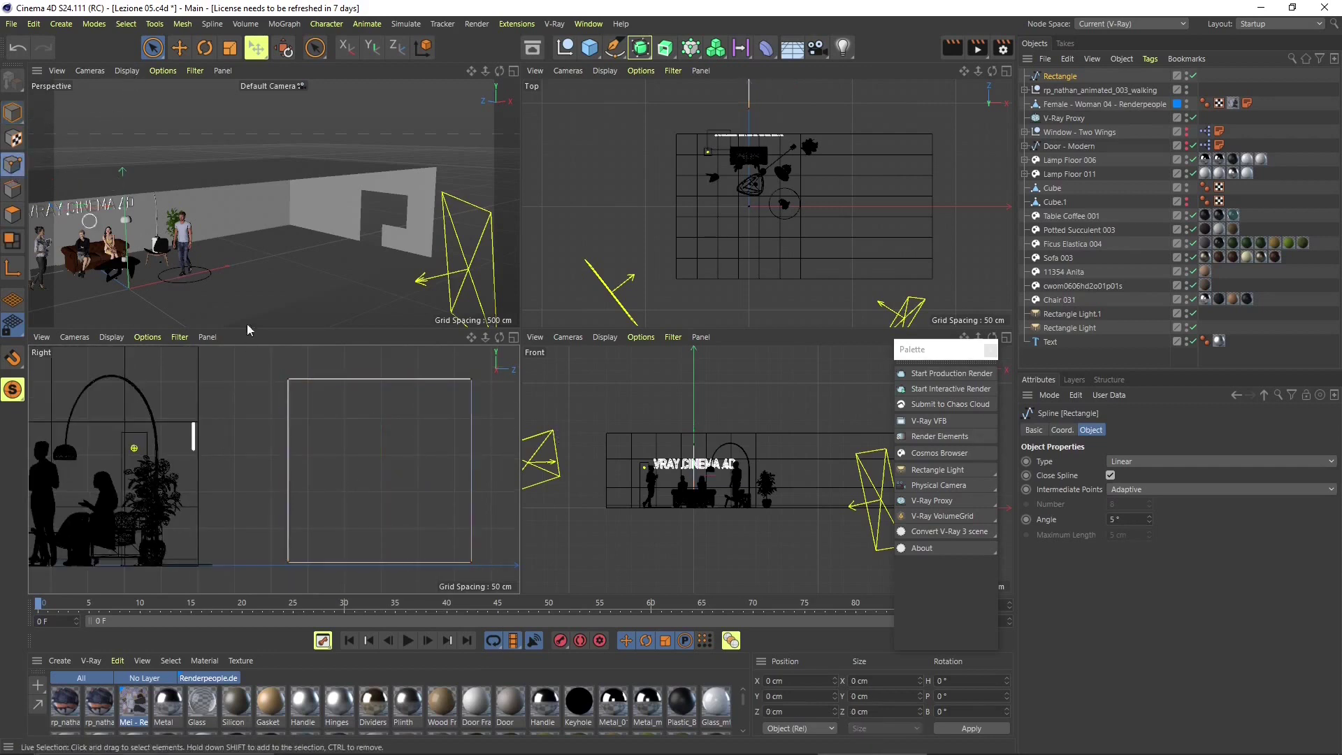
left_click(288, 381)
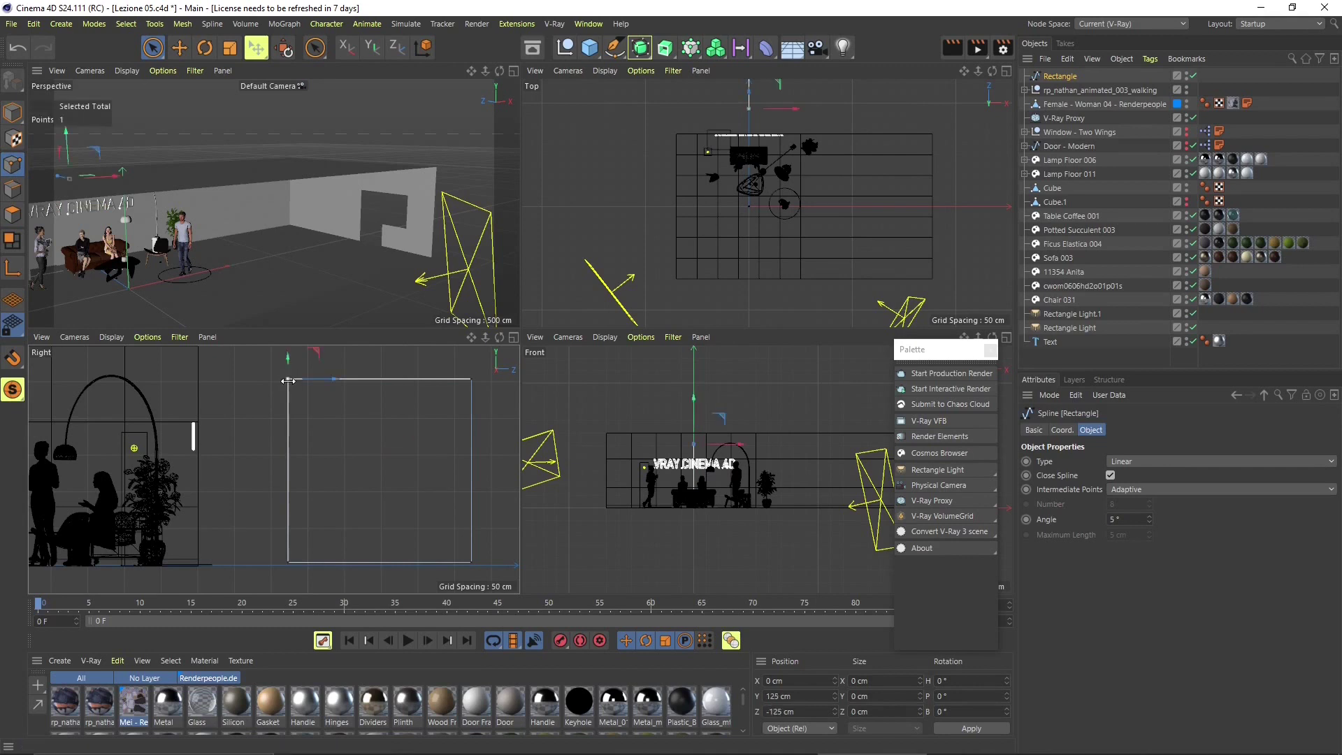
left_click(1110, 475)
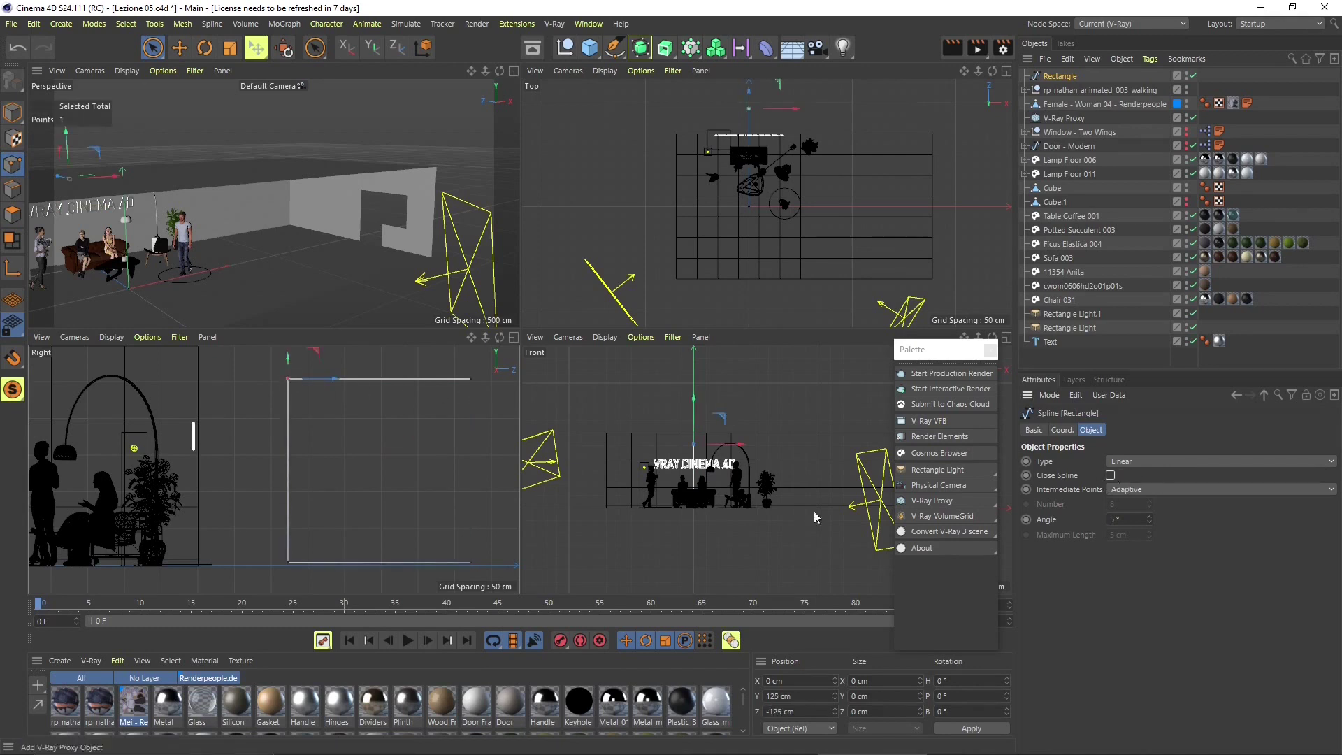
- Delete the spline's upper corner point farthest from the room, leaving an L-shaped profile
scroll(433, 475, "down", 2)
middle_click_drag(402, 501, 374, 495, "alt")
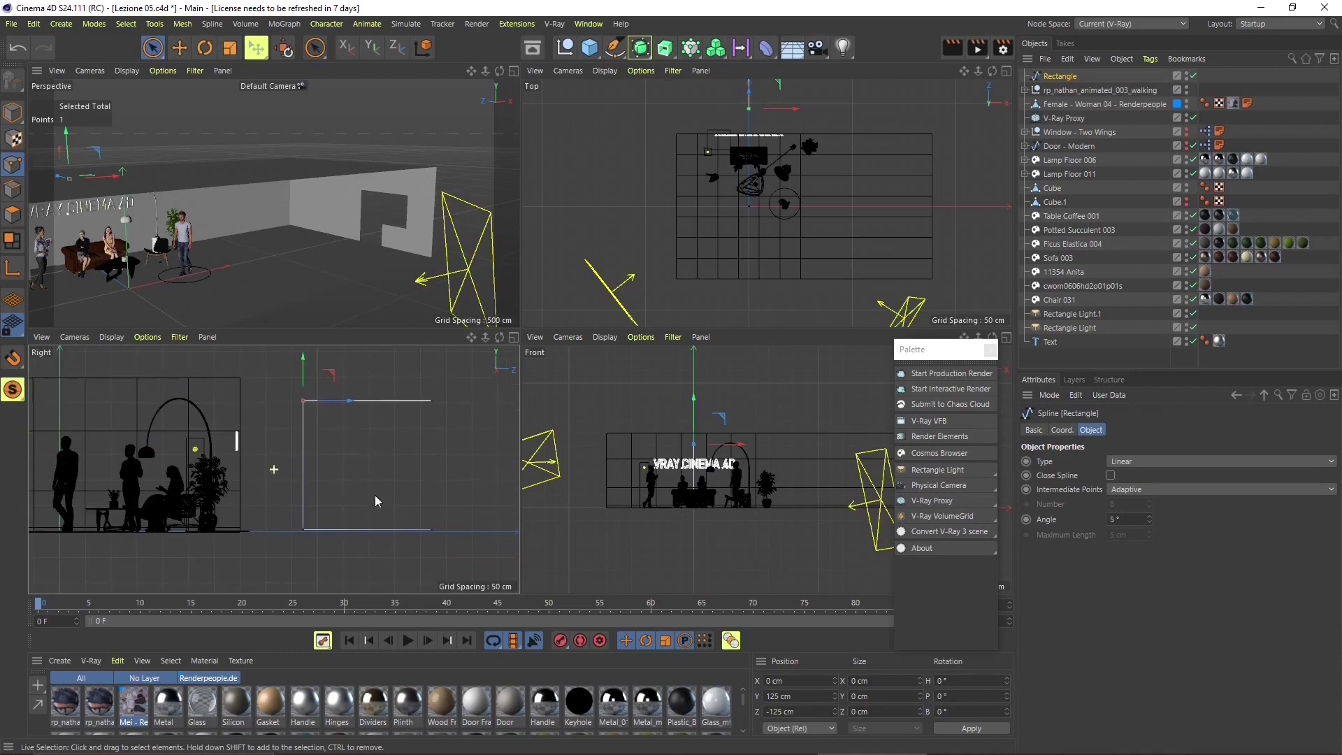
left_click(429, 401)
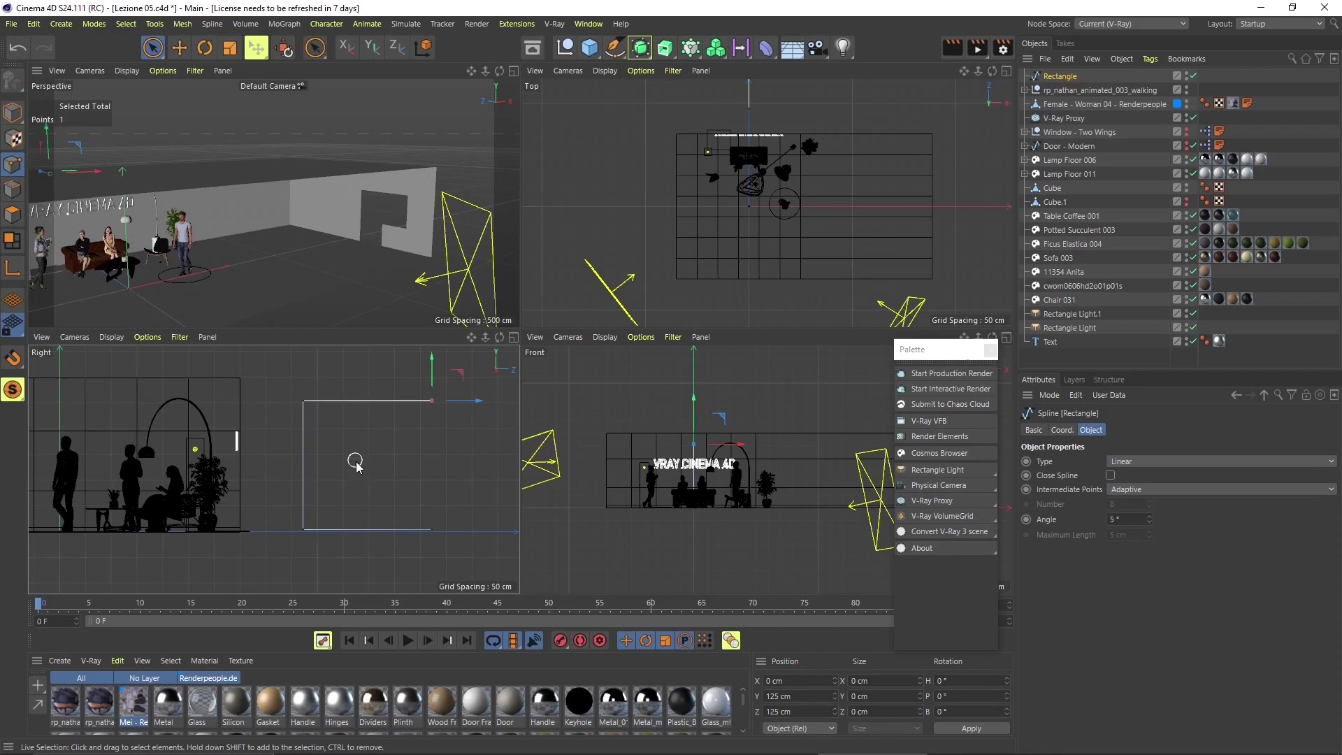
key("Delete")
- Chamfer the L profile's lower corner into a curve with a radius of about 57 cm, and return to Model mode
left_click_drag(306, 469, 345, 515, "alt")
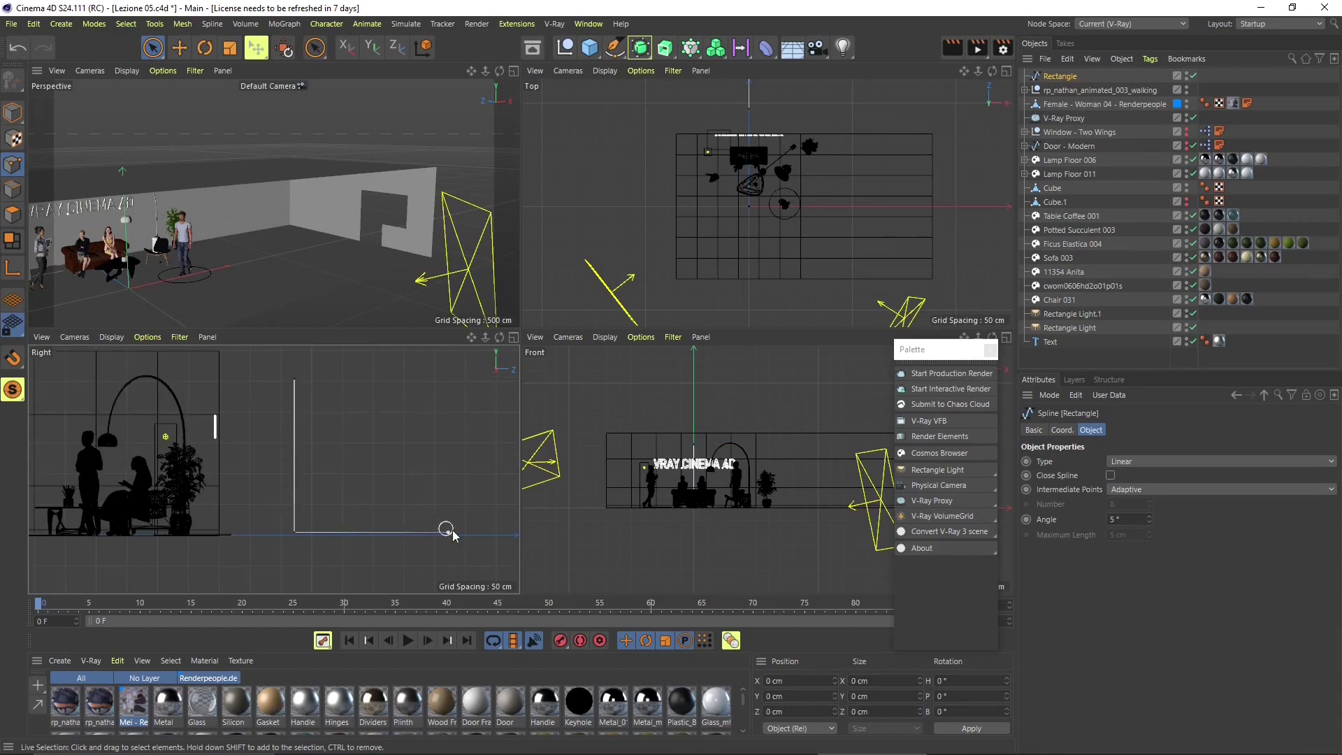
scroll(311, 540, "up", 3)
left_click(273, 523)
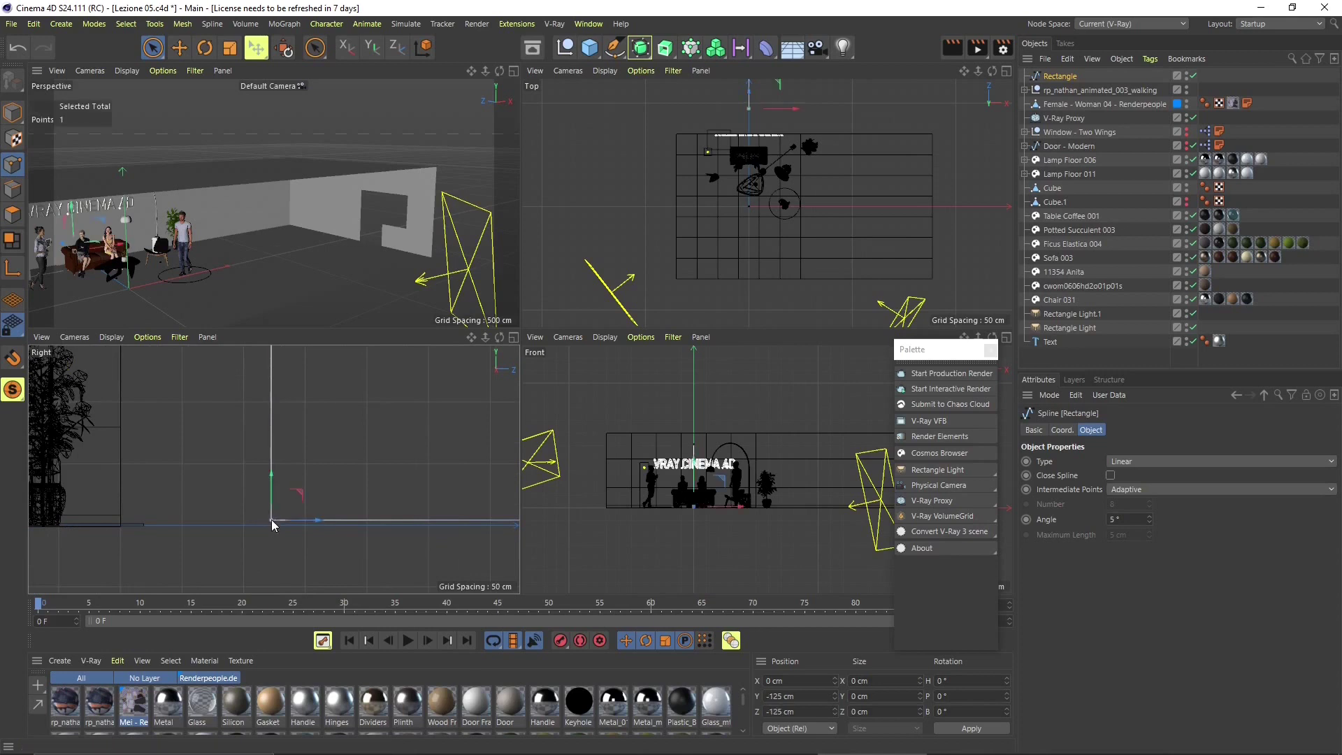
right_click(272, 524)
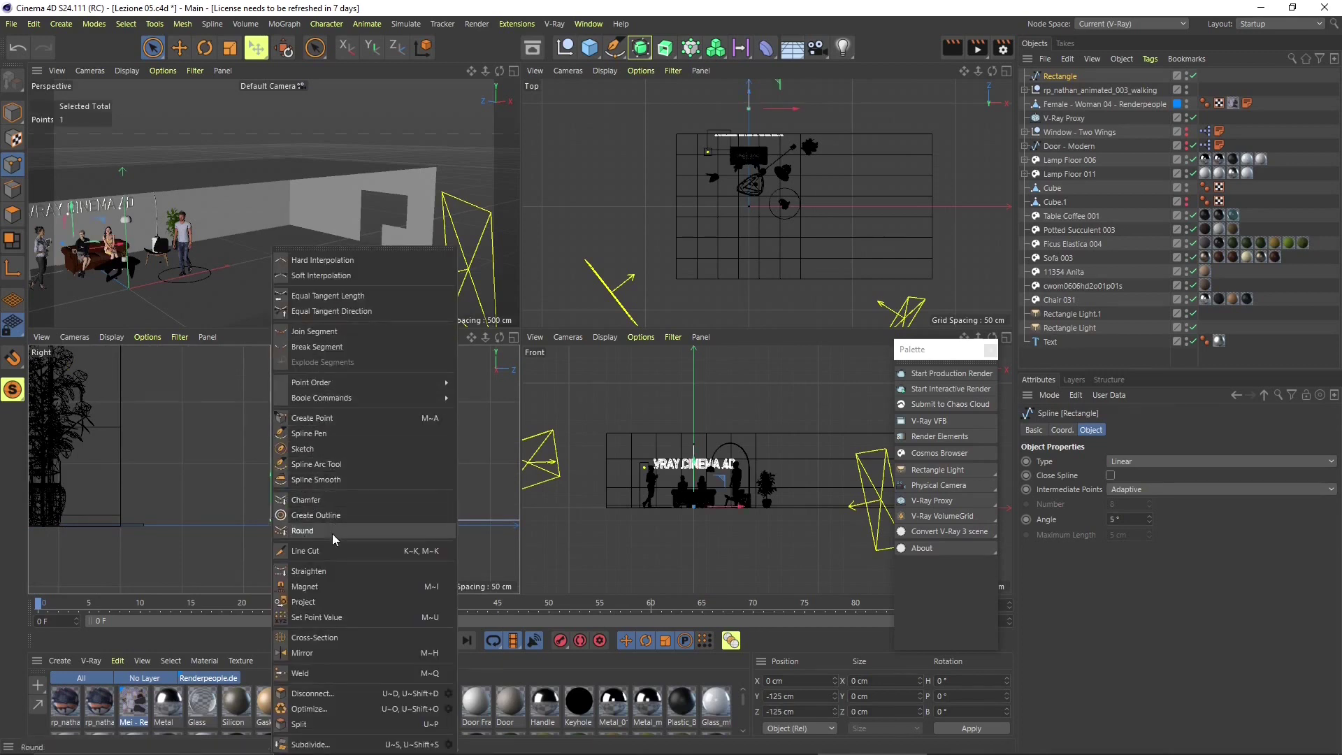
left_click(302, 498)
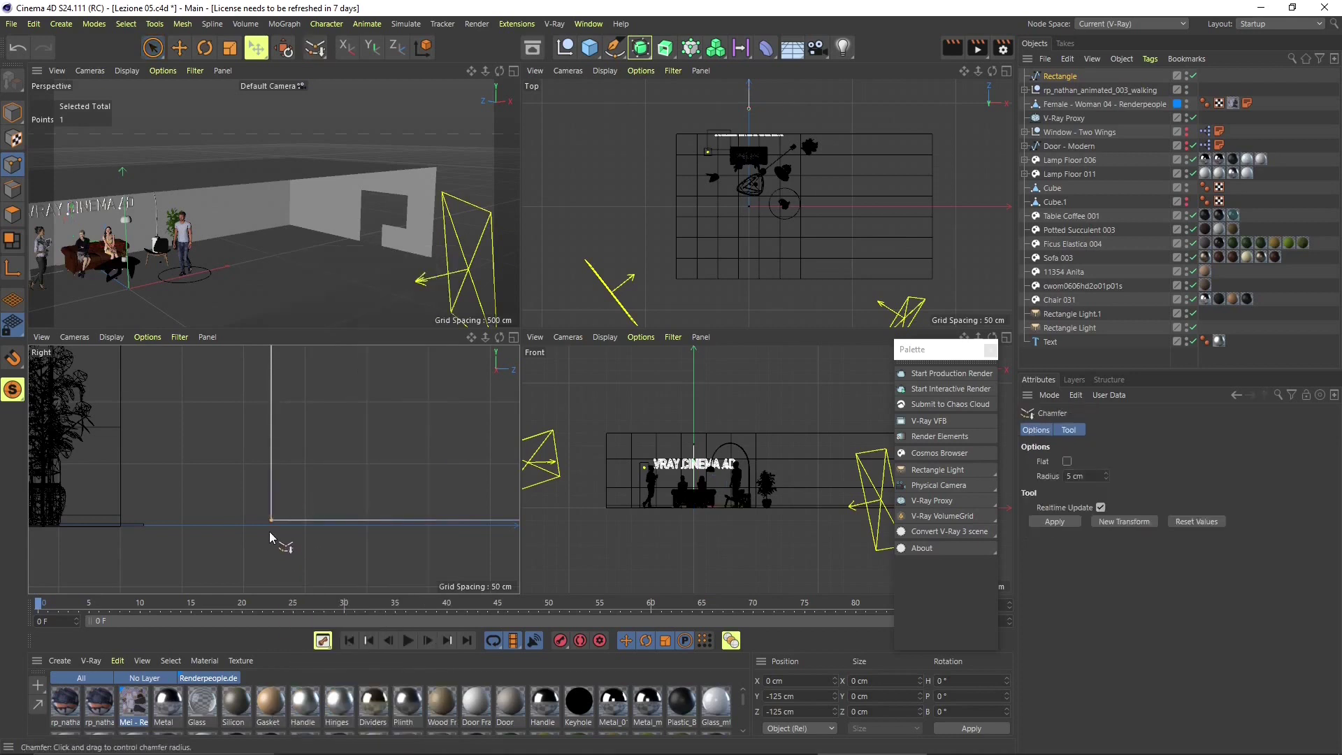
left_click_drag(273, 525, 324, 524)
scroll(298, 568, "down", 3)
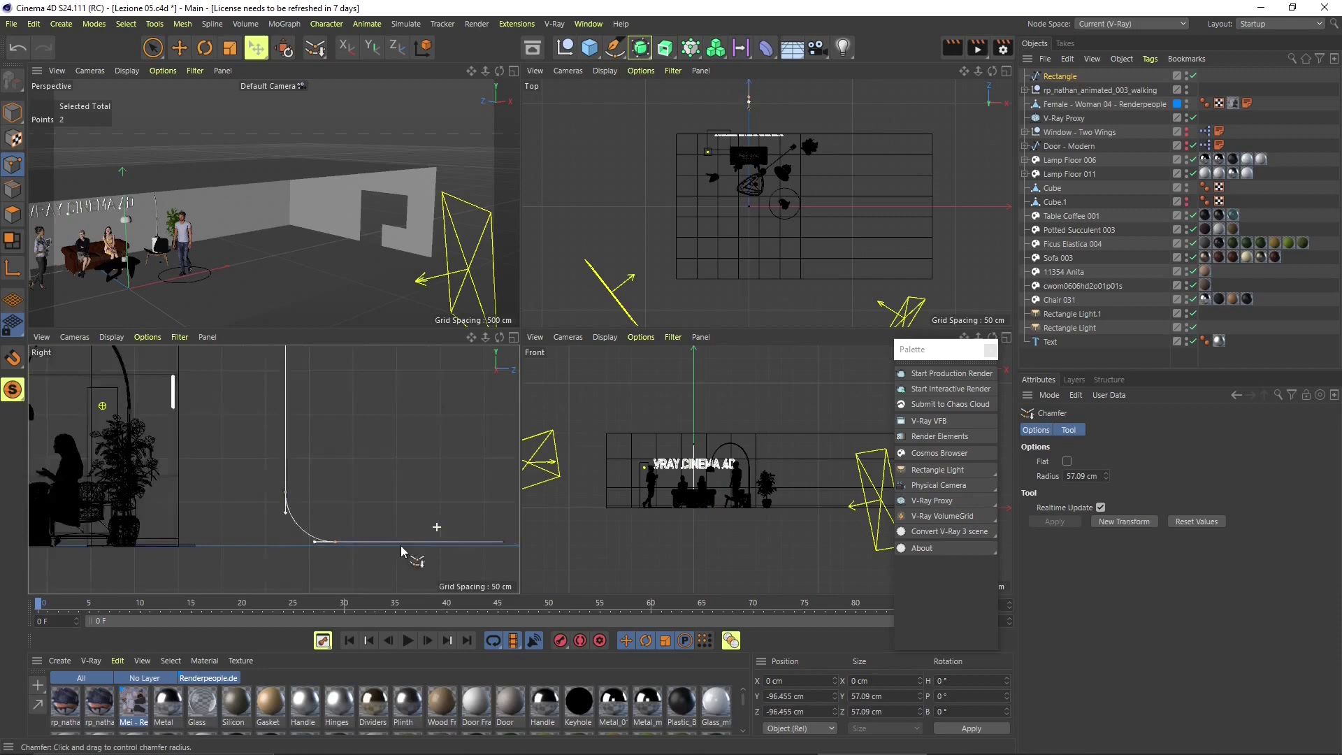
scroll(244, 531, "up", 1)
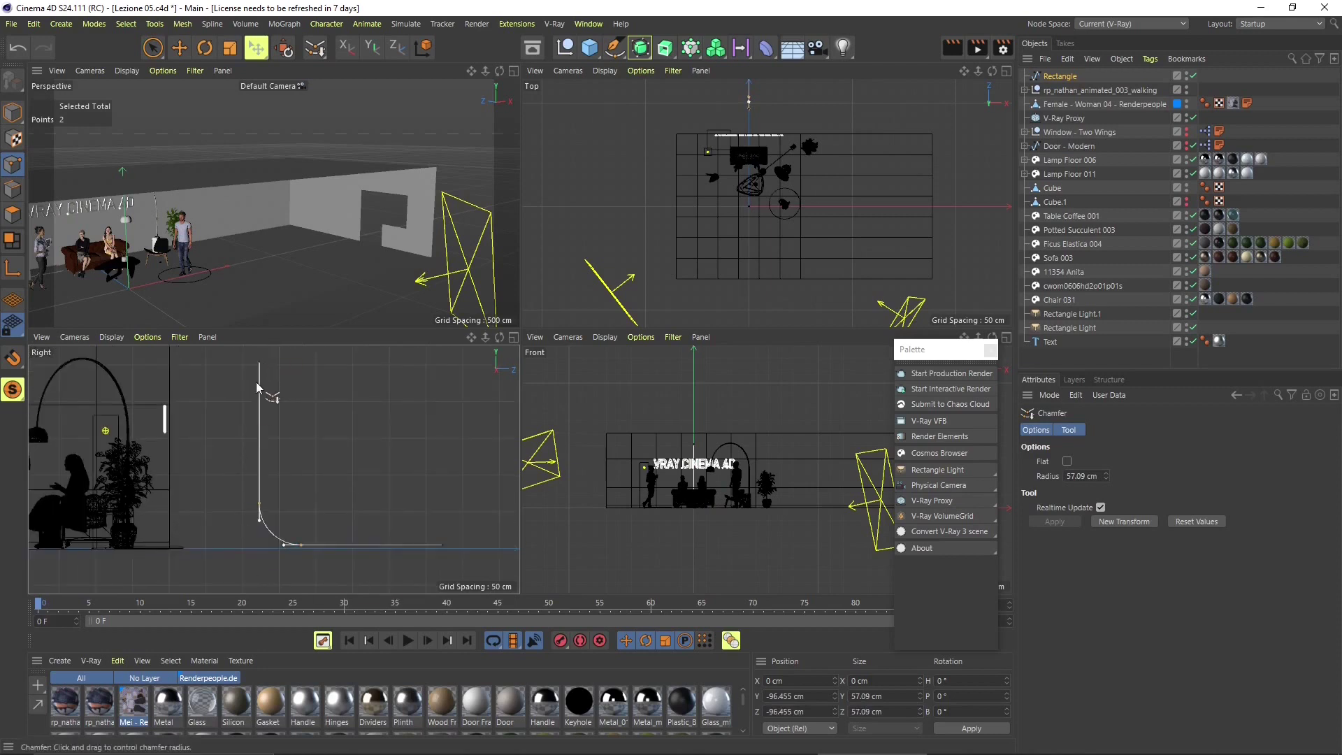
middle_click_drag(157, 536, 236, 534, "alt")
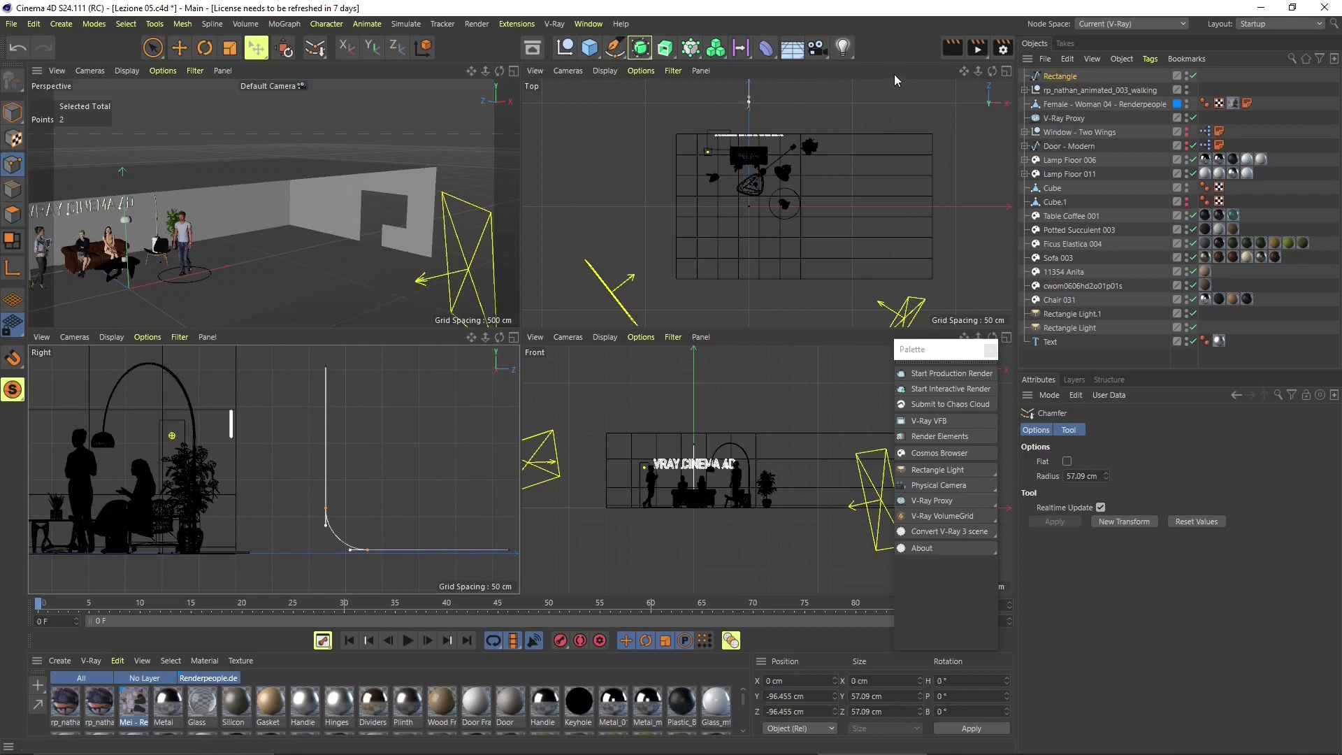
key("Return")
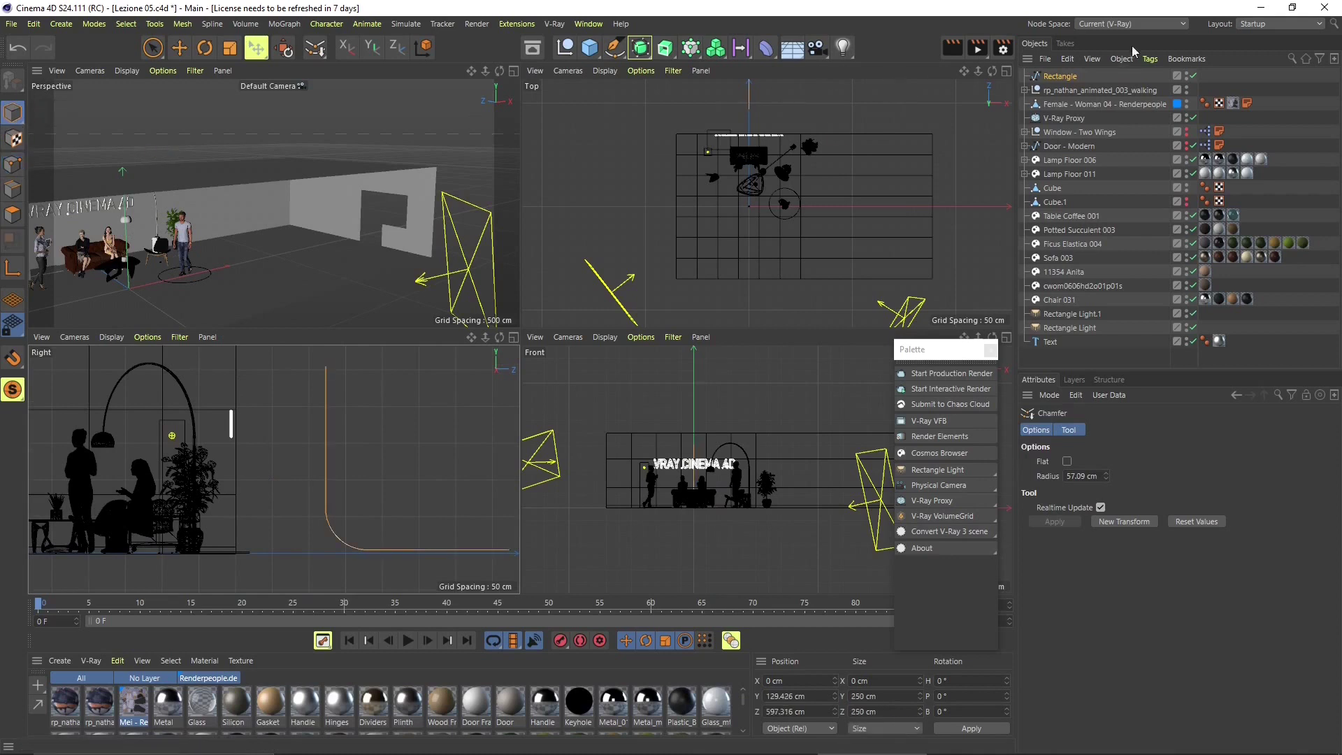
- Rename the rectangle spline to L
double_click(1061, 76)
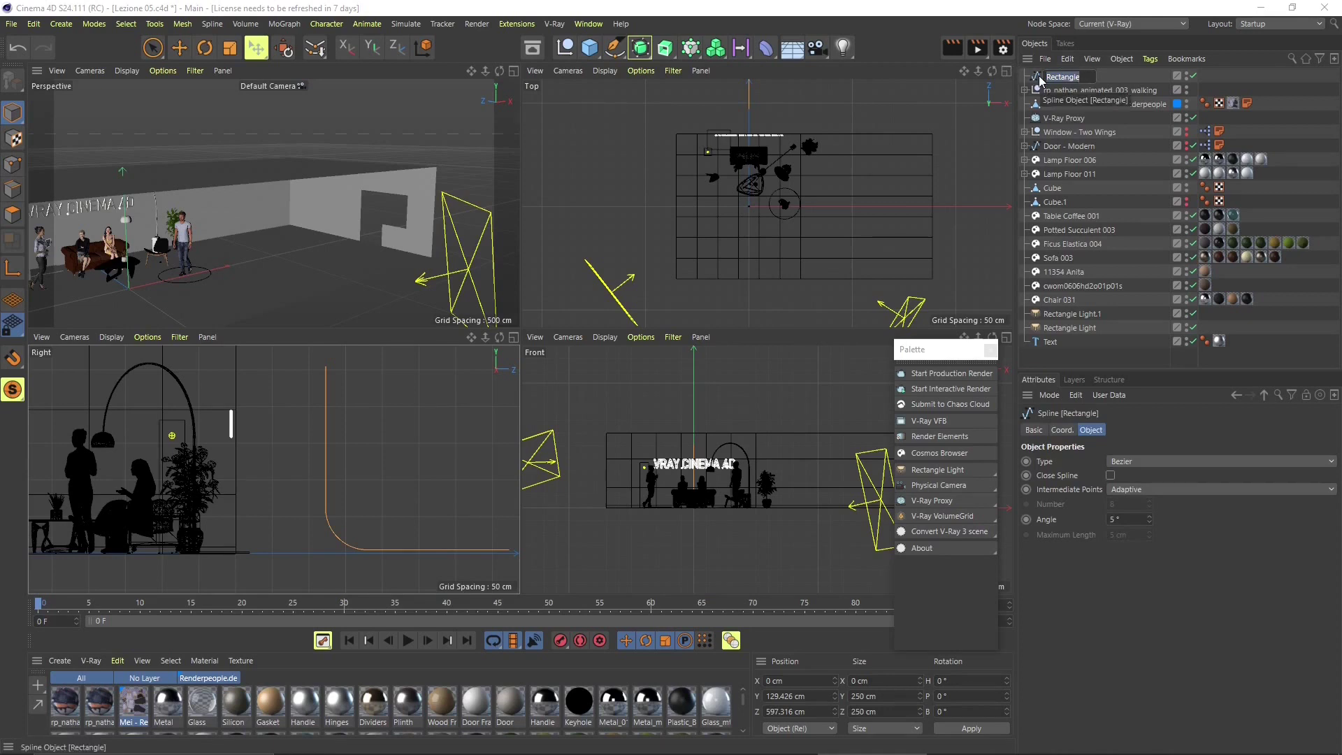
type("L")
key("Return")
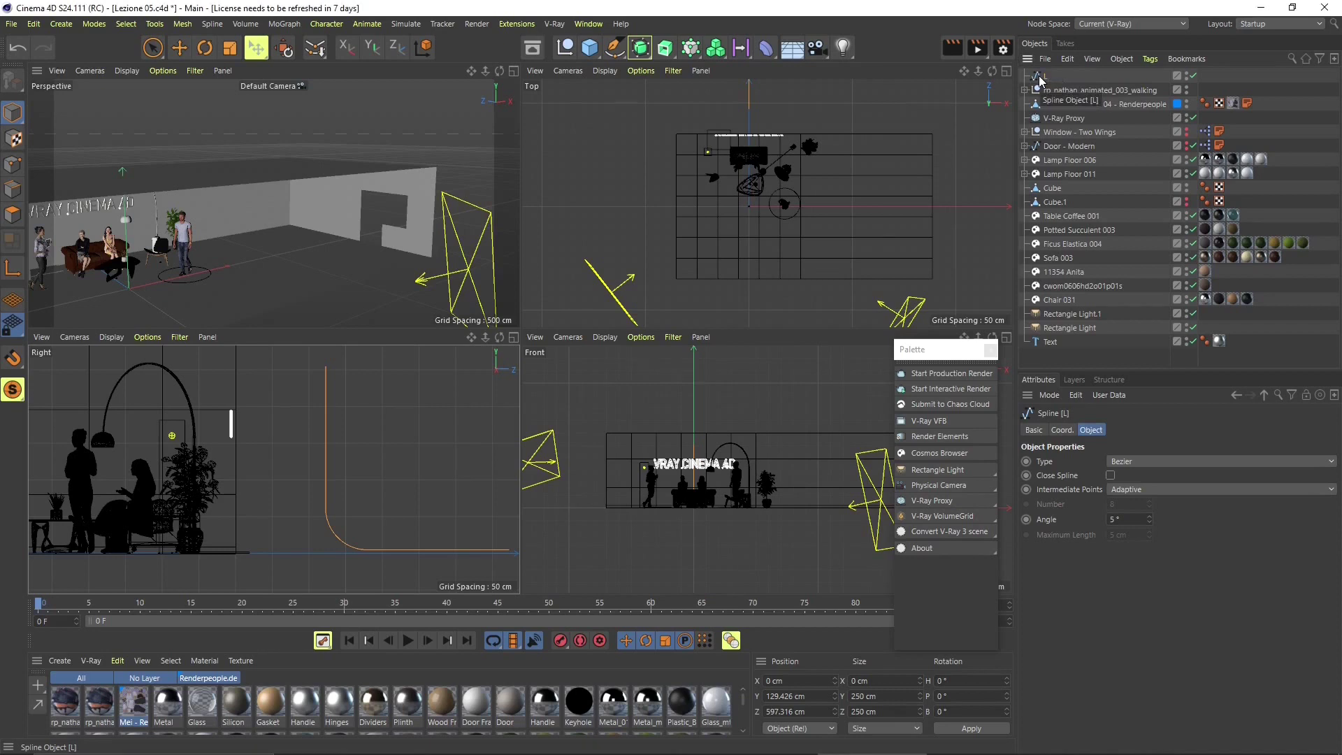
- Create an Extrude generator and make the L spline its child
scroll(420, 470, "down", 2)
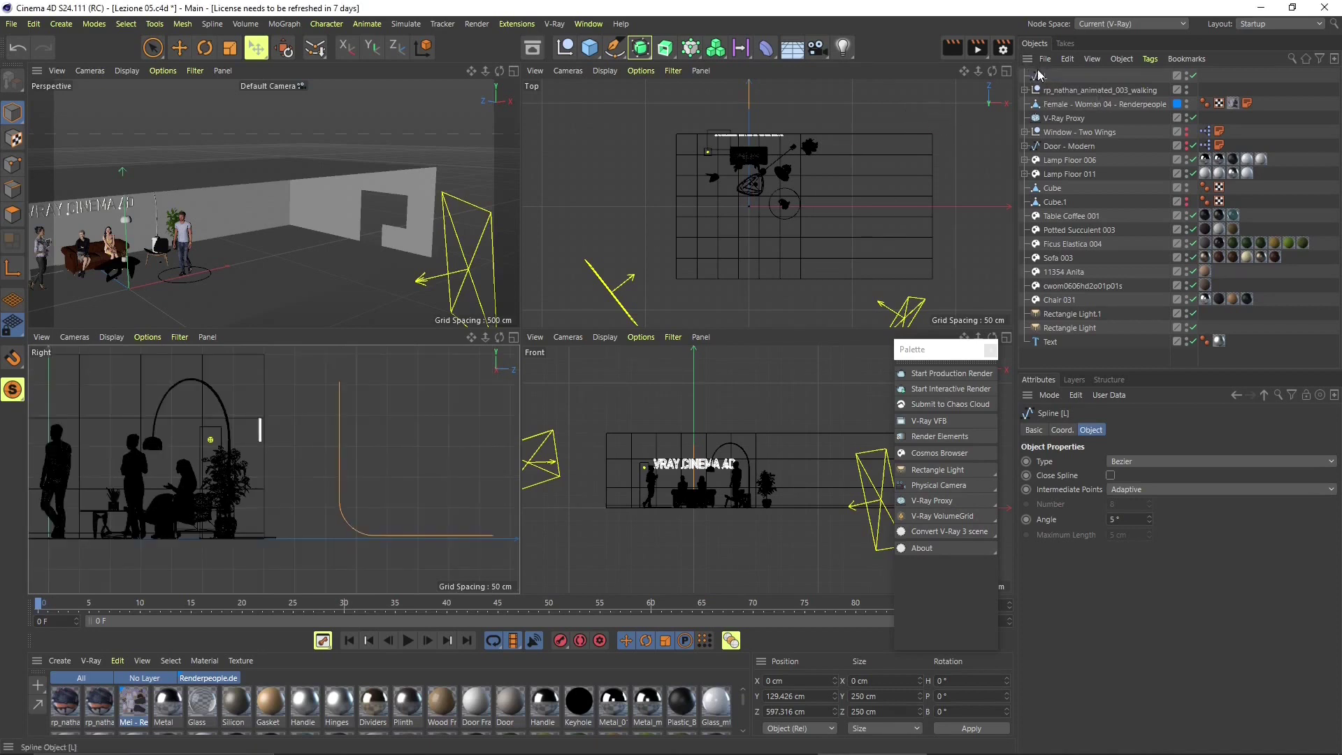
left_click(128, 26)
mouse_move(60, 27)
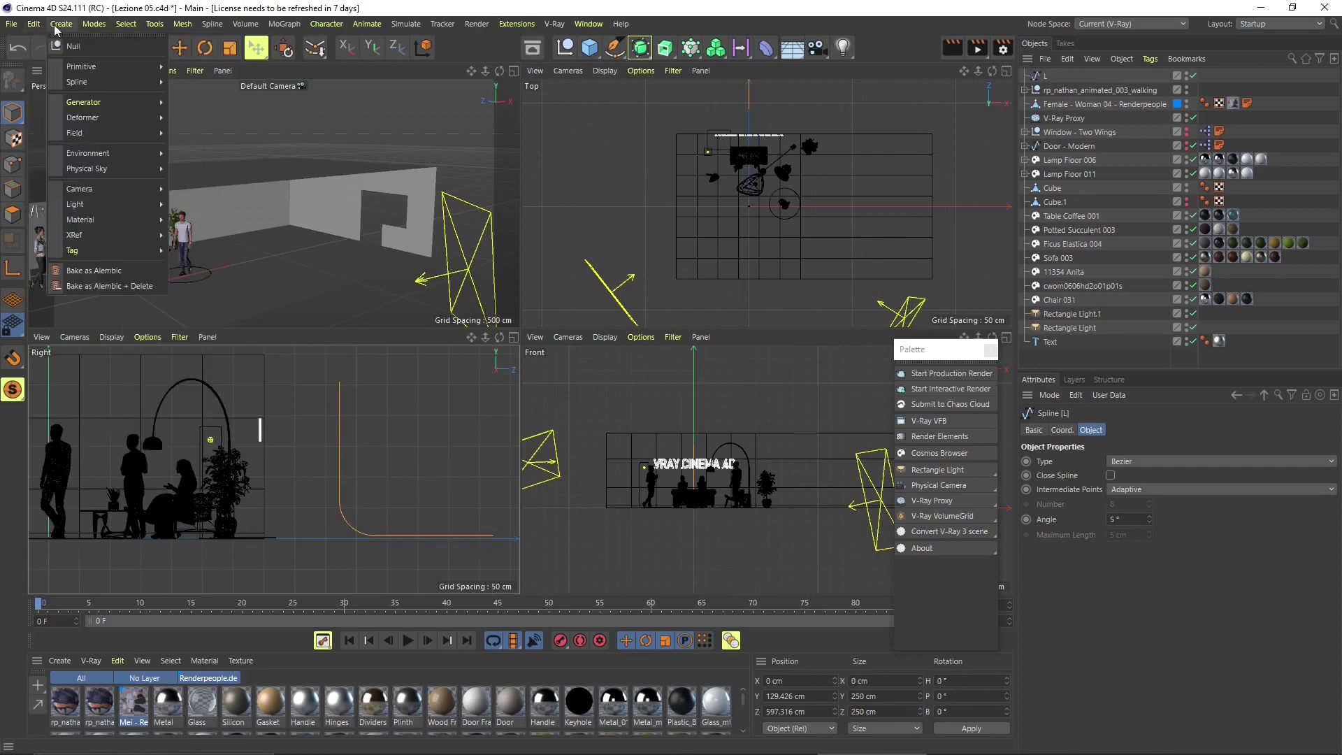
mouse_move(95, 105)
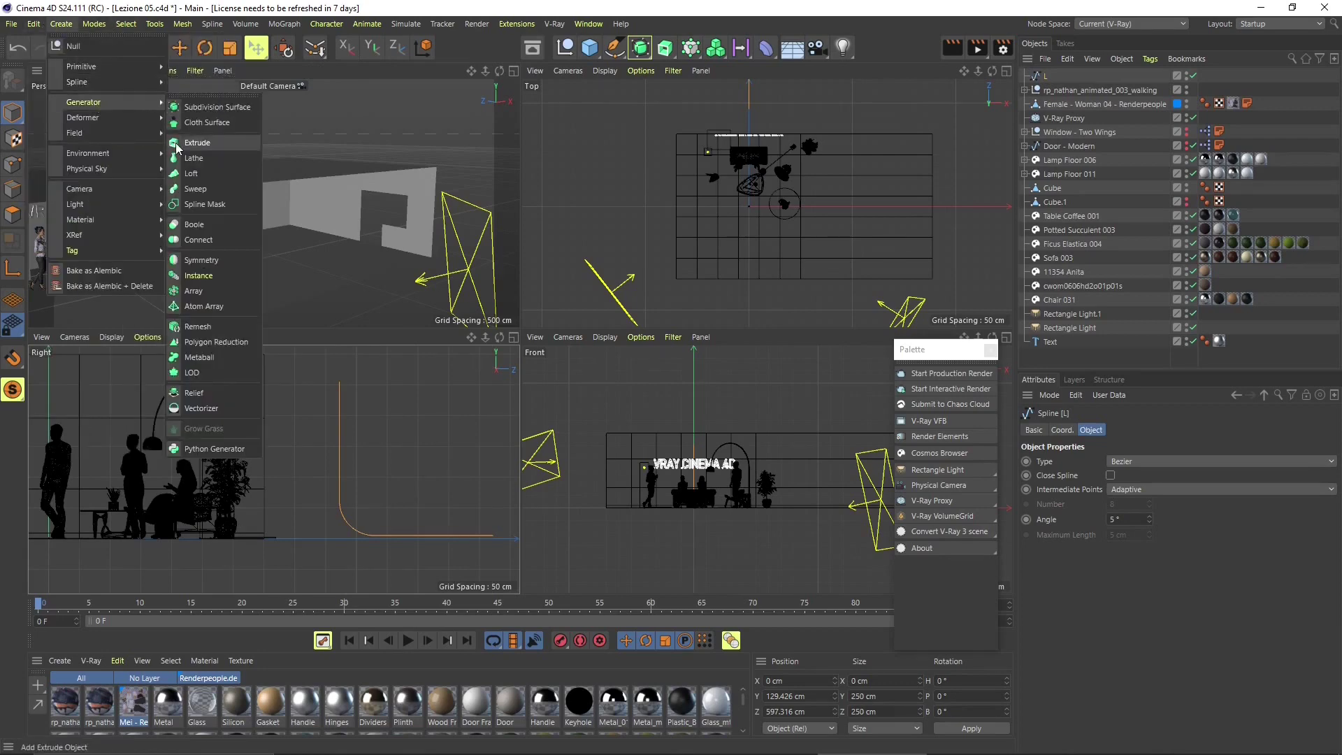
left_click(197, 142)
left_click_drag(1041, 92, 1055, 77)
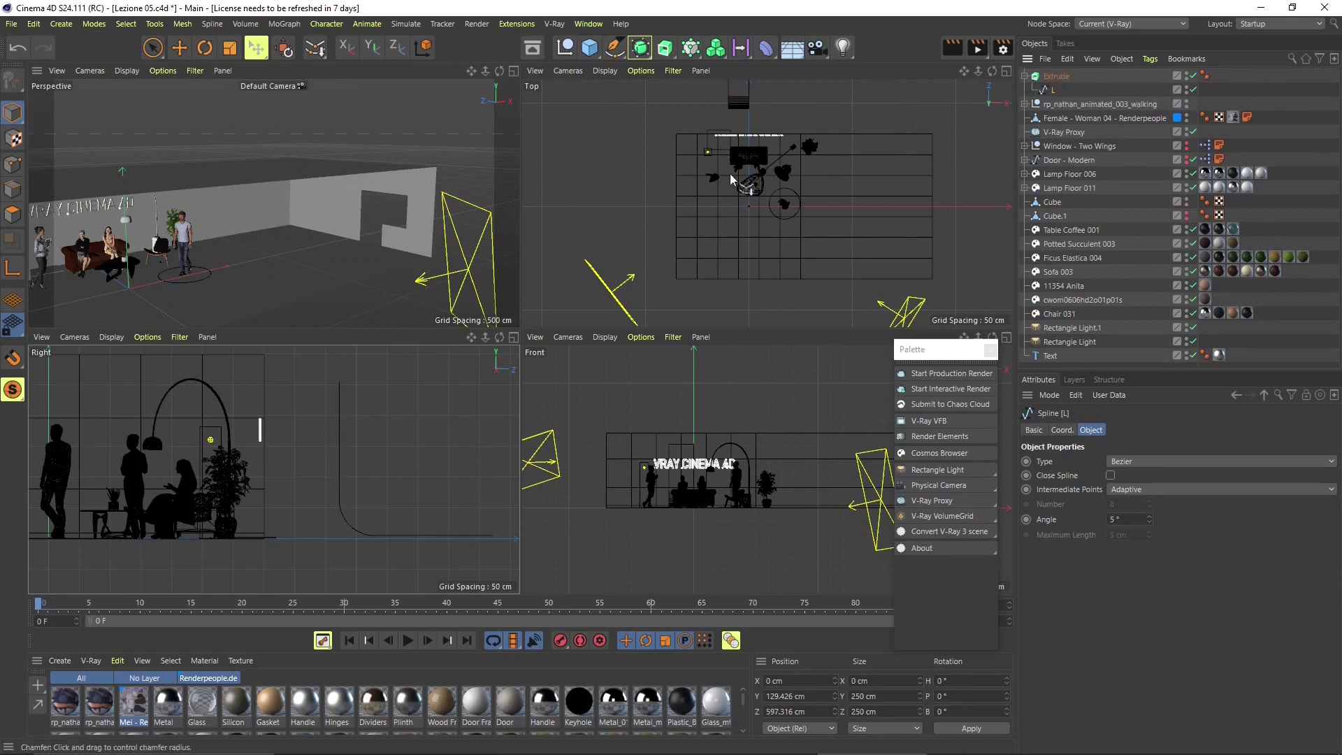
- Extrude the L profile by 400 cm and place it, turned 180° in heading, against the room's back wall at about X 424 cm, Z 810 cm
scroll(730, 173, "down", 3)
scroll(706, 176, "up", 3)
scroll(756, 131, "up", 3)
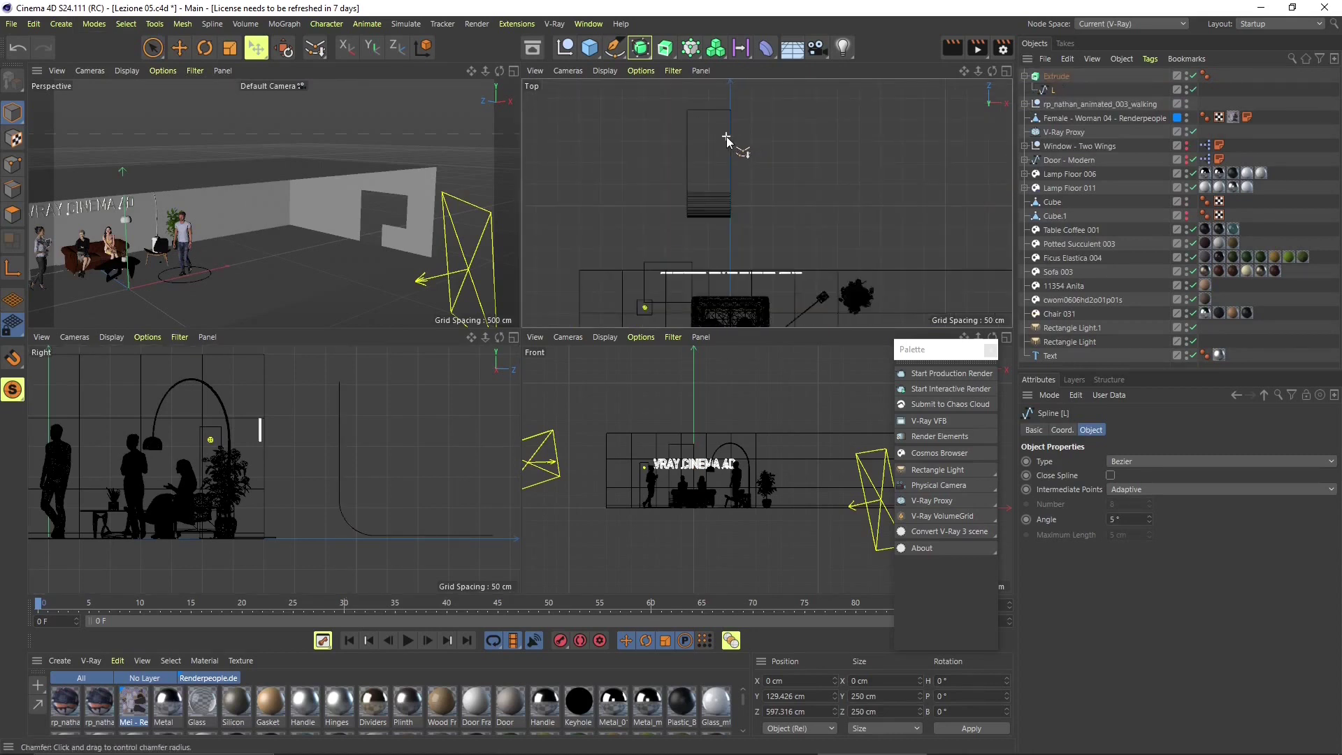
left_click(1056, 76)
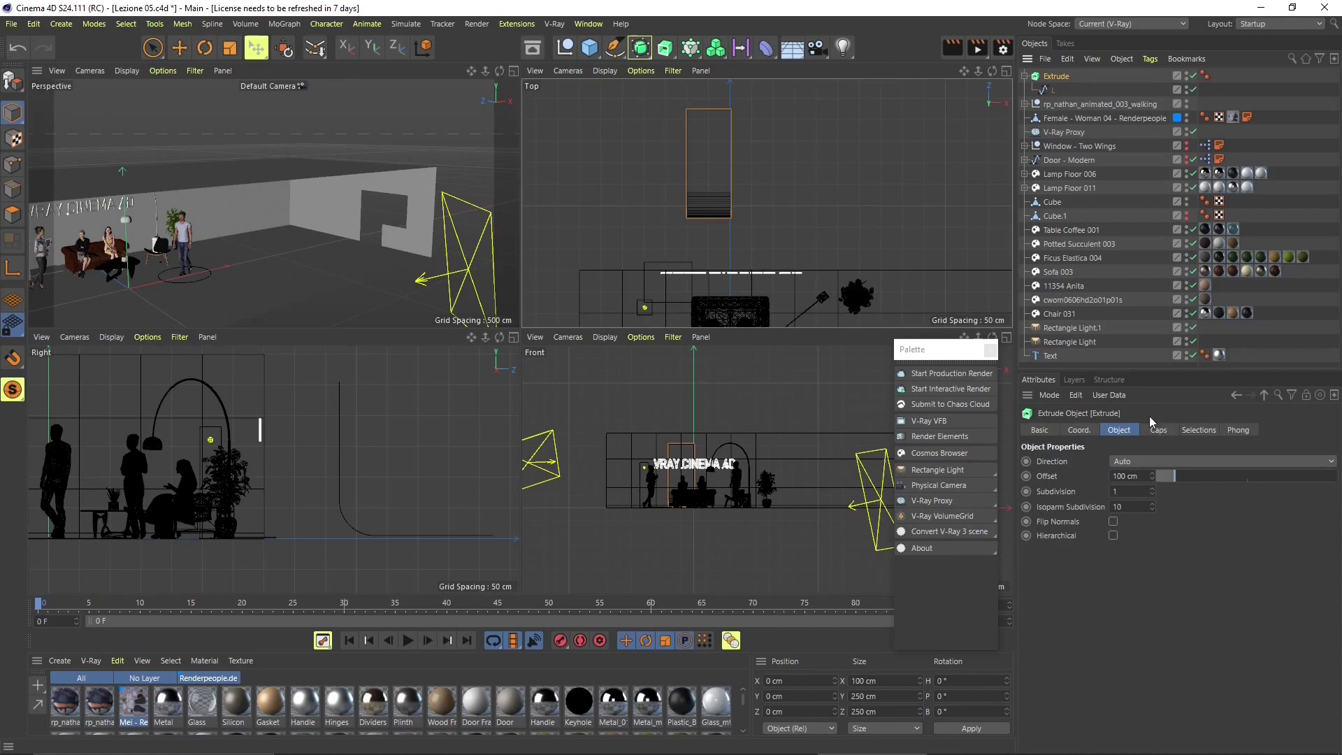
left_click_drag(1166, 479, 1216, 493)
left_click(1118, 478)
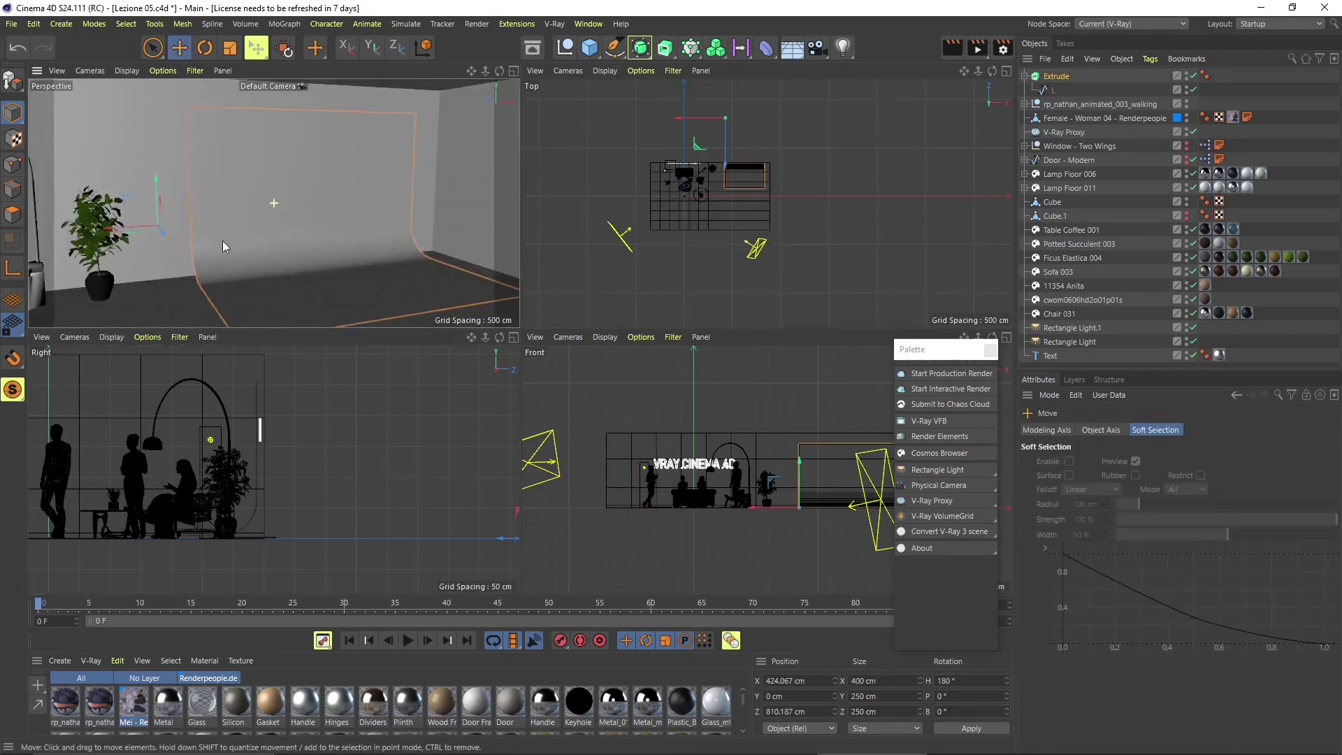
- Merge the Extrude generator and its spline into a single polygon object with Connect Objects + Delete
left_click_drag(222, 241, 329, 220, "alt")
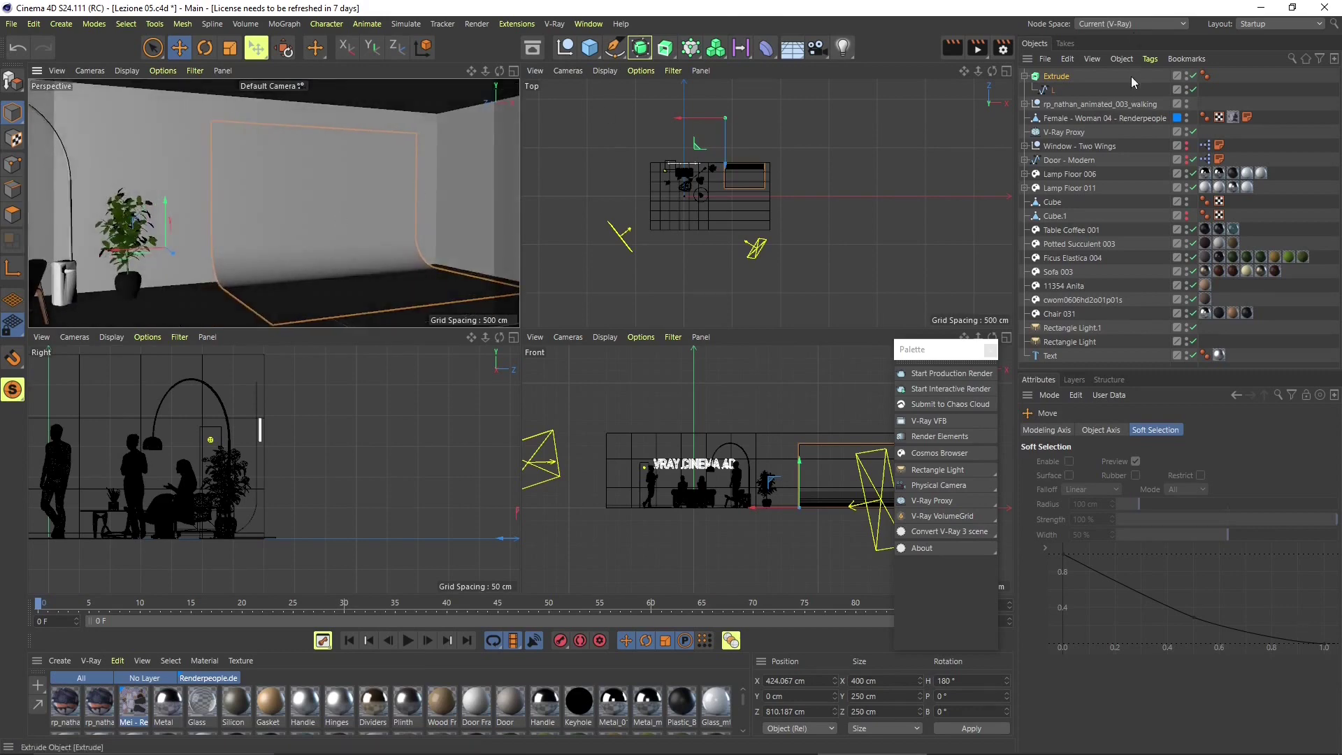
right_click(1051, 79)
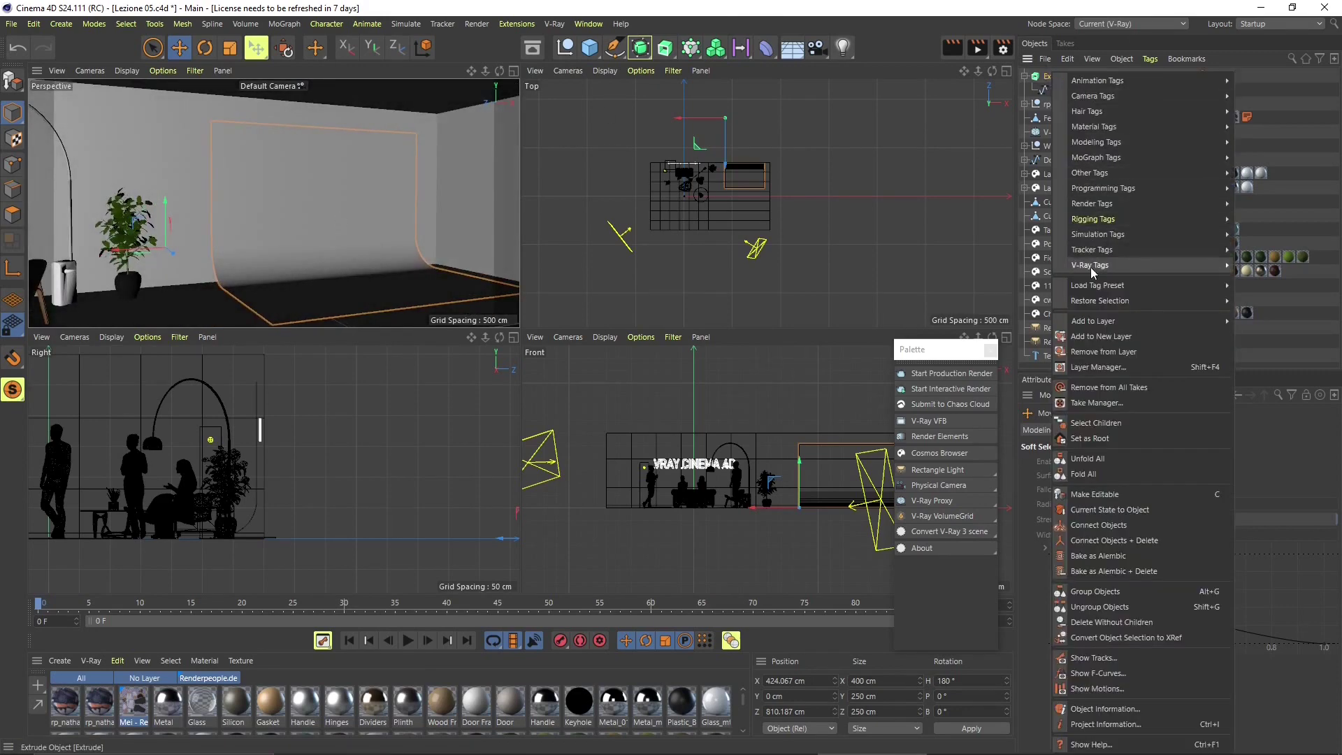
left_click(1103, 542)
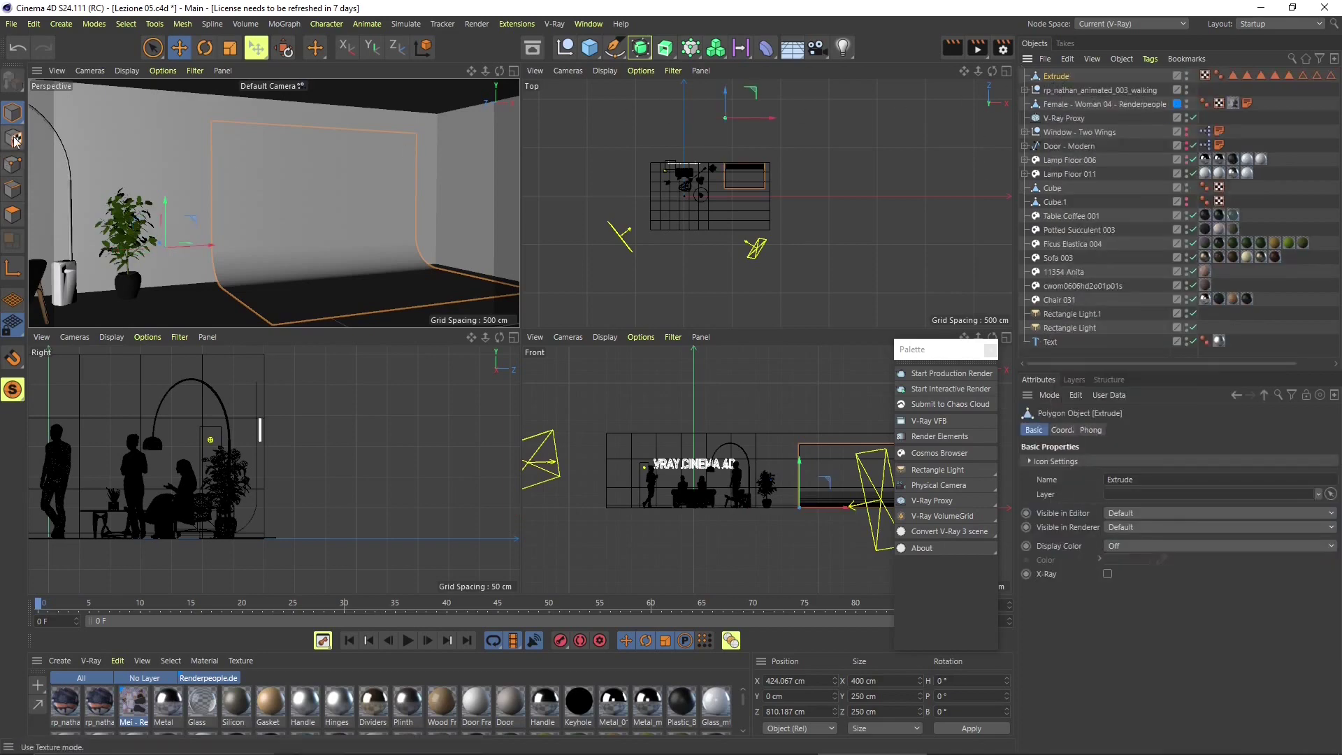
- Select the two top points of the curved backdrop with Rectangle Selection and raise them until it is about 290 cm high
left_click(16, 166)
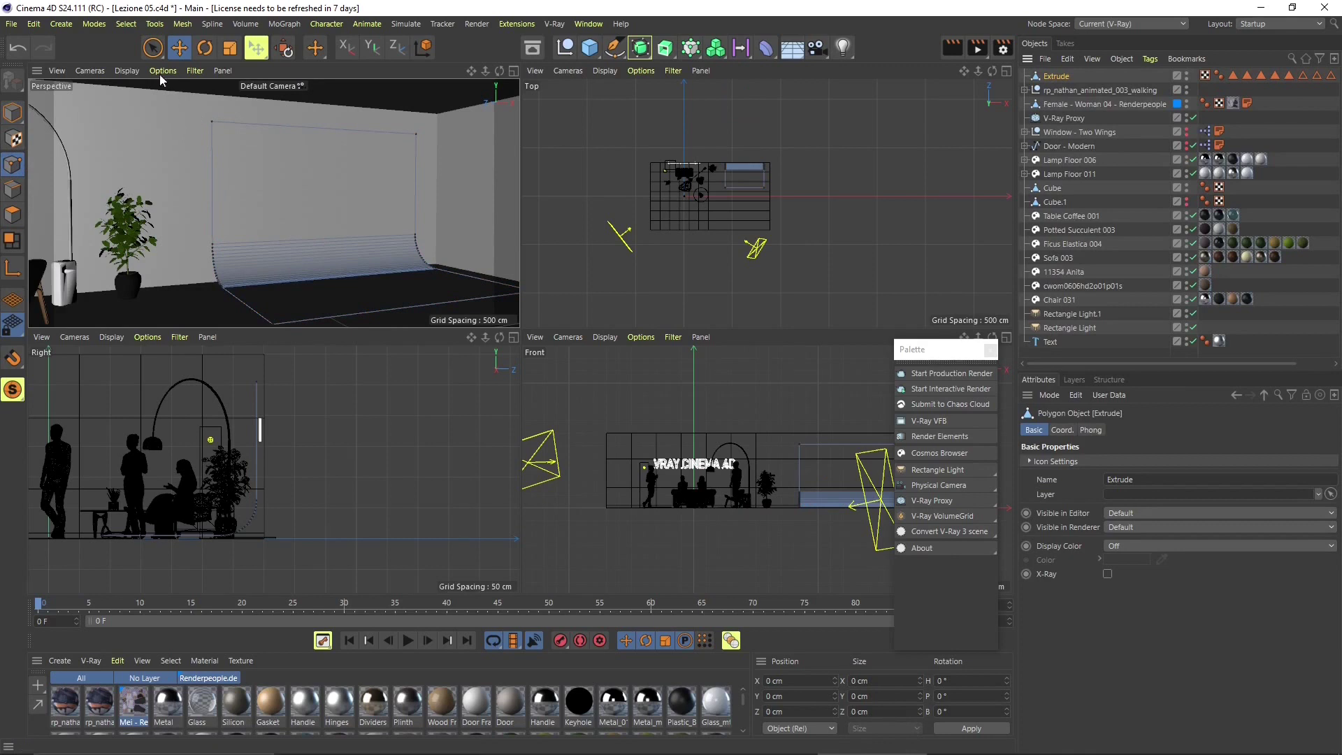
left_click(153, 47)
left_click(203, 90)
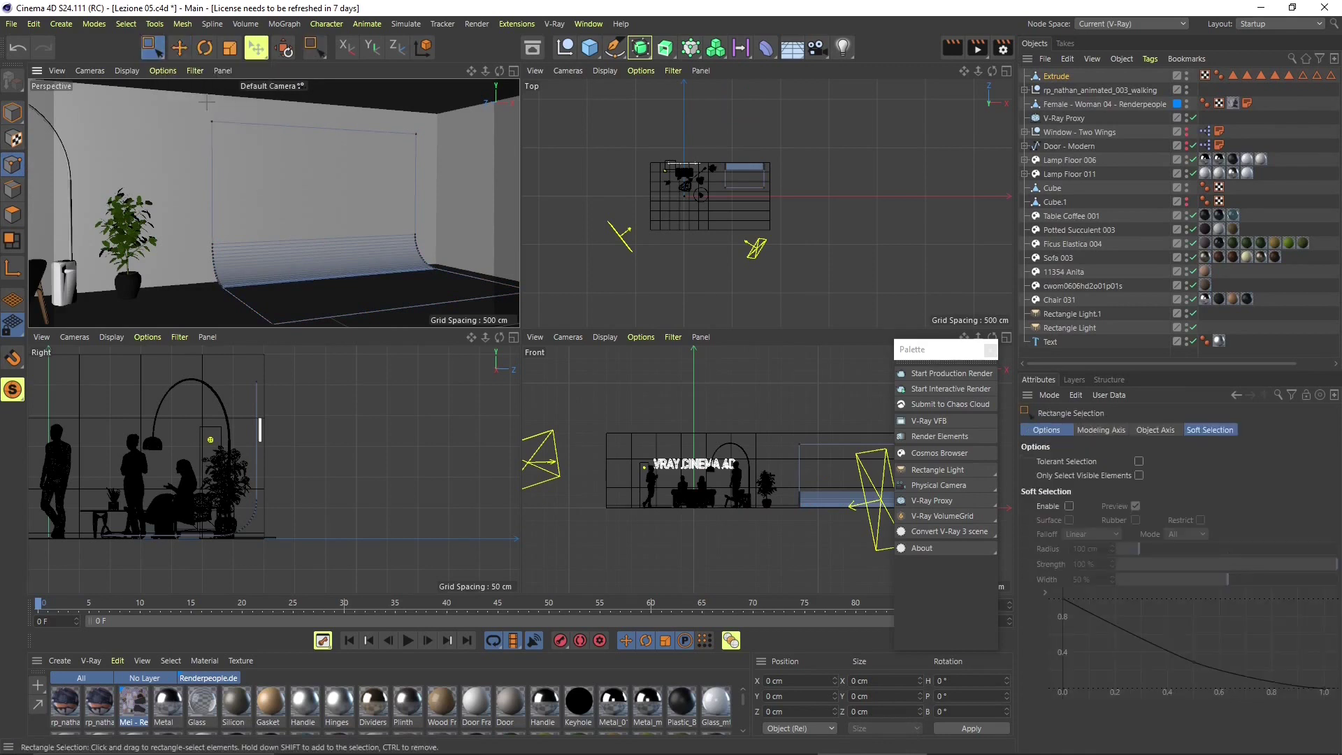
left_click_drag(201, 94, 434, 145)
scroll(267, 459, "up", 8)
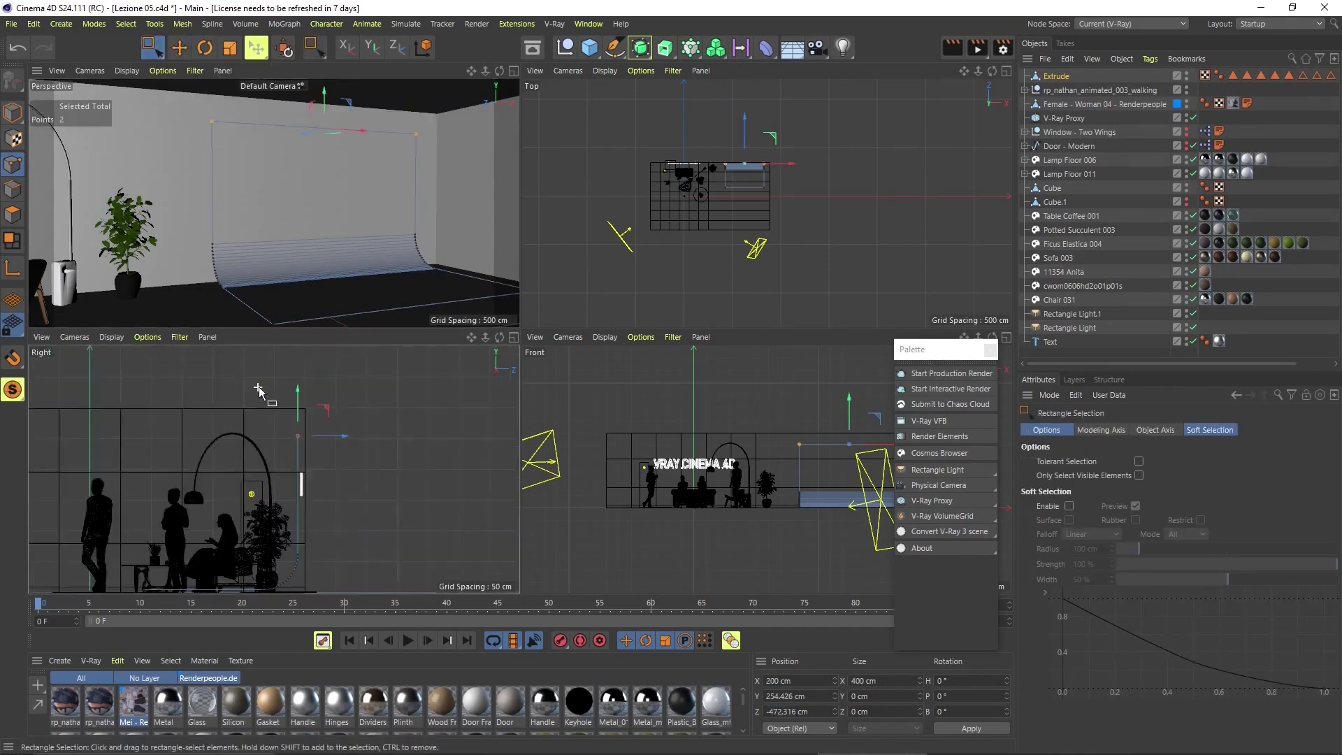
left_click_drag(321, 442, 326, 387)
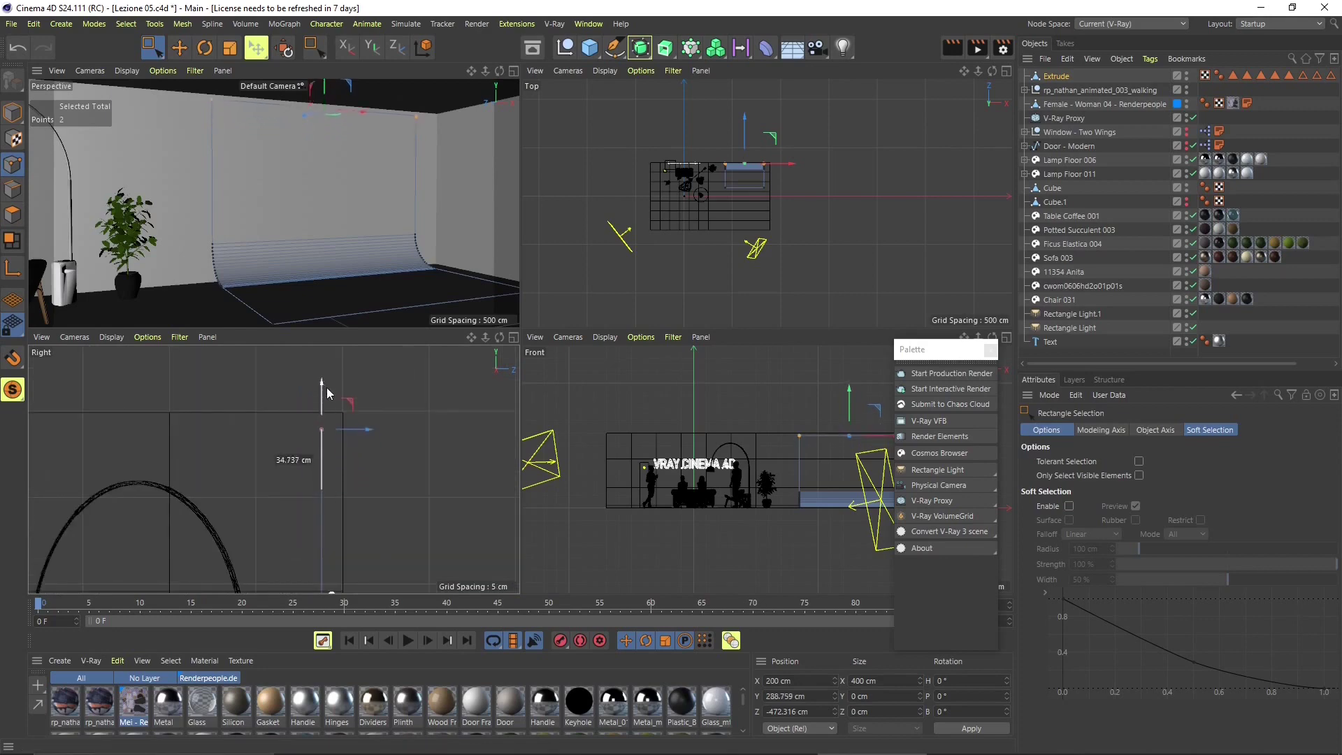
- Extend the two front floor points of the backdrop forward until it is about 360 cm deep, and return to Model mode
left_click_drag(322, 301, 422, 149, "alt")
key("ctrl+z")
left_click_drag(510, 287, 241, 246, "alt")
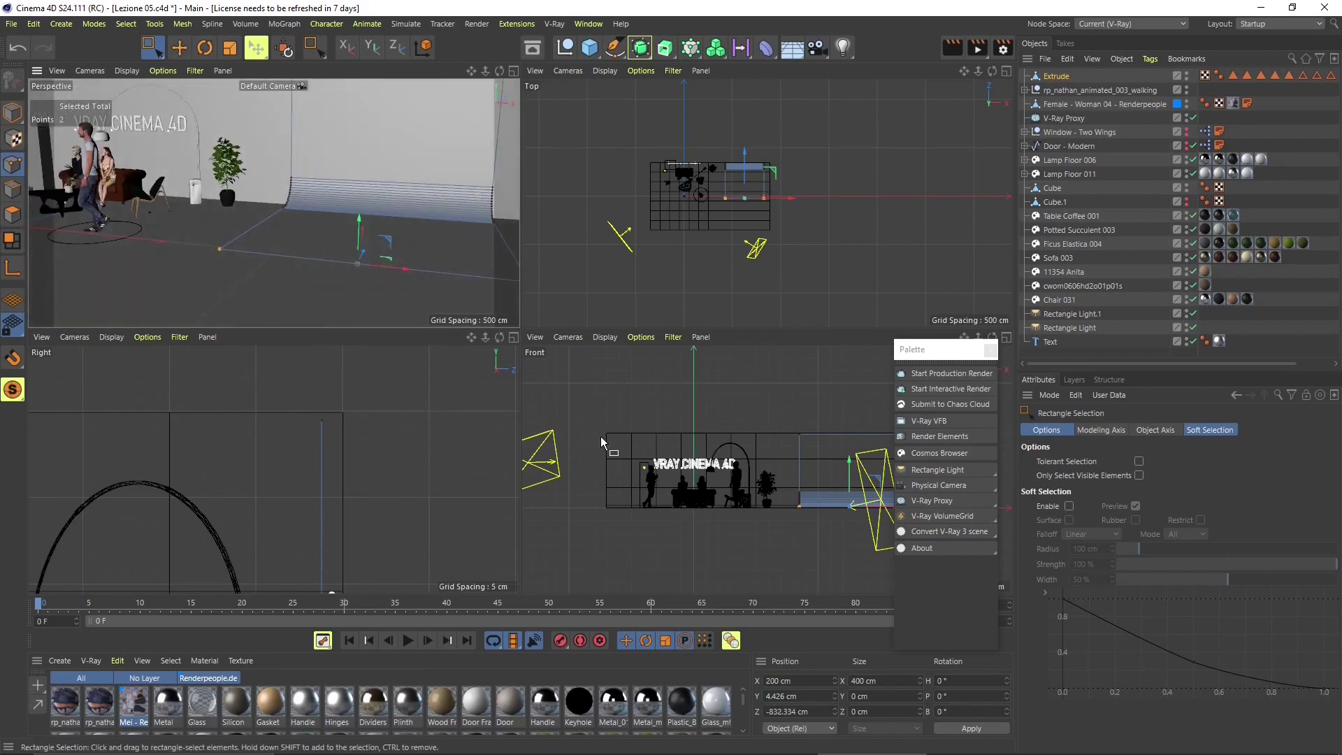
left_click(13, 112)
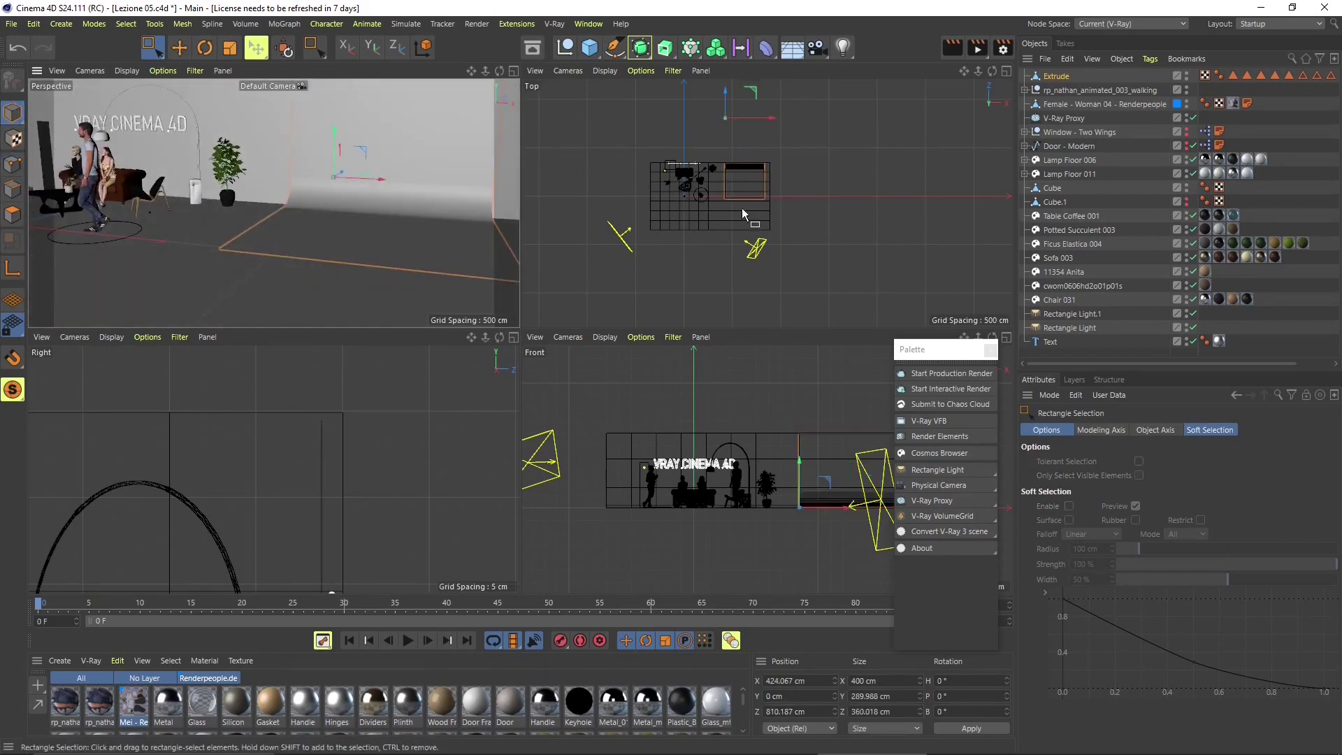
- Move the curved backdrop down along its vertical axis to about Y -3.5 cm
scroll(638, 513, "up", 10)
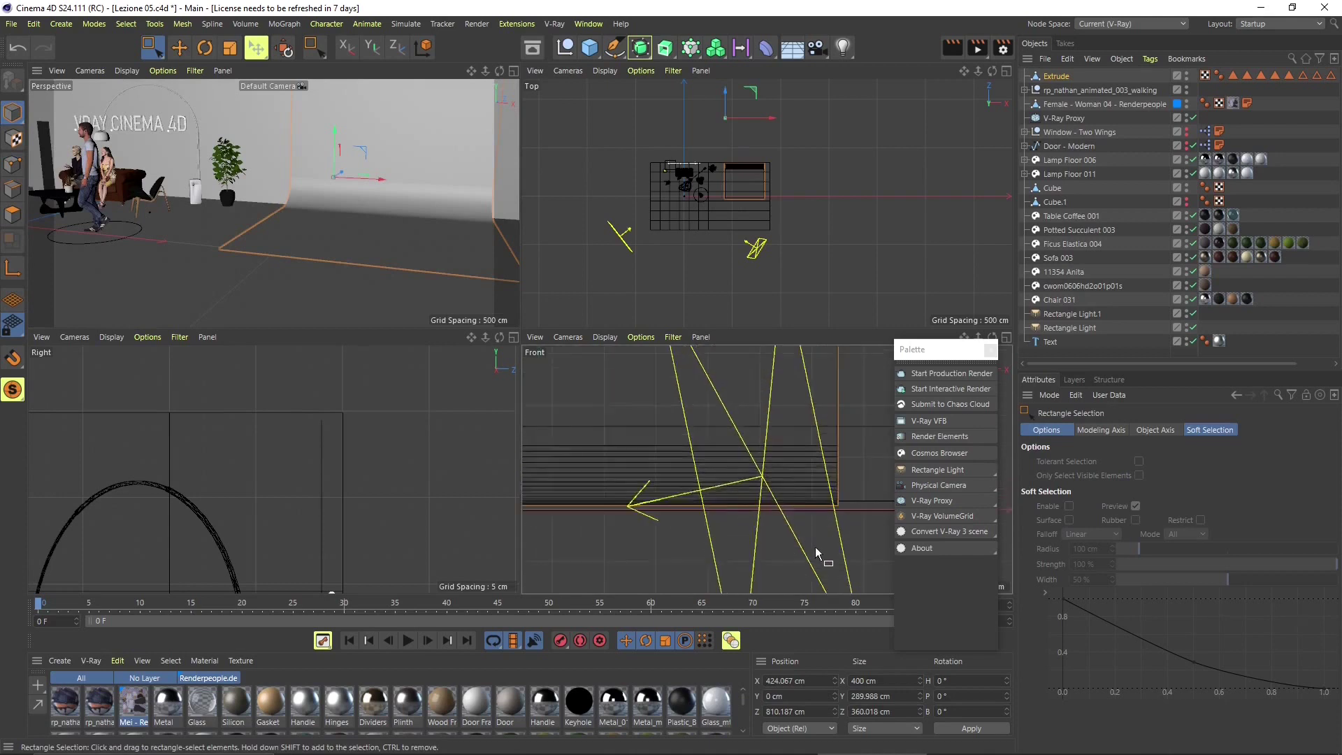
left_click(179, 47)
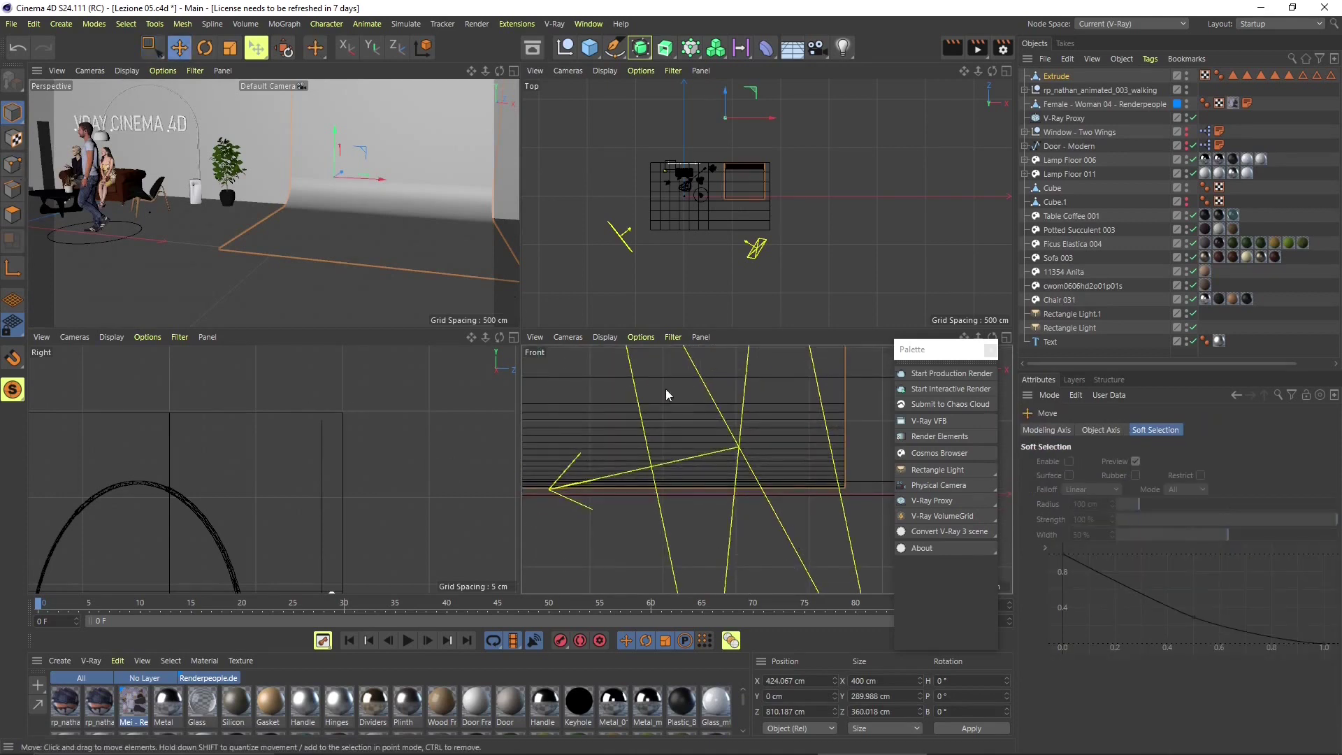
scroll(815, 505, "down", 3)
scroll(819, 526, "down", 2)
scroll(597, 530, "up", 5)
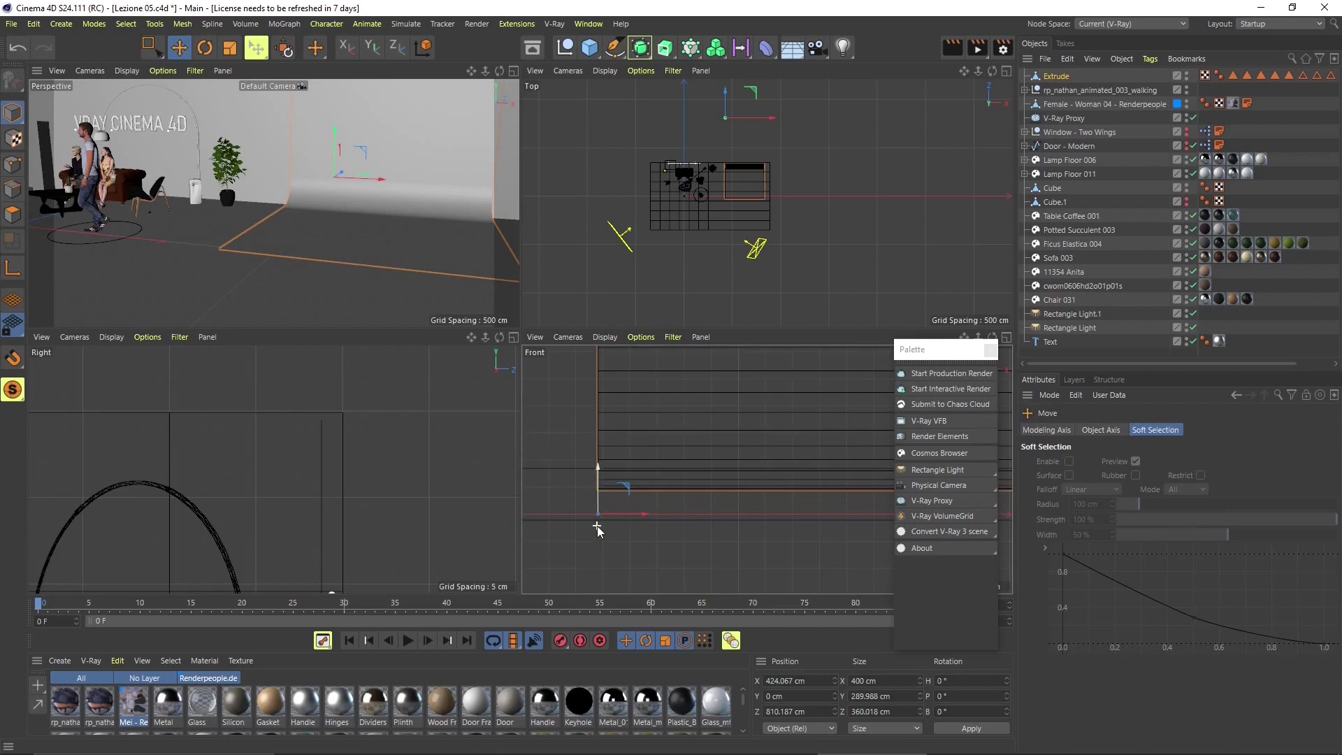
mouse_move(601, 496)
left_mouse_down()
mouse_move(607, 528)
mouse_move(607, 515)
left_mouse_up()
scroll(131, 255, "up", 5)
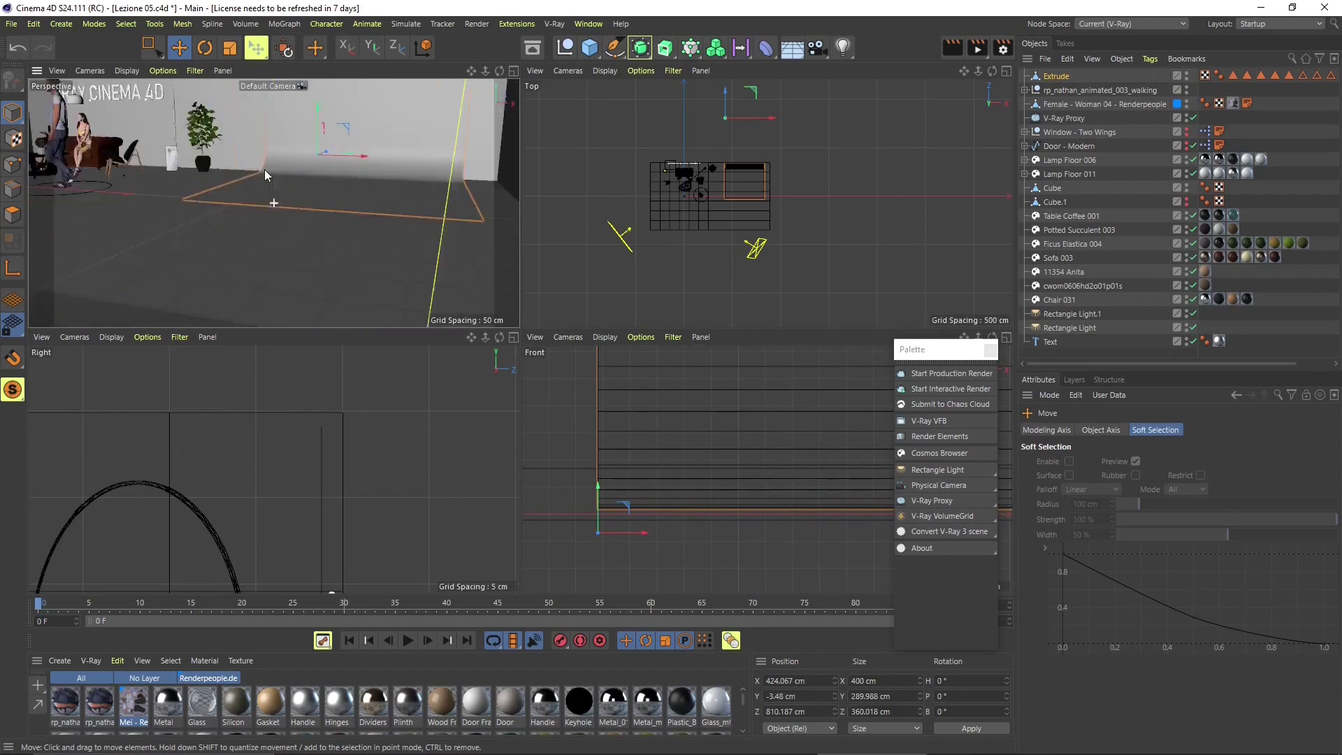
scroll(331, 224, "down", 5)
mouse_move(337, 221)
left_mouse_down("alt")
mouse_move(351, 233)
mouse_move(354, 215)
mouse_move(343, 233)
left_mouse_up("alt")
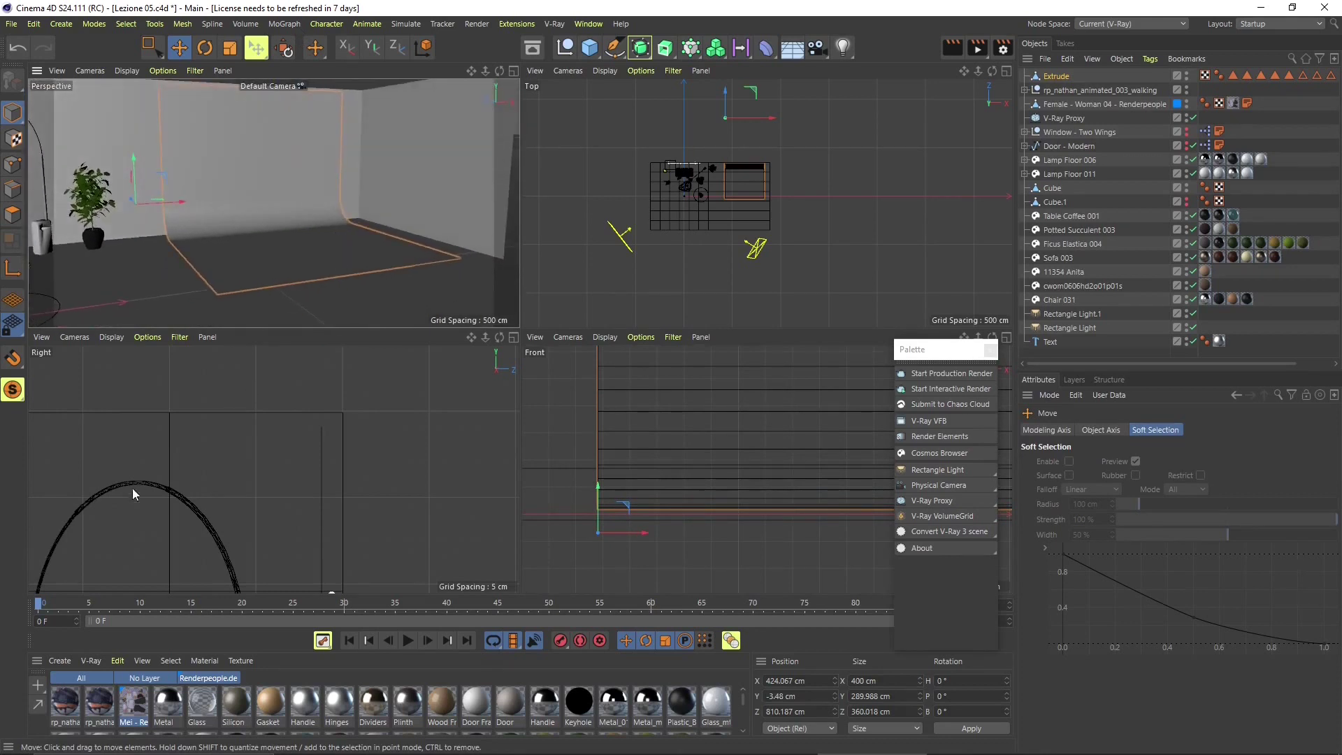
- Create a new V-Ray material, apply it to the curved backdrop, and widen the backdrop to about 435 cm
left_click(60, 662)
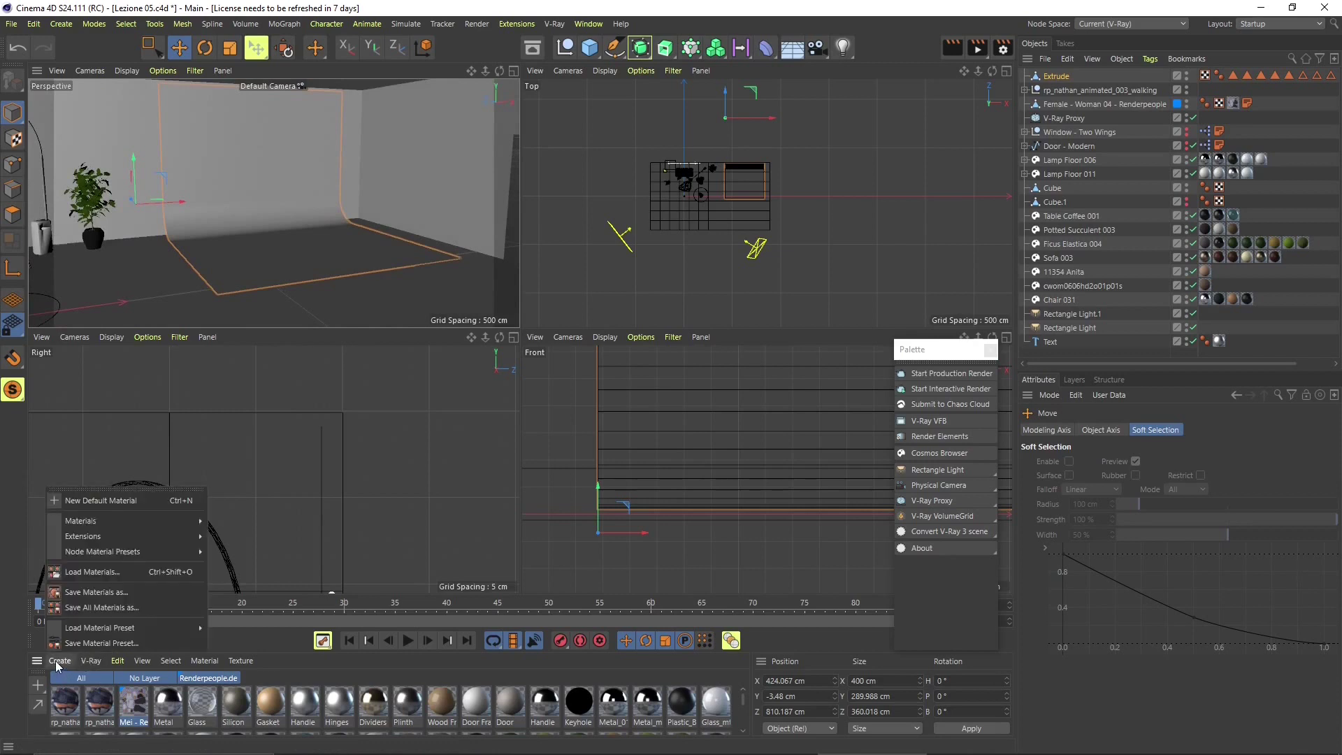
mouse_move(91, 662)
left_click(126, 505)
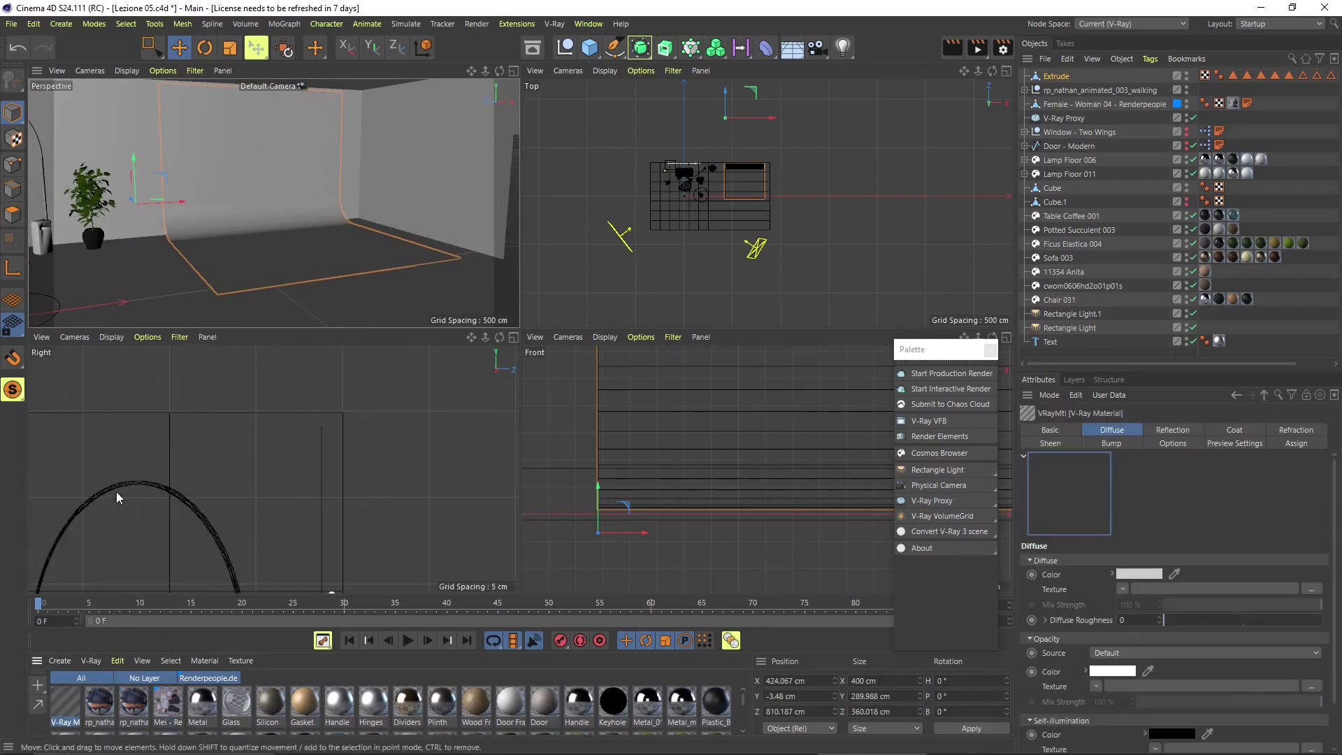
left_click_drag(69, 708, 278, 182)
key("o")
key("0")
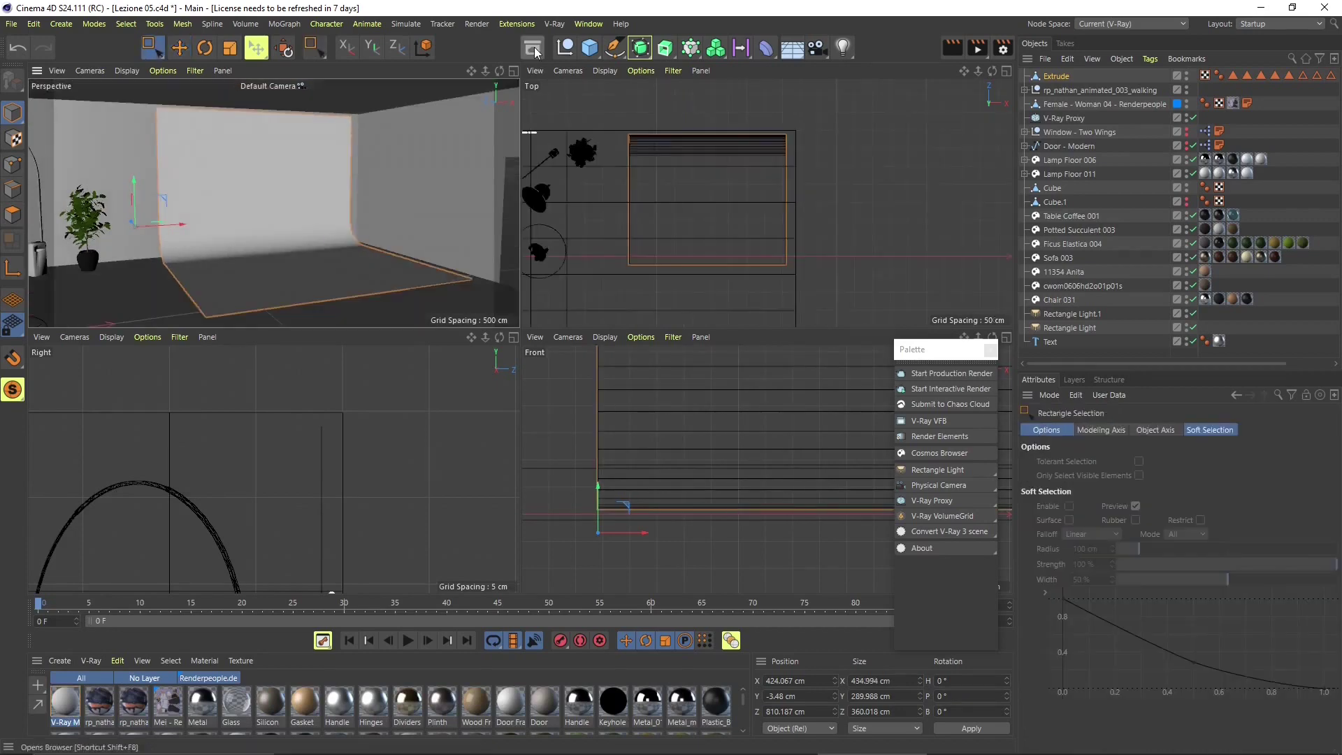
- Open the Asset Browser with an empty search and examine each Humans category, from 3D People - For Animation to Cutout
left_click(523, 56)
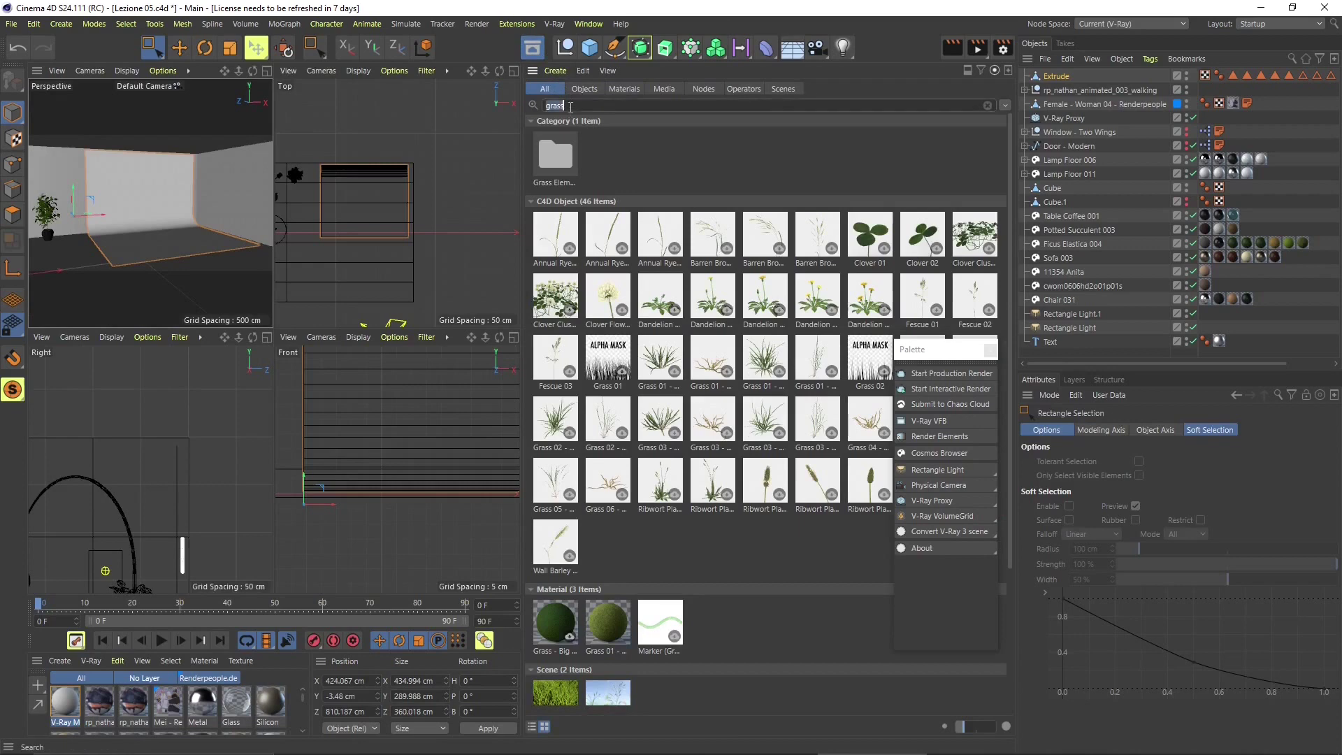
key("BackSpace")
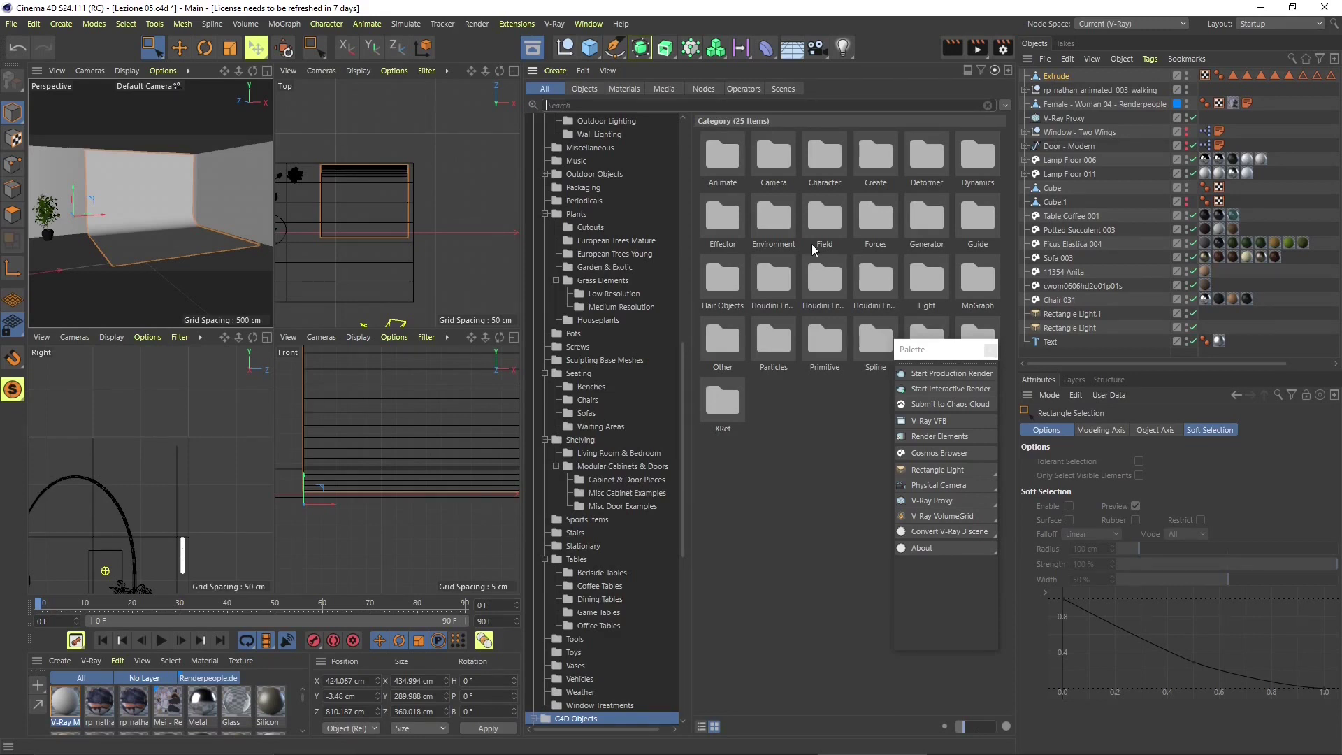
left_click_drag(953, 349, 1081, 324)
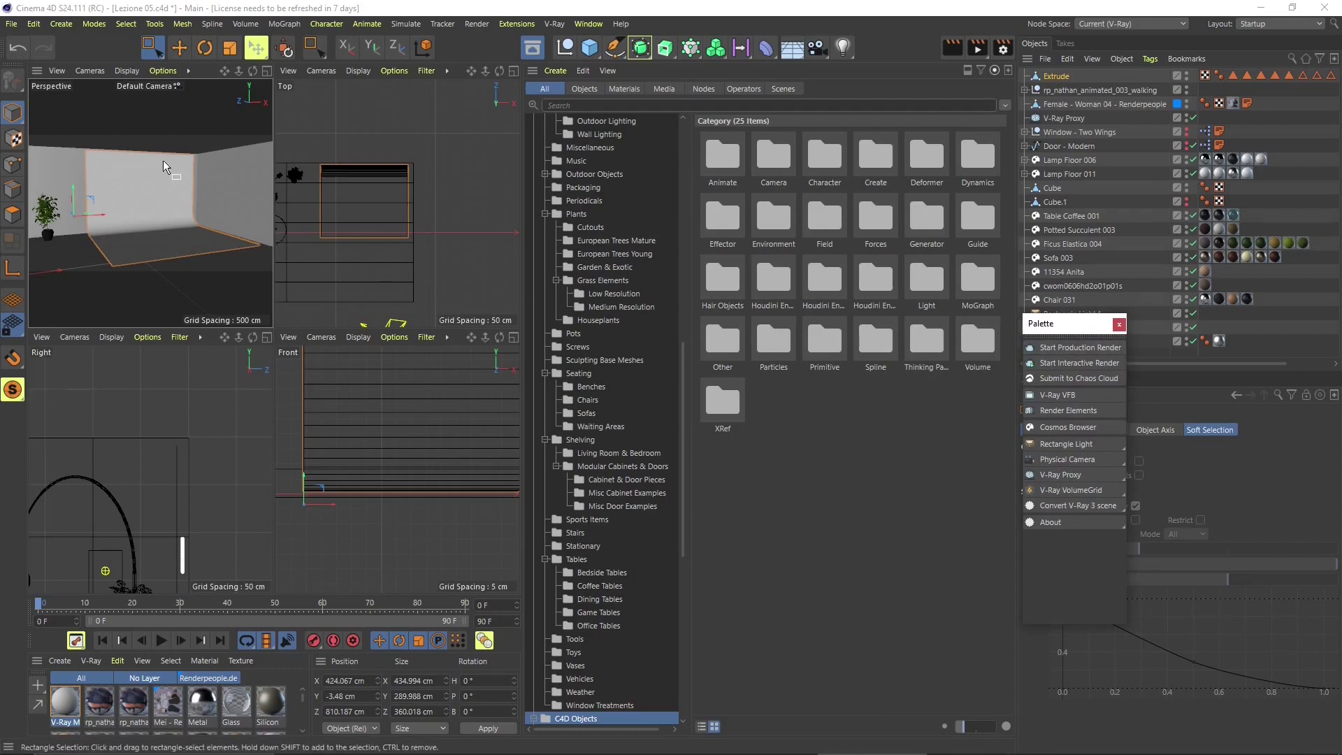
scroll(156, 215, "up", 3)
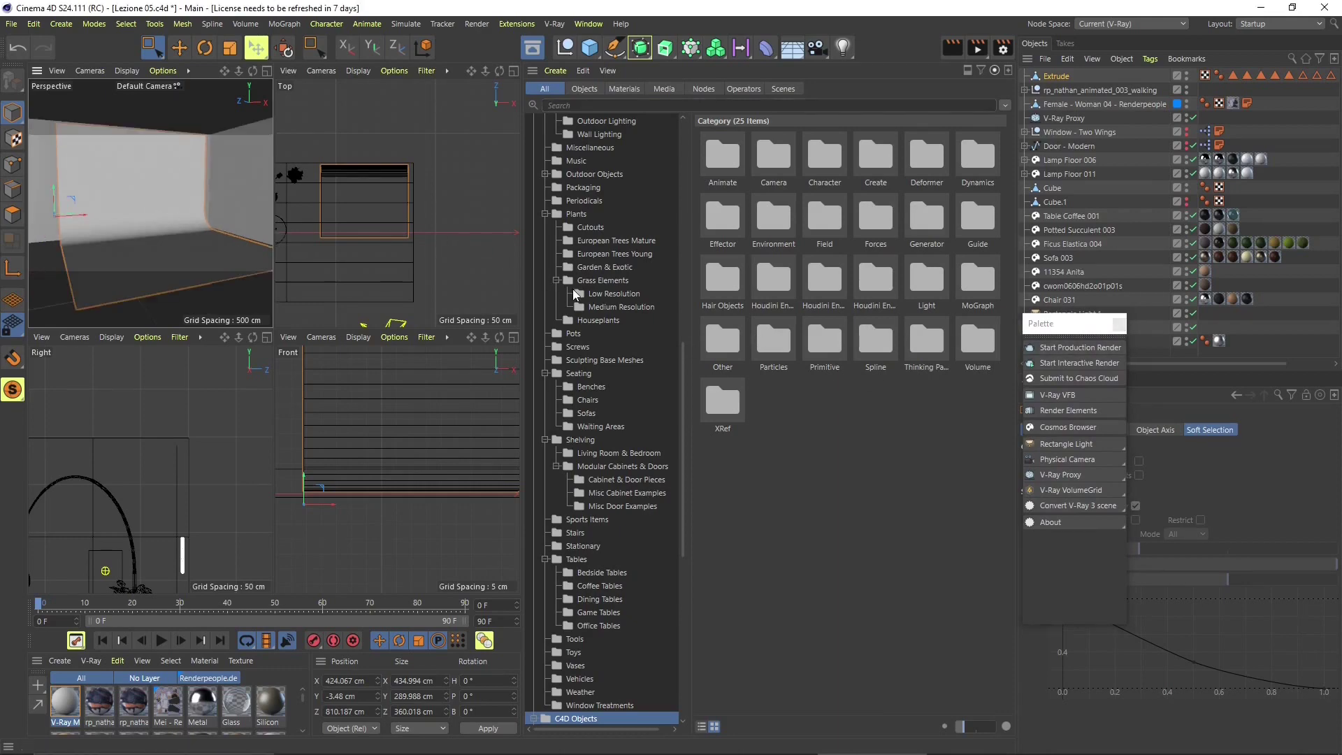
scroll(573, 288, "up", 10)
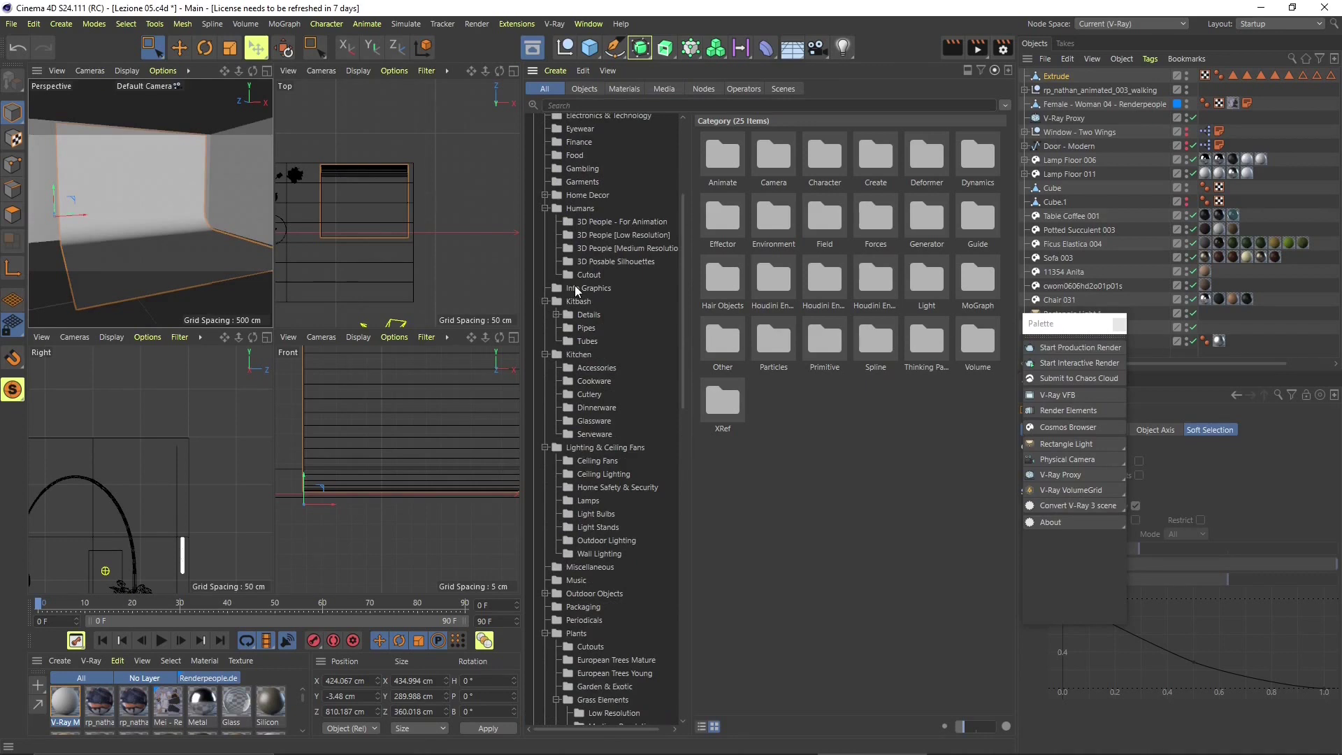
left_click(580, 208)
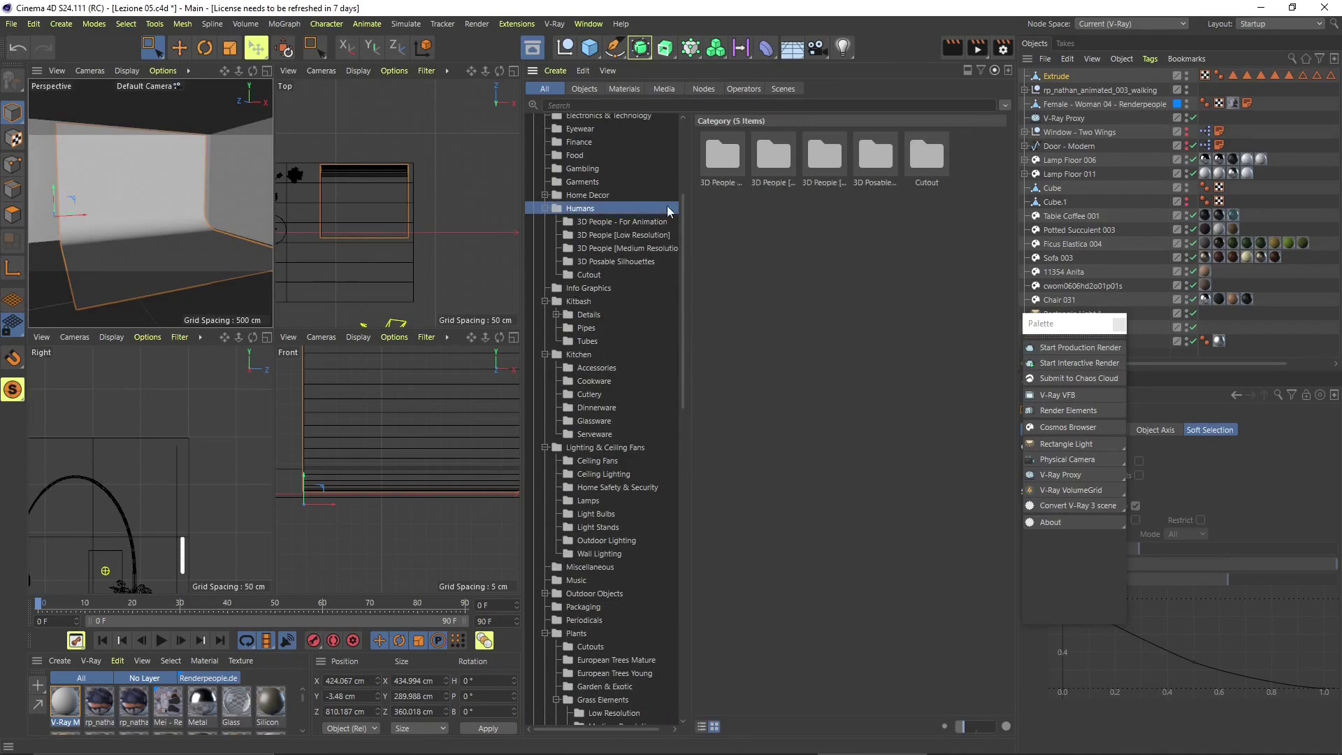
left_click(605, 223)
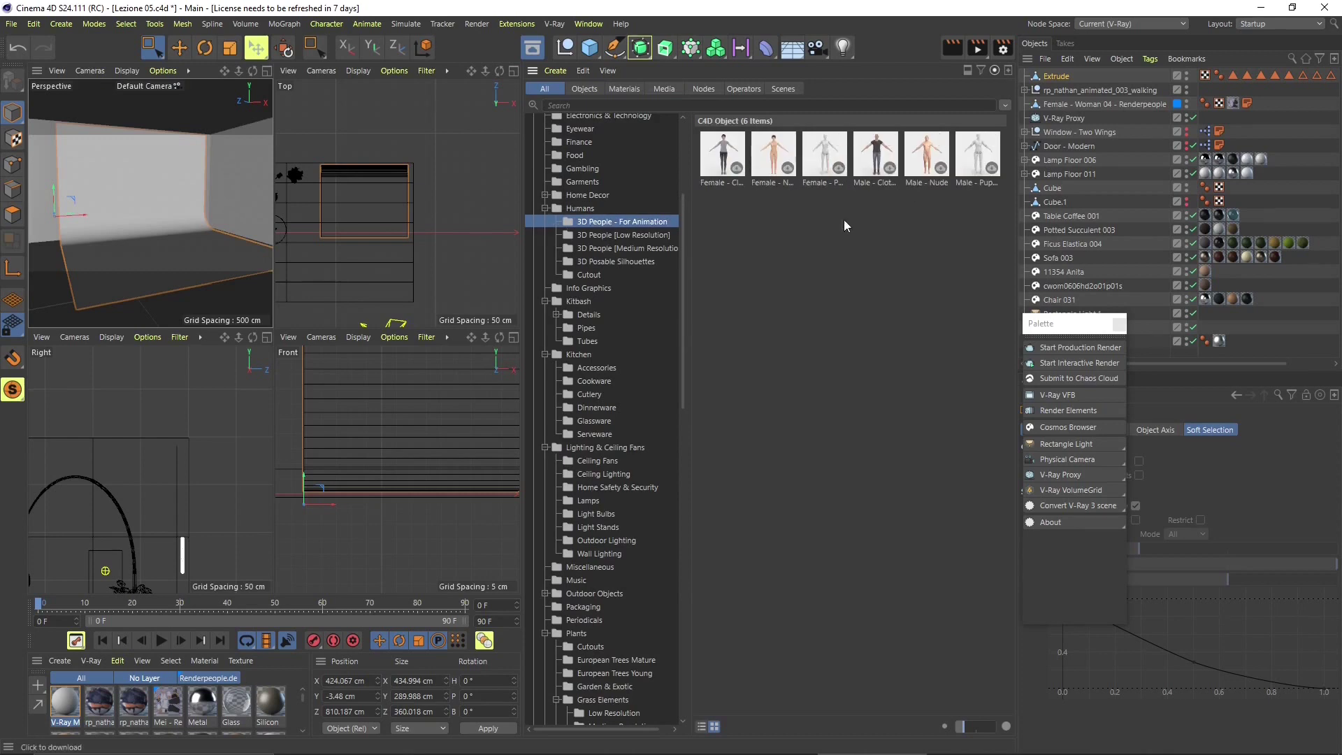
left_click(638, 236)
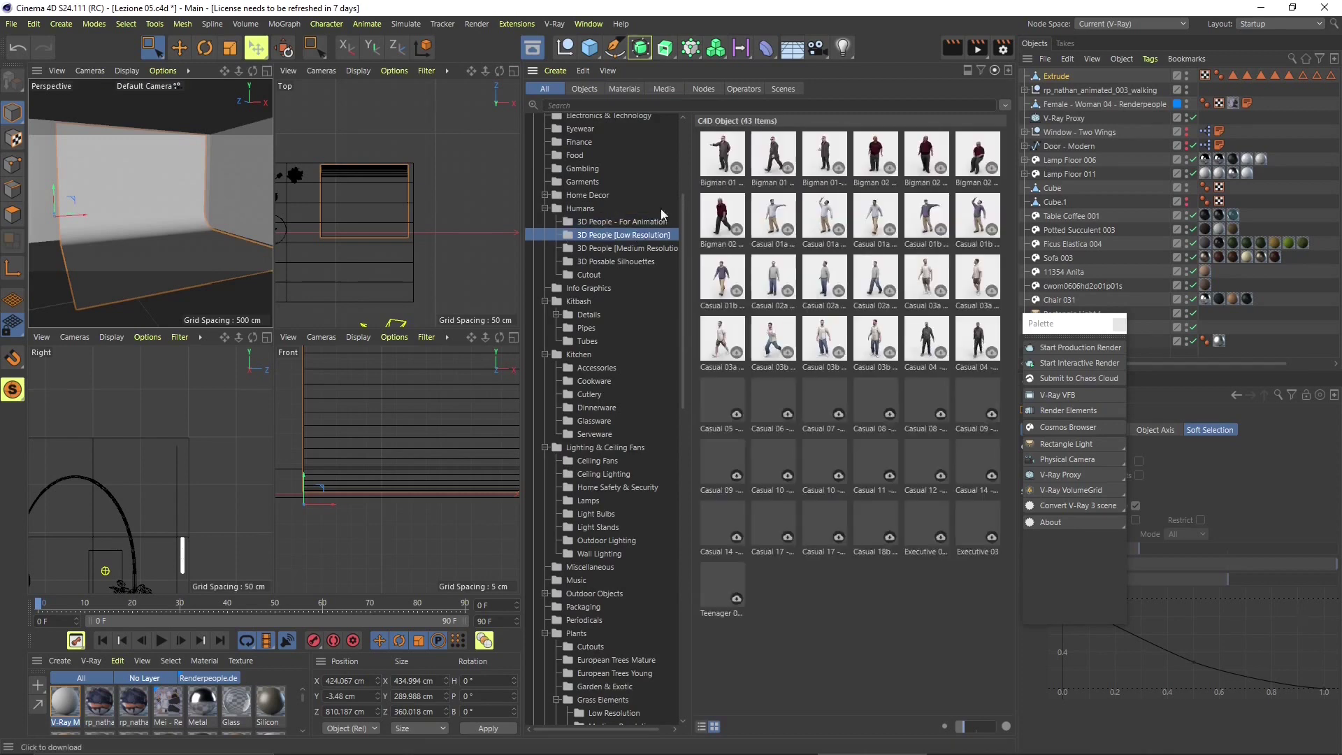
left_click(616, 250)
left_click(610, 264)
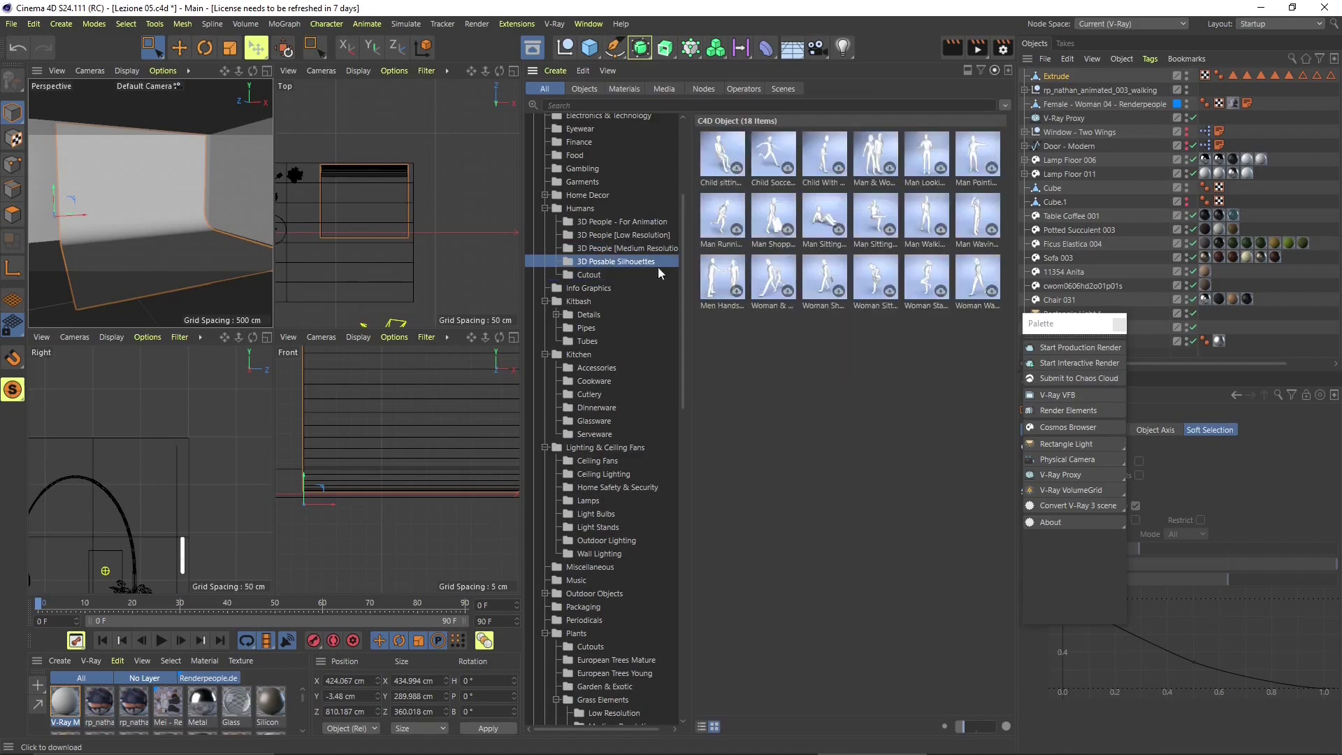
left_click(588, 277)
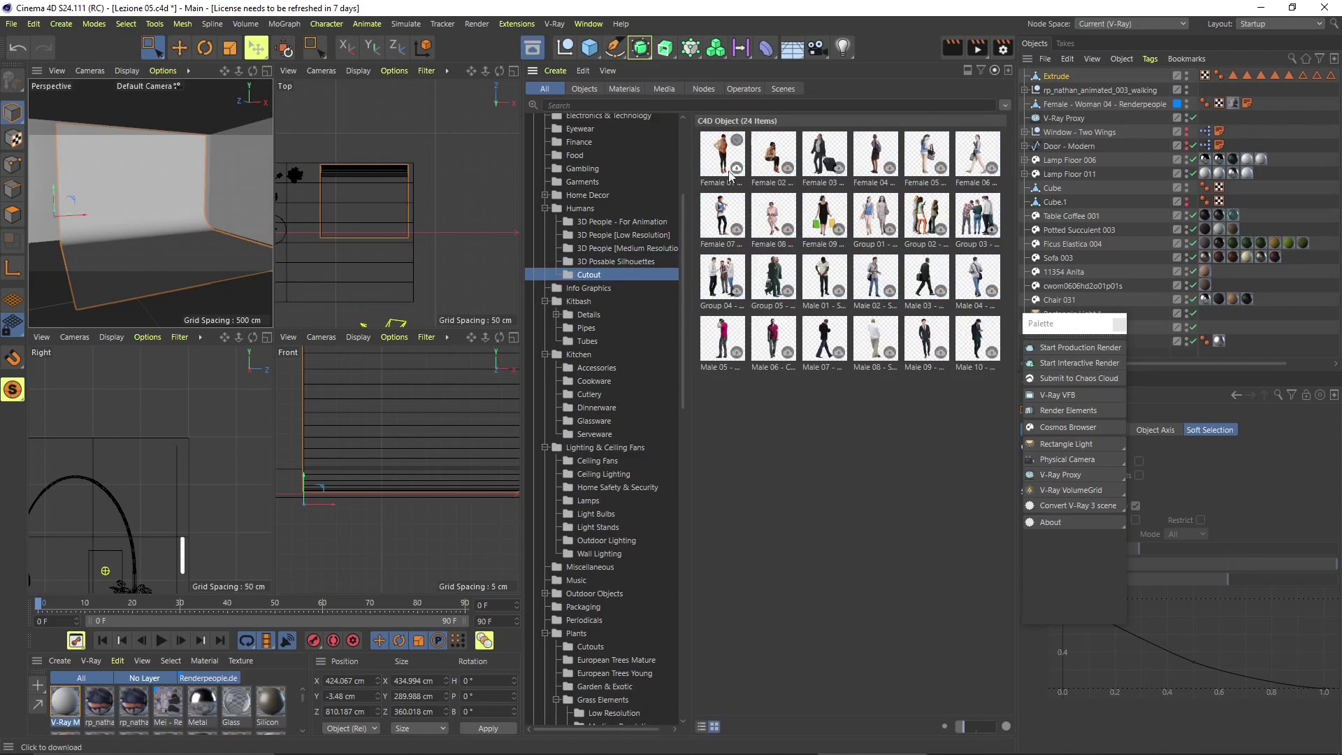
- Examine the Electronics & Technology objects in the asset library and select the digital camera
scroll(584, 306, "up", 5)
left_click(584, 320)
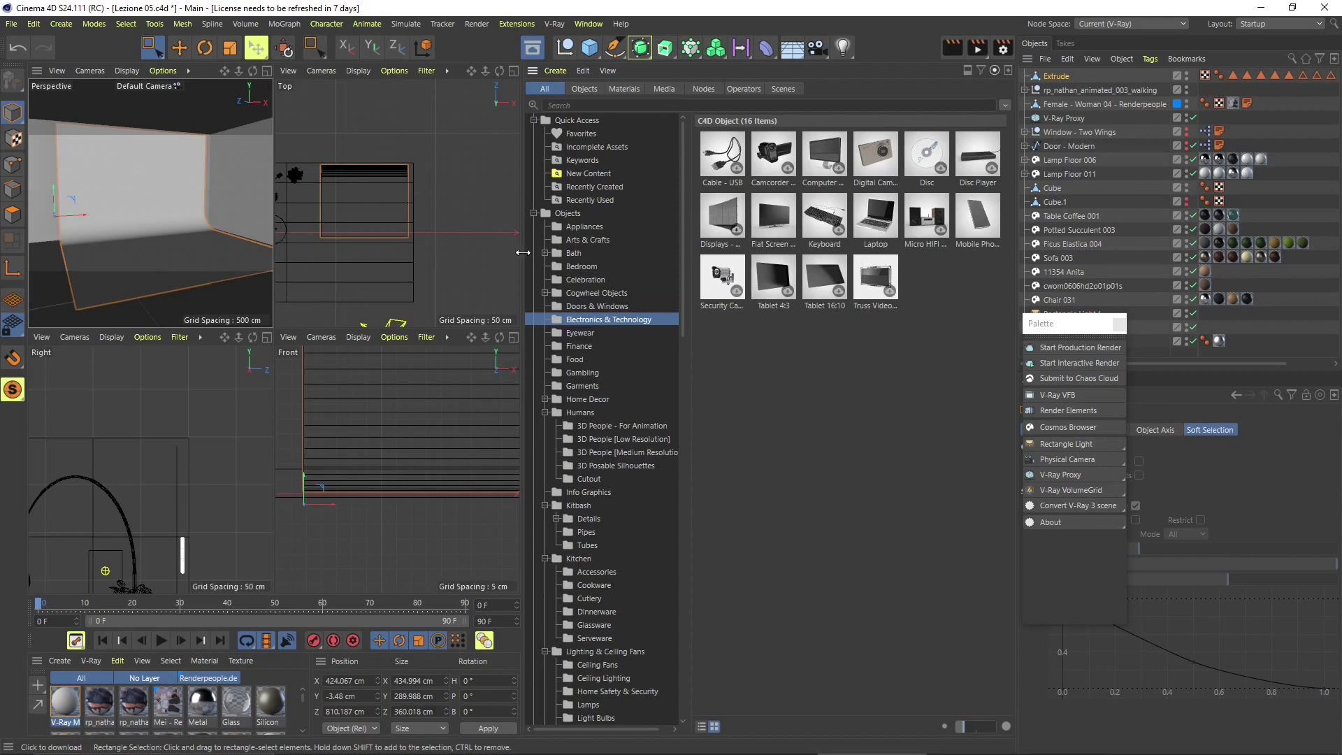
left_click(879, 163)
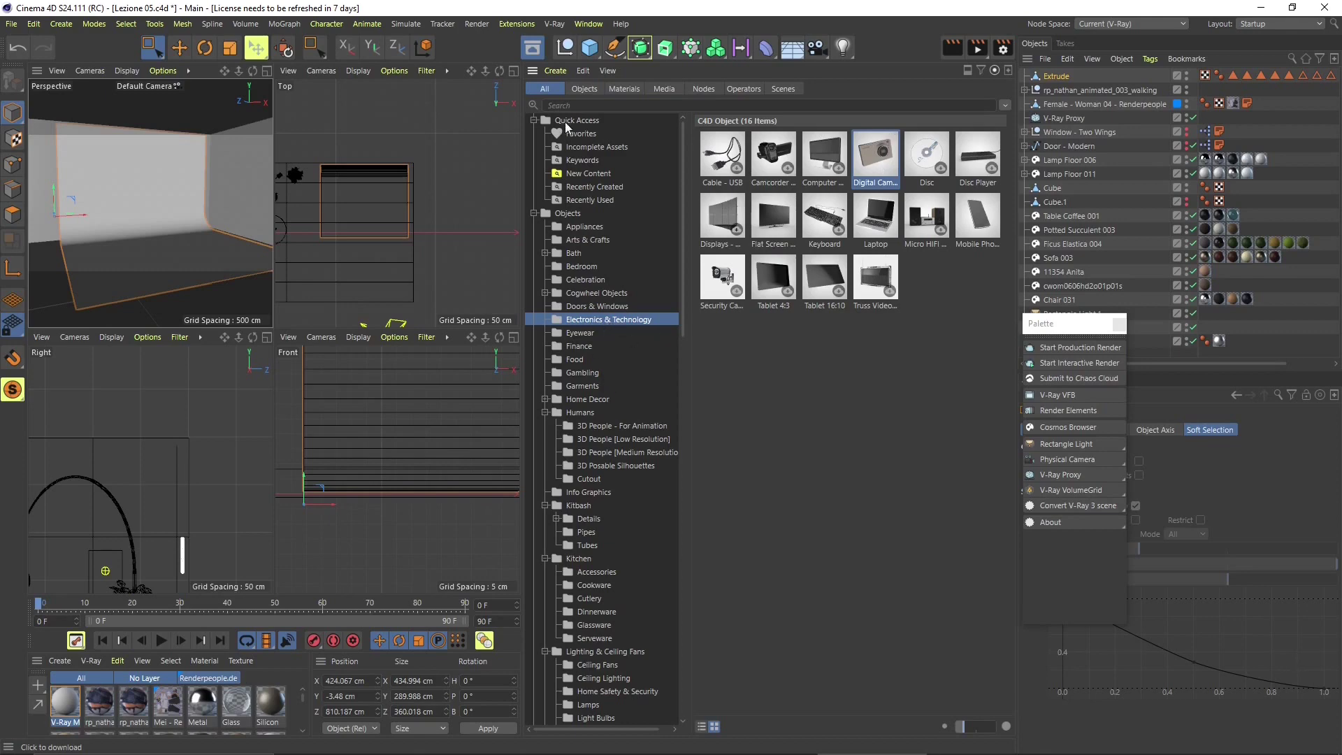
- Search the asset library for packaging objects, and clear the search
type("packagin")
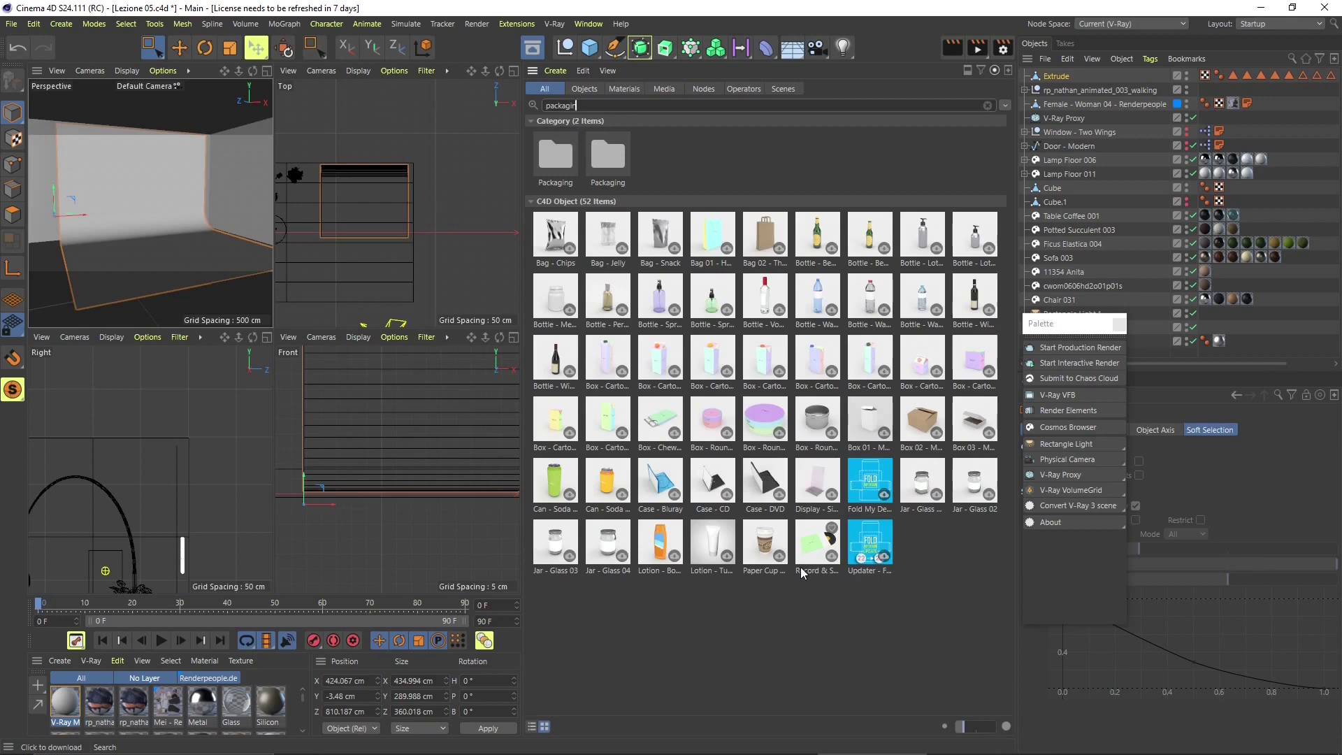
key("BackSpace")
key("BackSpace")
key("BackSpace")
key("BackSpace")
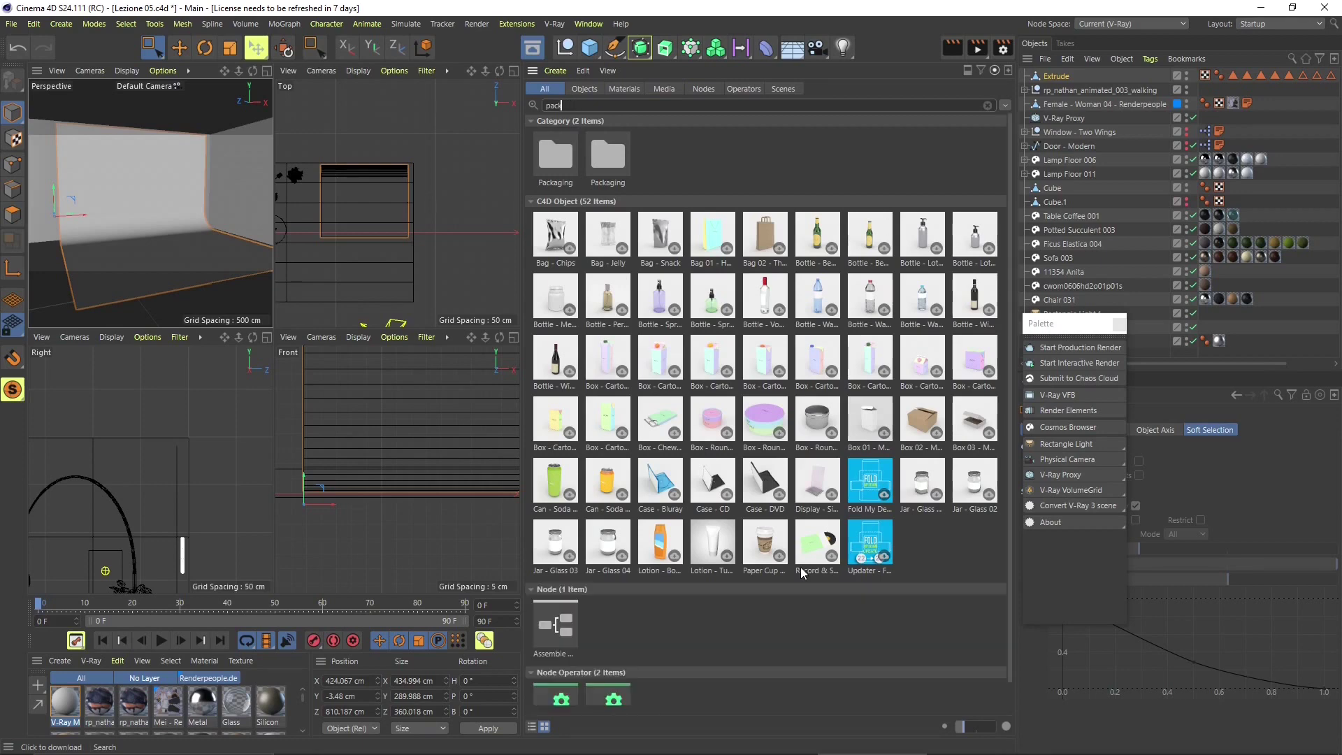
key("BackSpace")
key("BackSpace")
key("BackSpace")
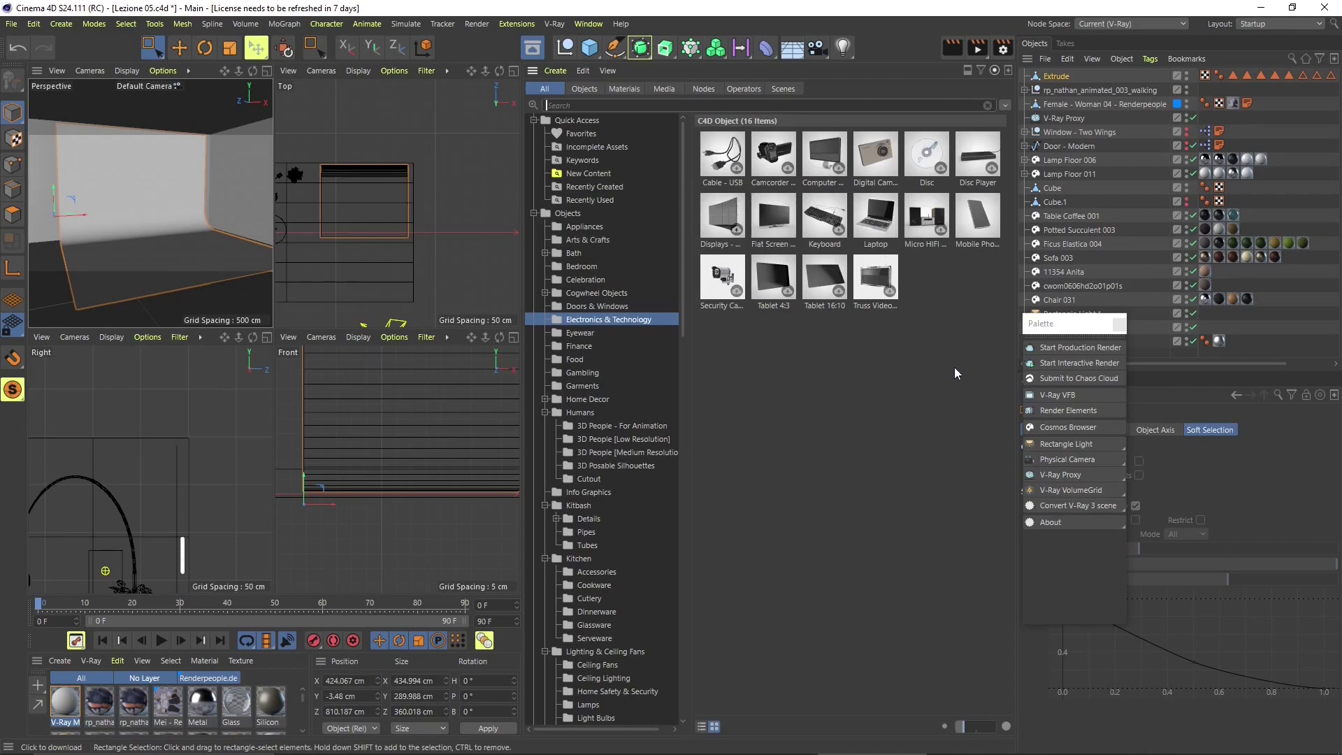
- Examine further object categories, including Cogwheel Objects, Arts & Crafts, Bath faucets, Bedroom and 3D Posable Silhouettes
left_click(583, 373)
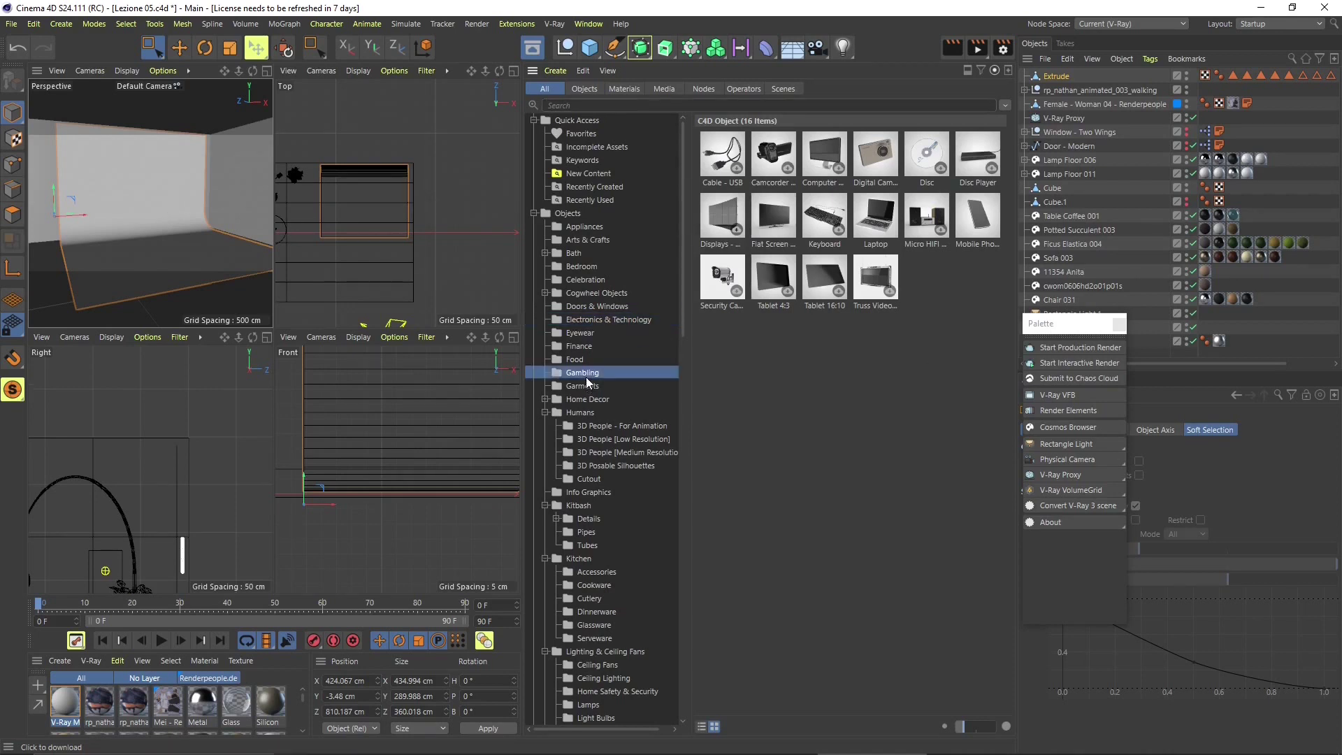
left_click(594, 266)
left_click(573, 293)
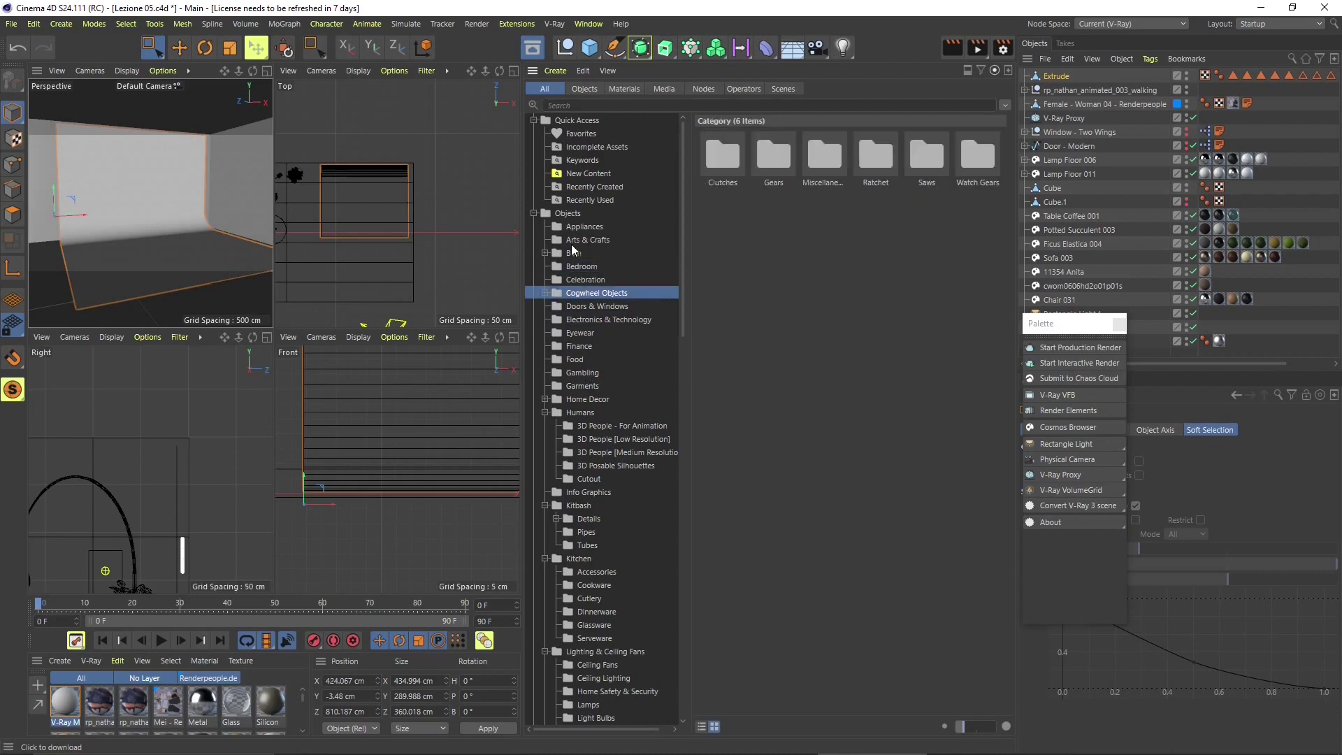
left_click(573, 253)
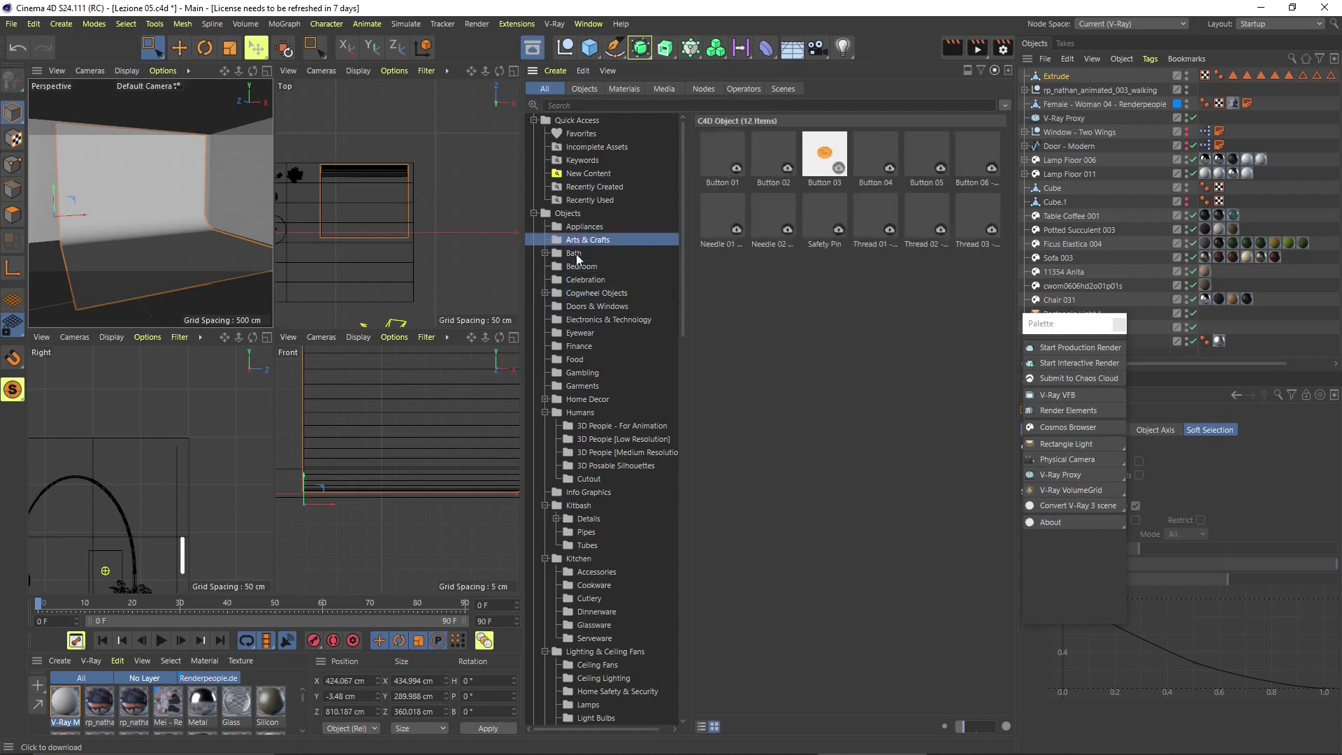
left_click(547, 254)
left_click(601, 266)
left_click(590, 306)
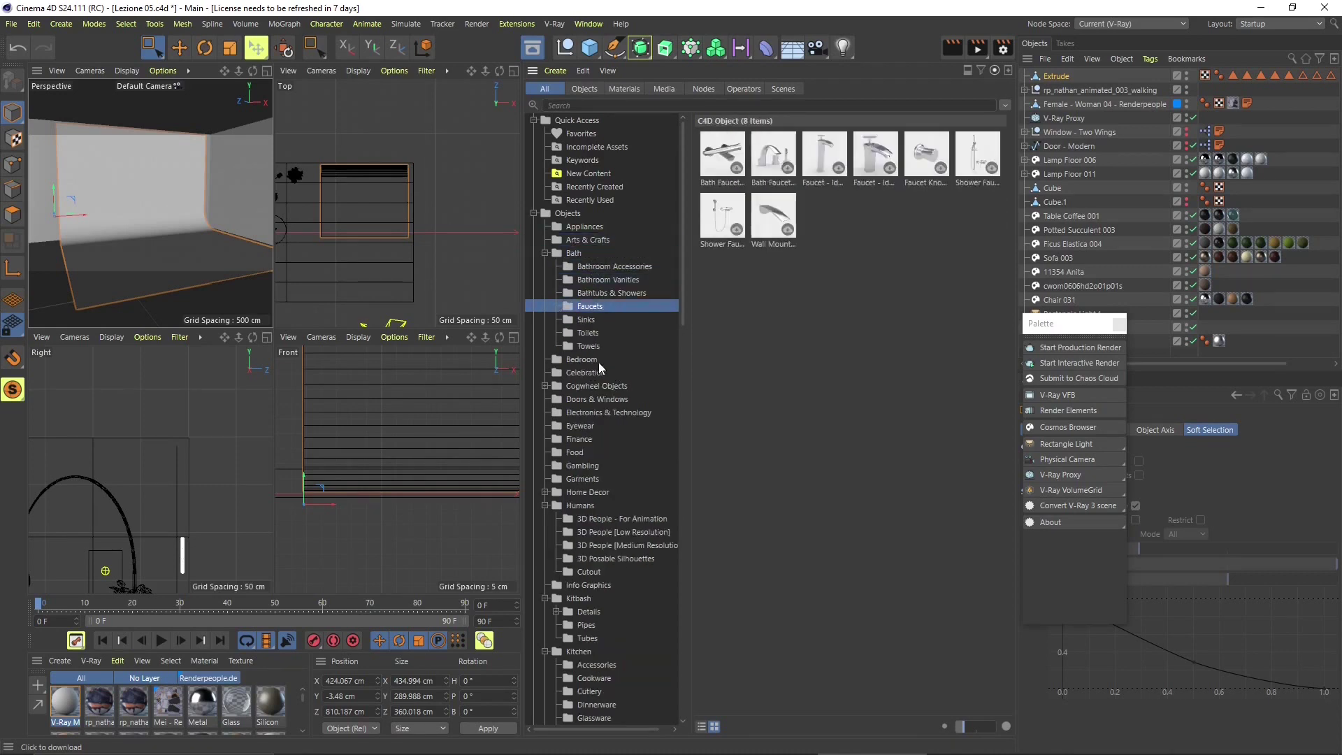
left_click(599, 360)
scroll(614, 428, "down", 4)
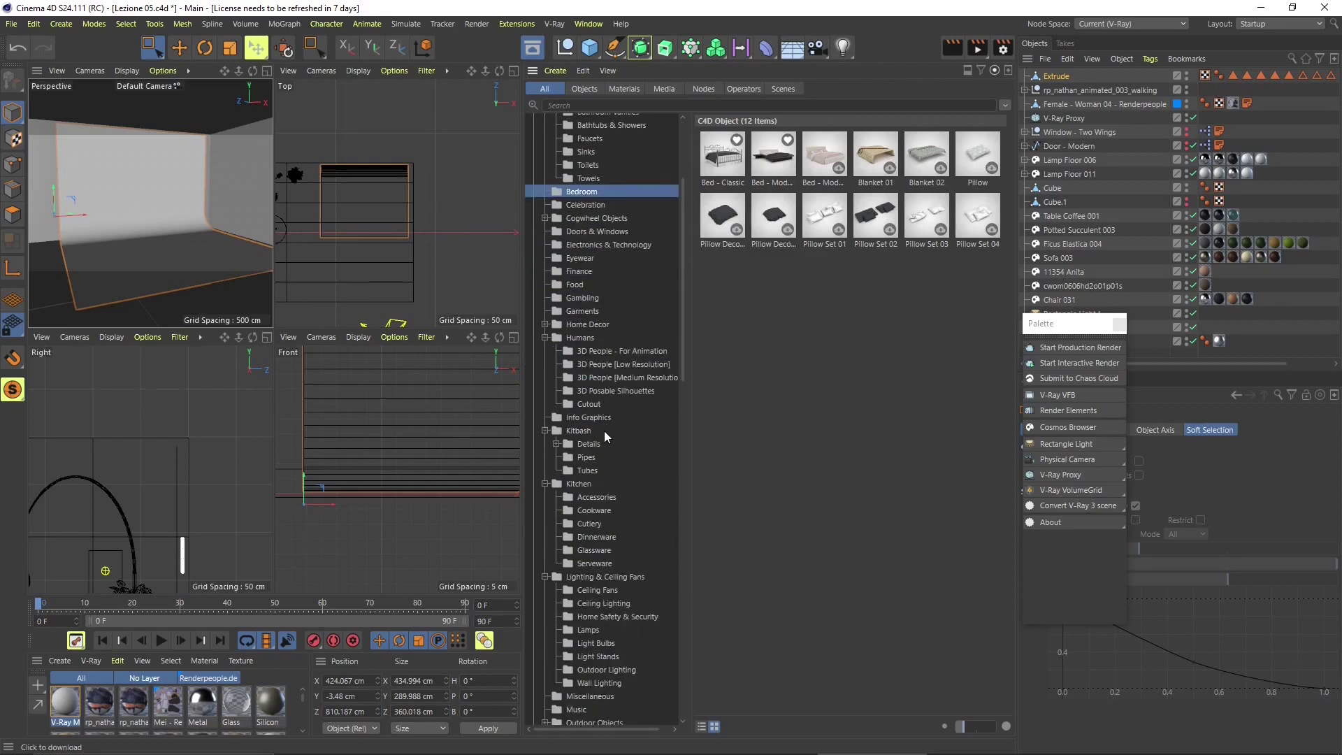
left_click(595, 388)
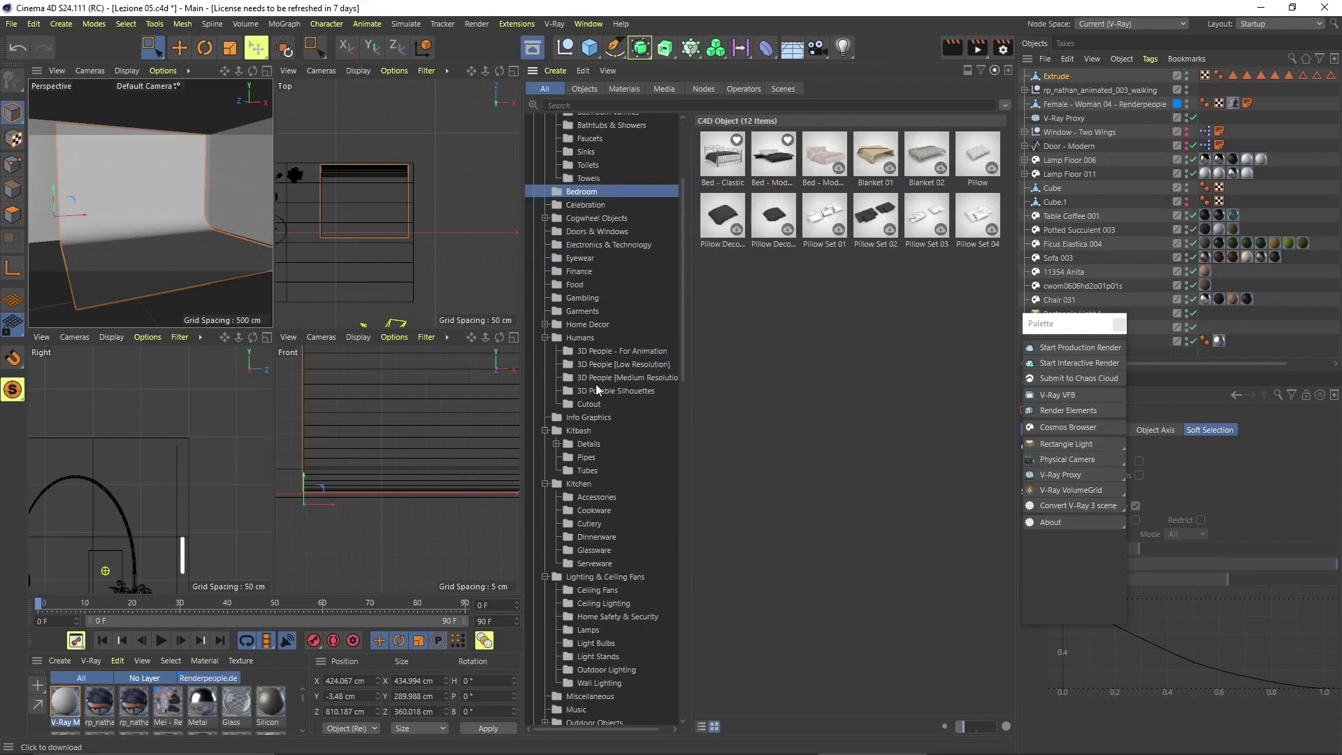
- Switch from the Asset Browser to the Chaos Cosmos Browser and examine all People models, including those not yet downloaded
left_click(1068, 427)
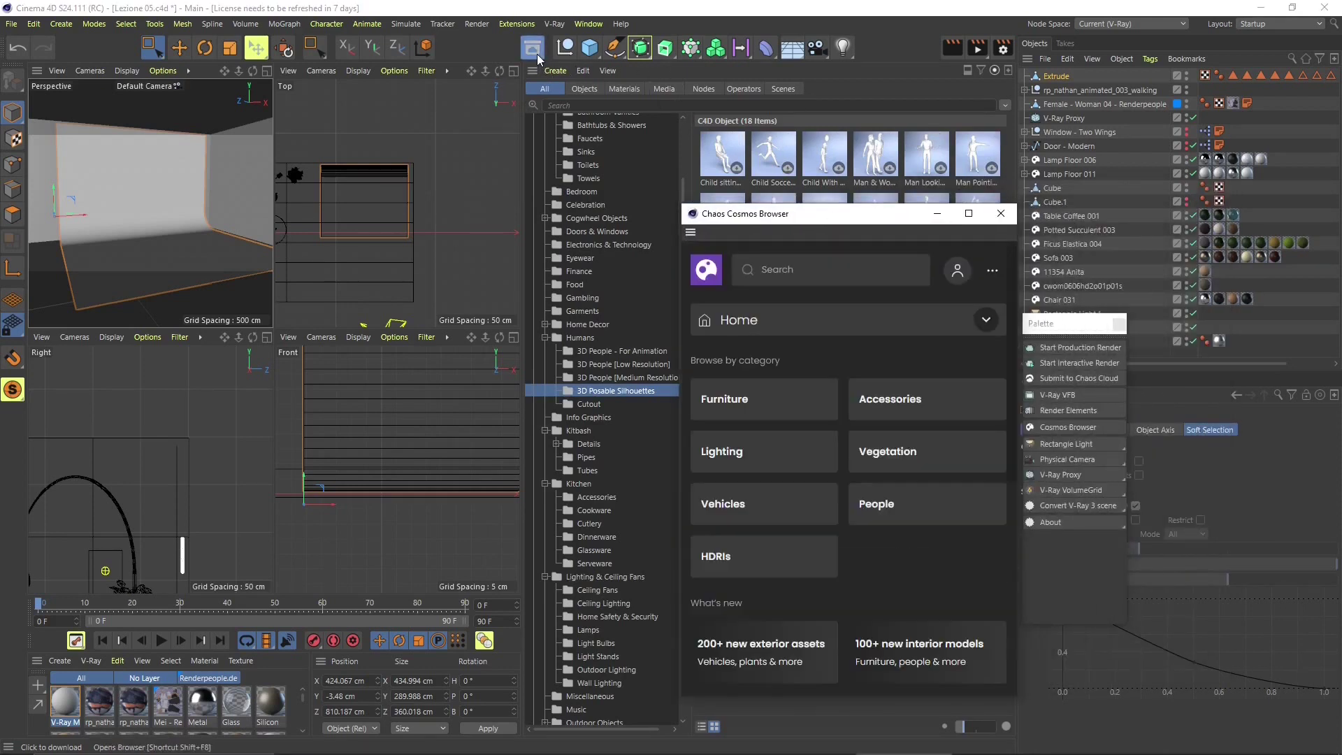
left_click(536, 50)
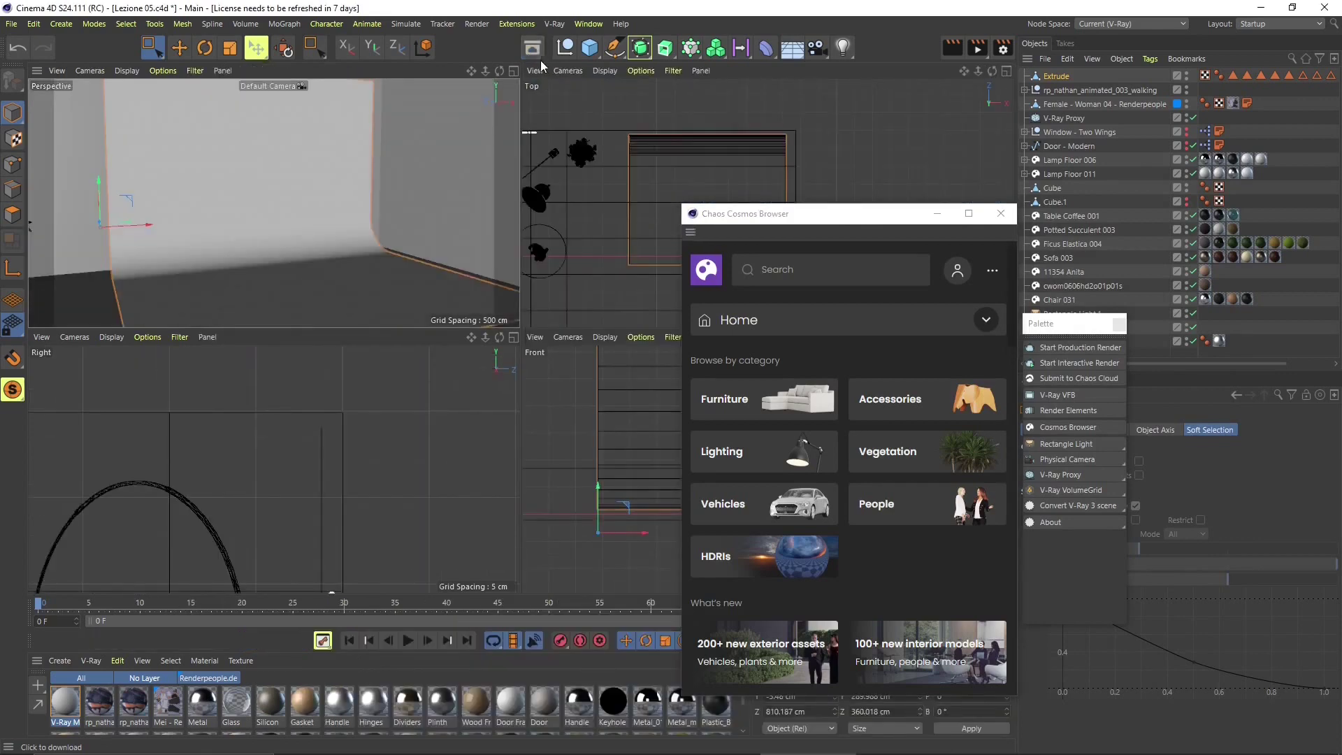
left_click_drag(828, 219, 827, 123)
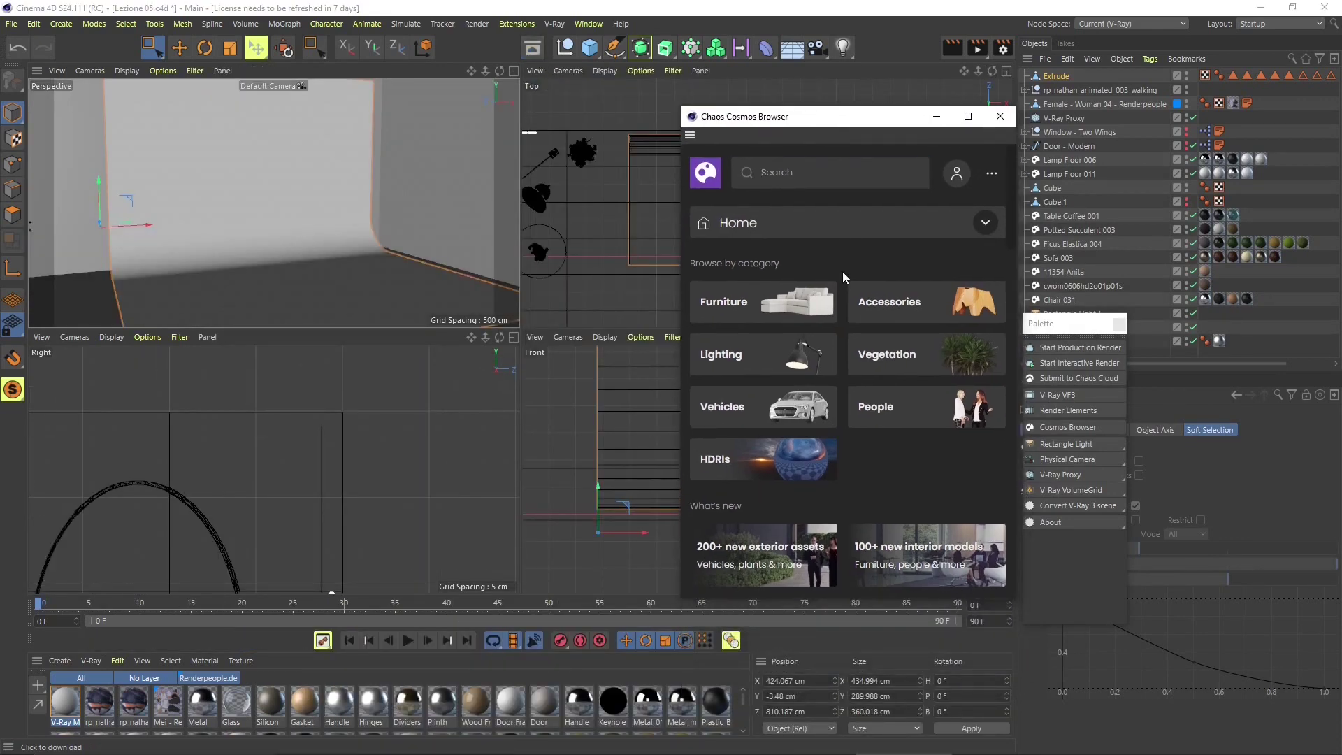
left_click(916, 409)
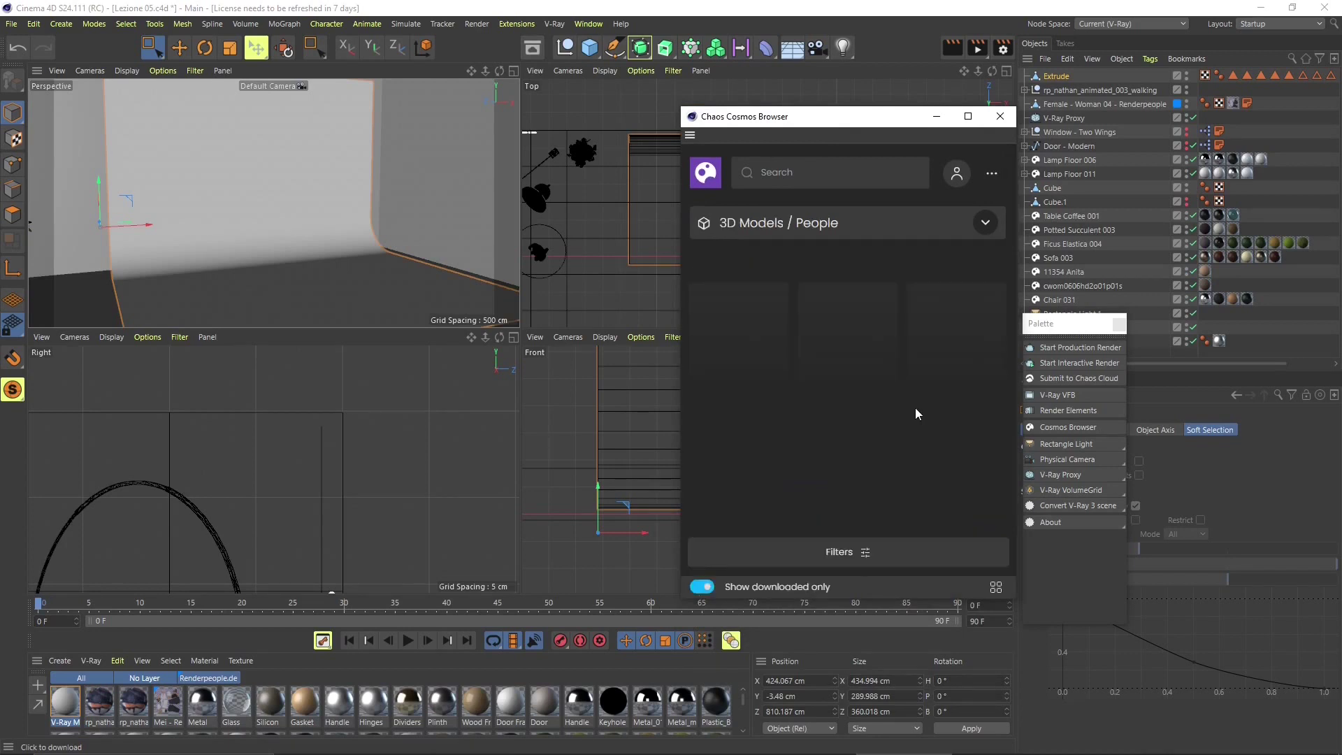
left_click(702, 587)
scroll(850, 343, "down", 4)
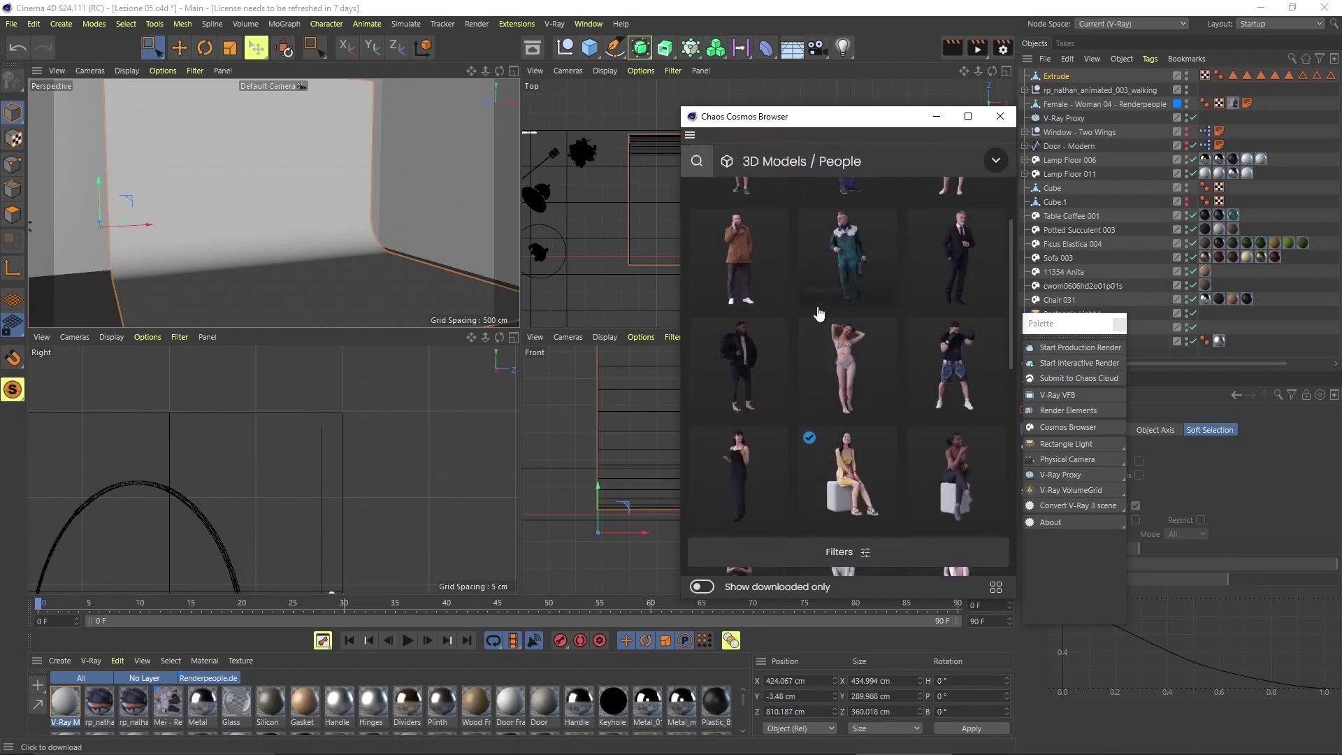
scroll(816, 314, "down", 3)
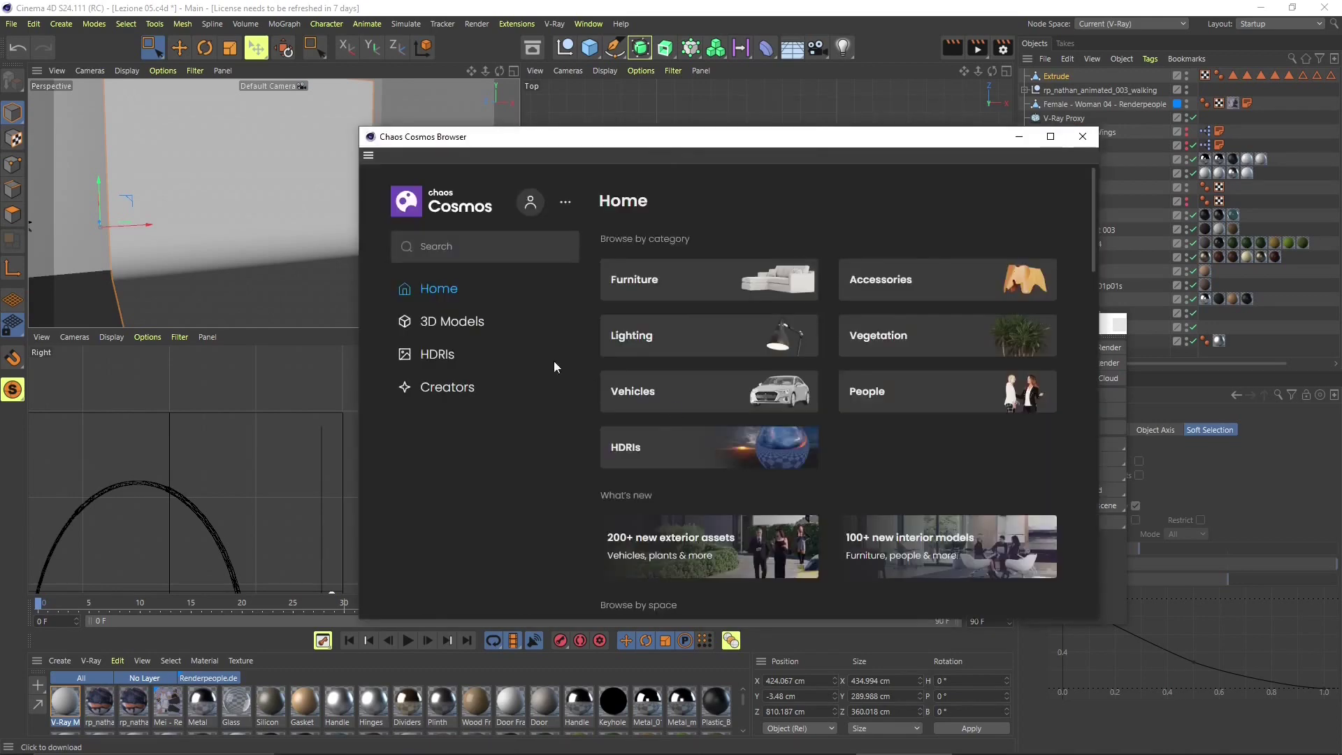
- Examine the Electronics & appliances and Tableware & food models under Accessories in the Chaos Cosmos library
left_click(453, 320)
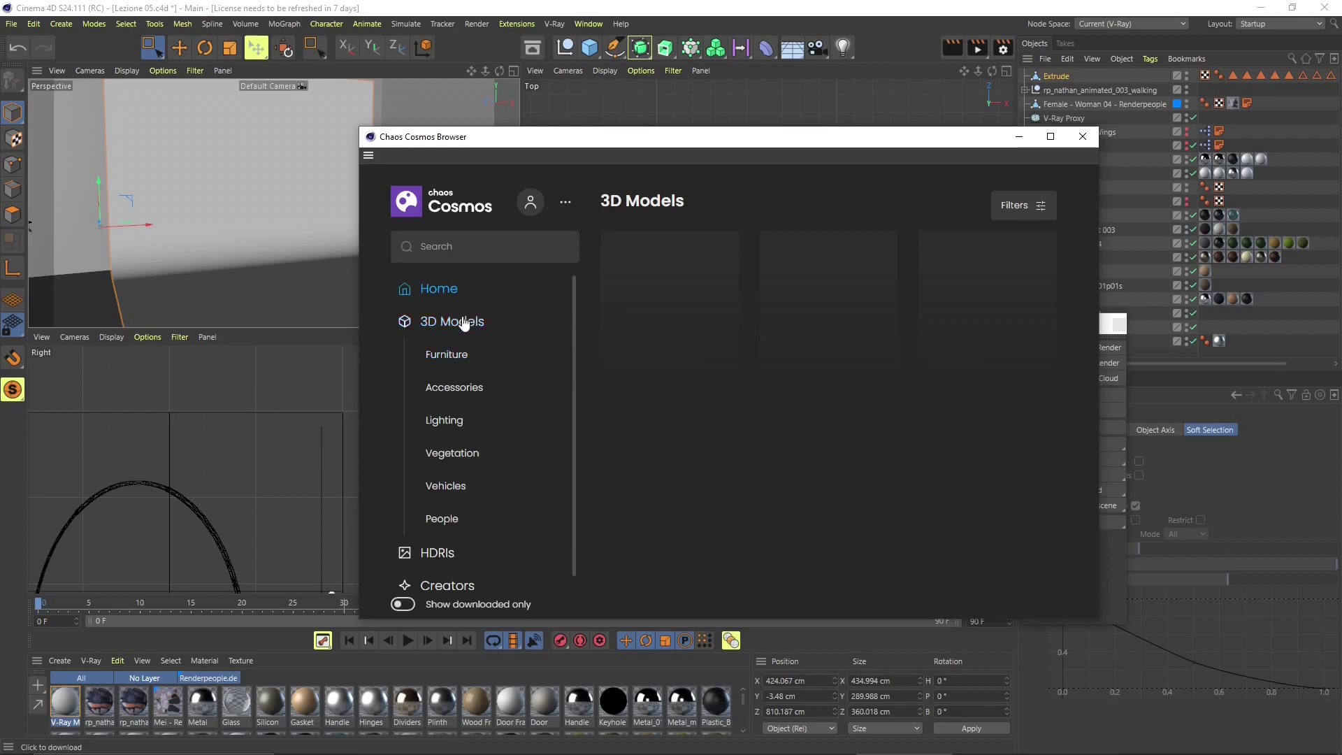
left_click(463, 389)
left_click(481, 444)
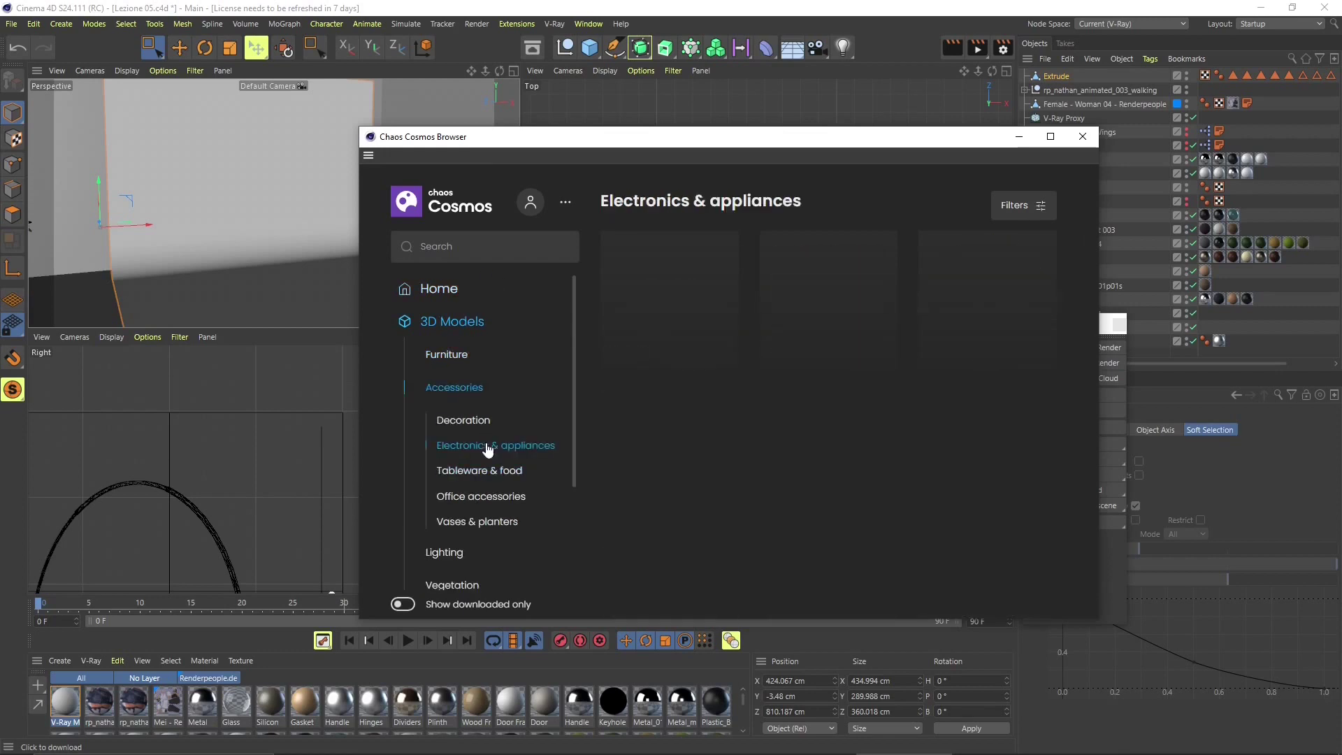
scroll(821, 341, "down", 3)
scroll(859, 363, "down", 5)
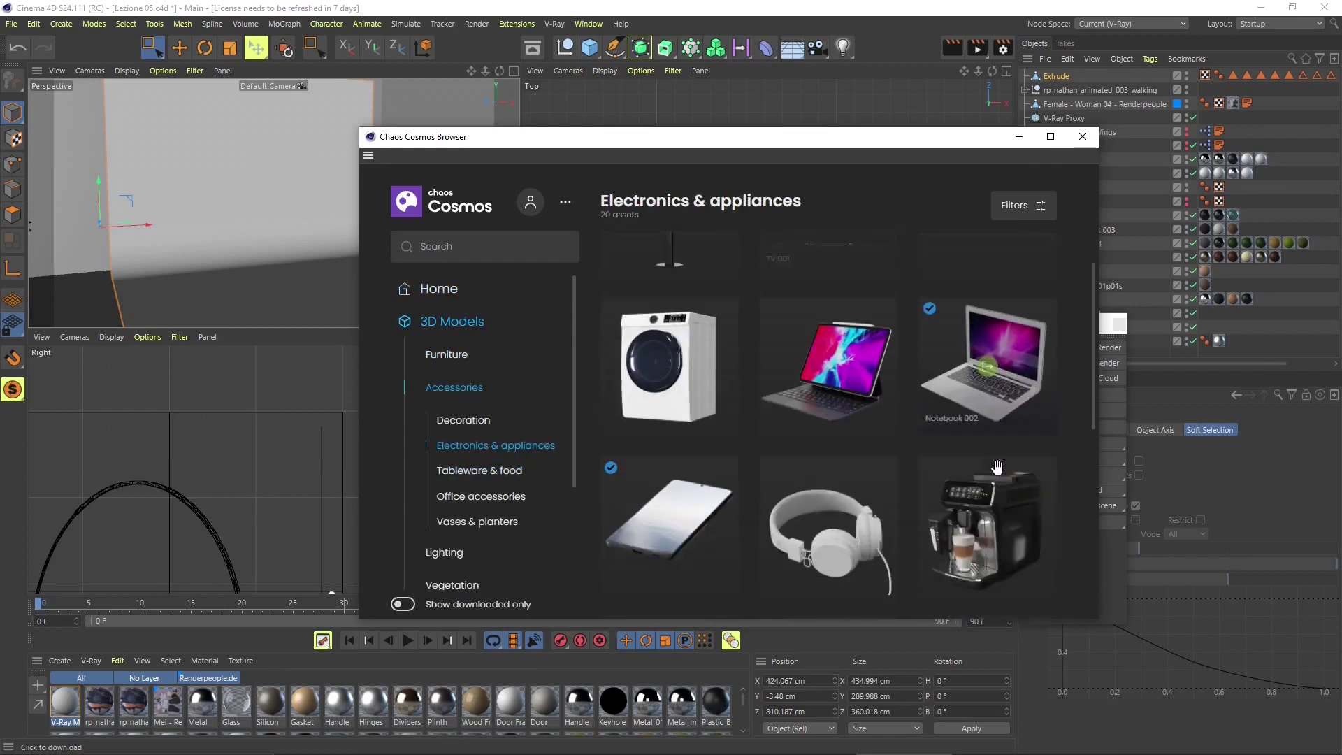
scroll(489, 462, "down", 2)
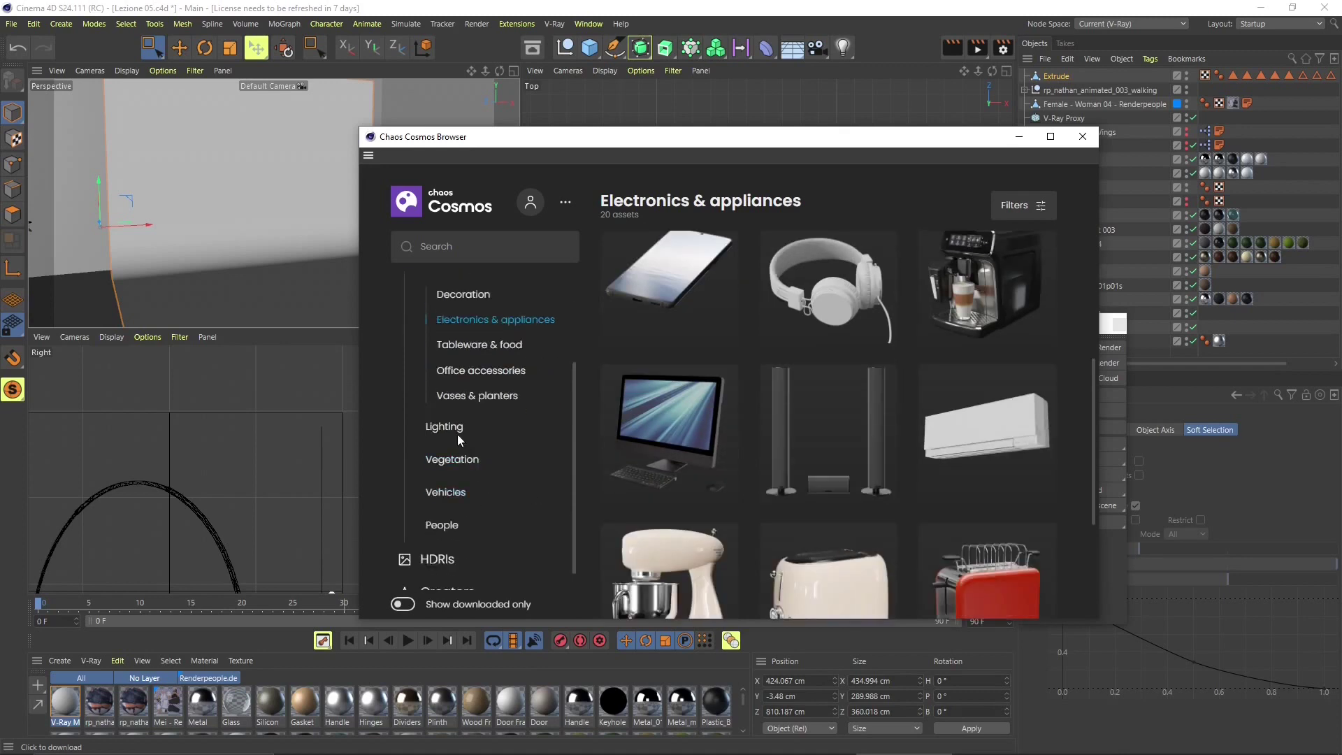
left_click(482, 371)
left_click(480, 345)
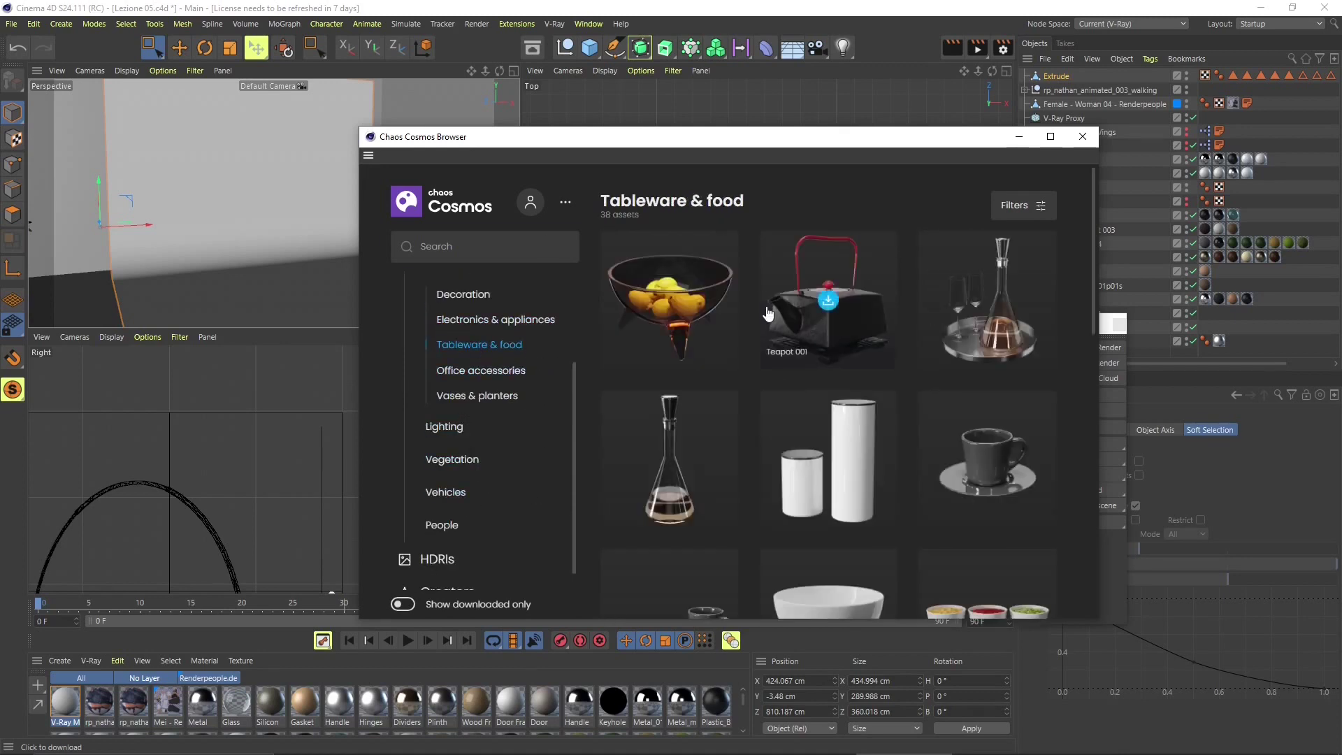
scroll(498, 346, "up", 1)
scroll(422, 366, "up", 2)
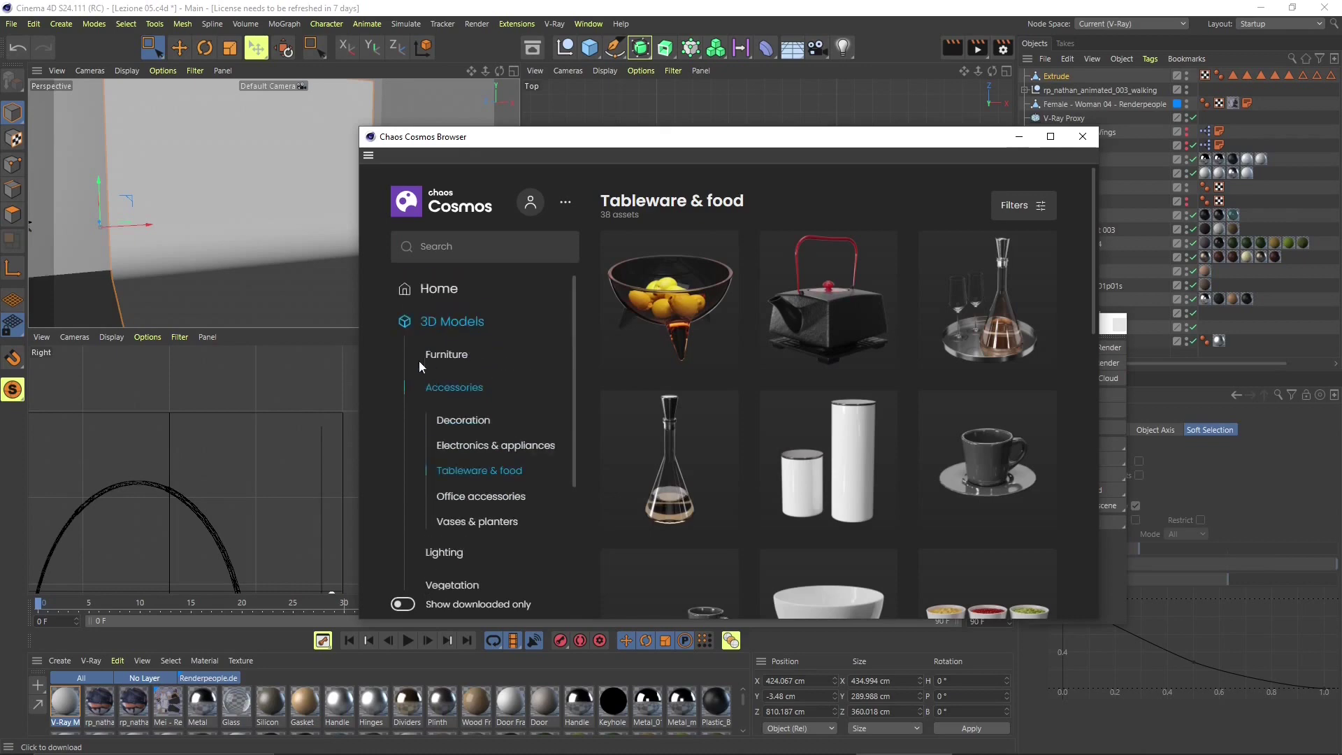
- Restrict the complete 3D Models library to downloaded assets and examine them for a figure to place on the set
left_click(433, 321)
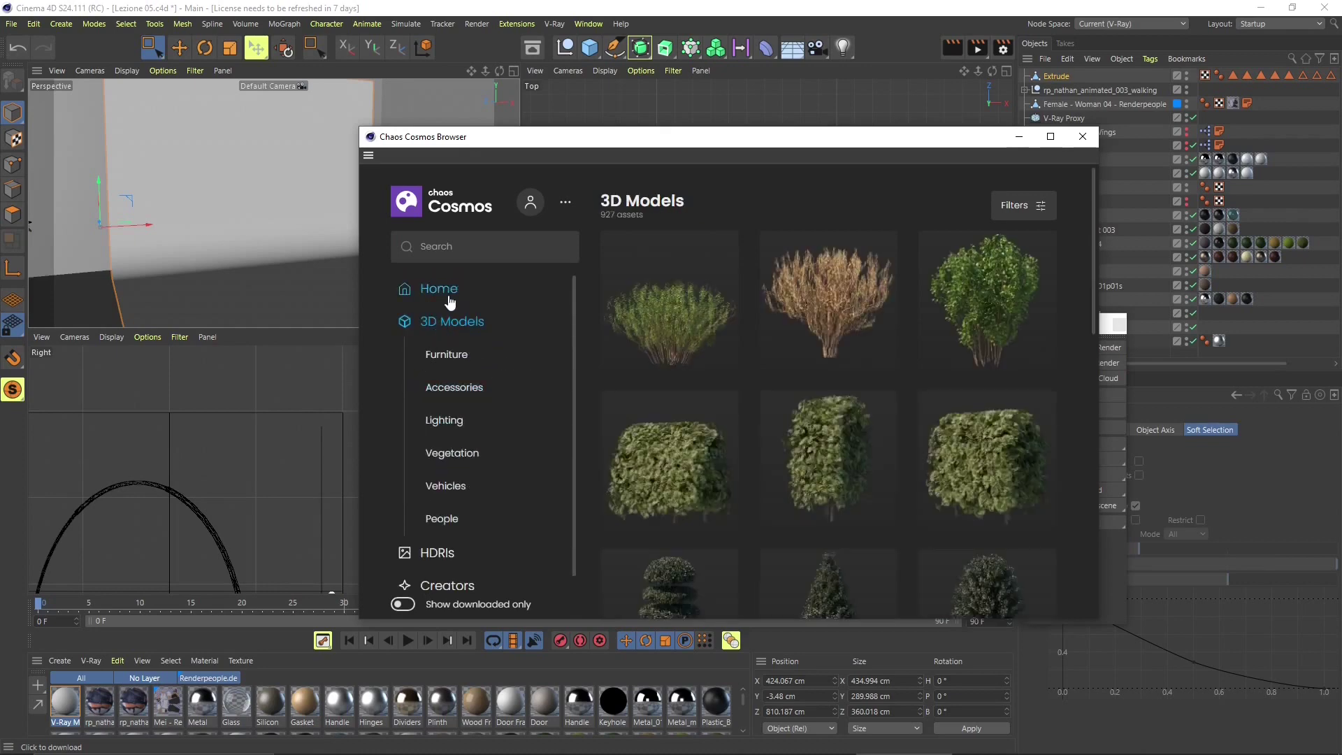
left_click(404, 604)
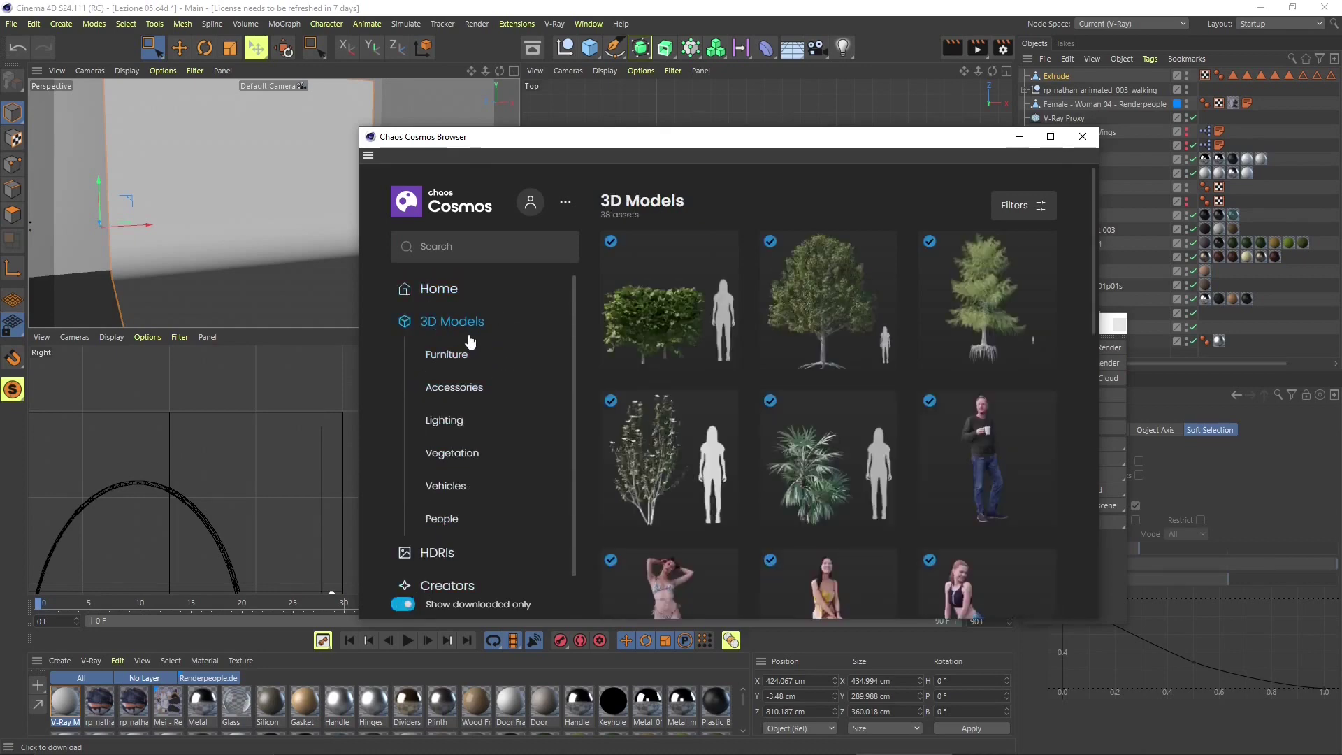
scroll(791, 338, "down", 2)
scroll(852, 272, "down", 1)
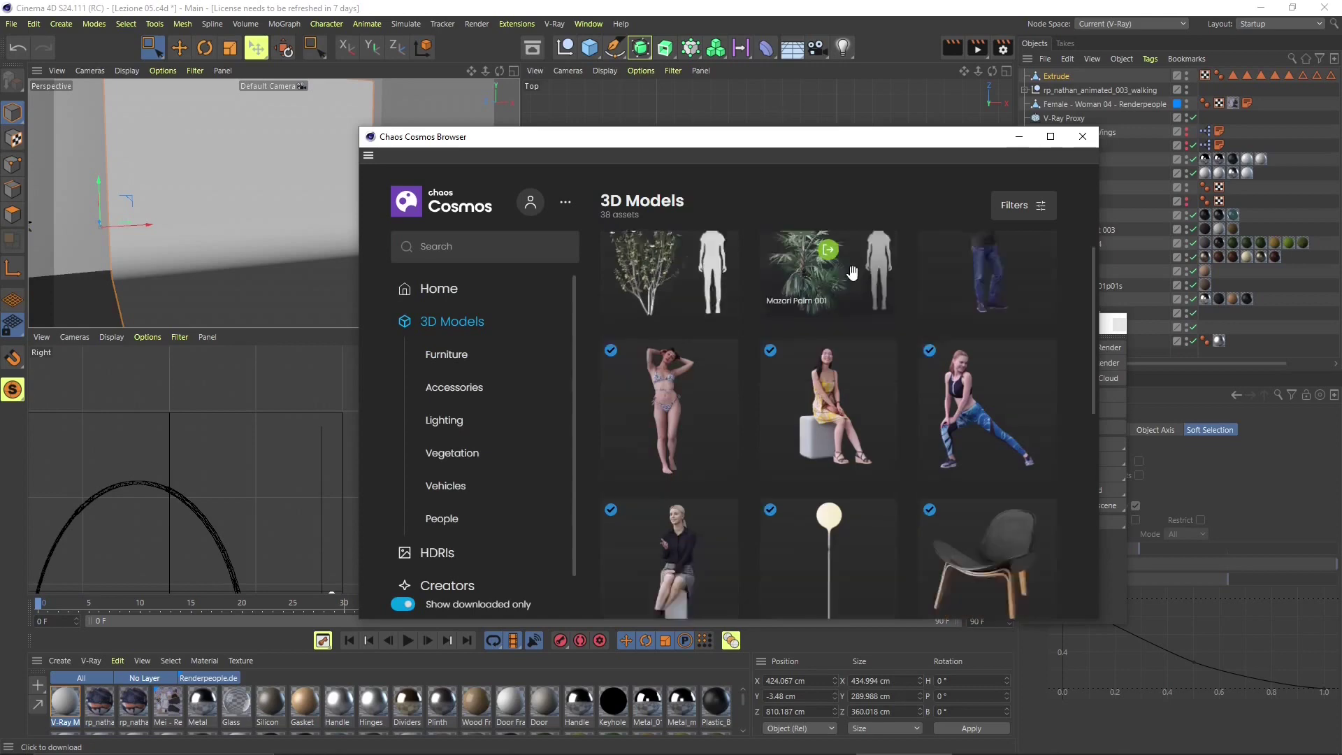
scroll(852, 273, "down", 10)
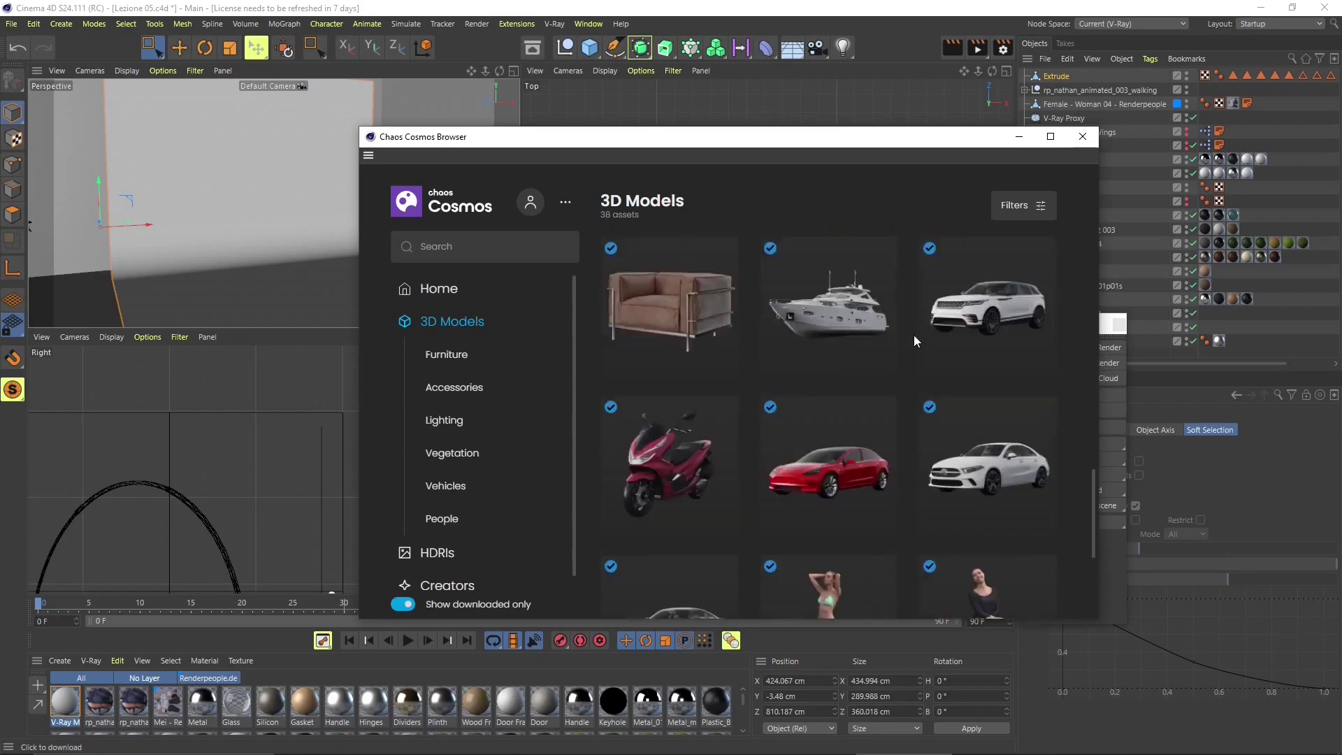
scroll(913, 334, "down", 3)
scroll(887, 401, "up", 4)
scroll(883, 436, "down", 4)
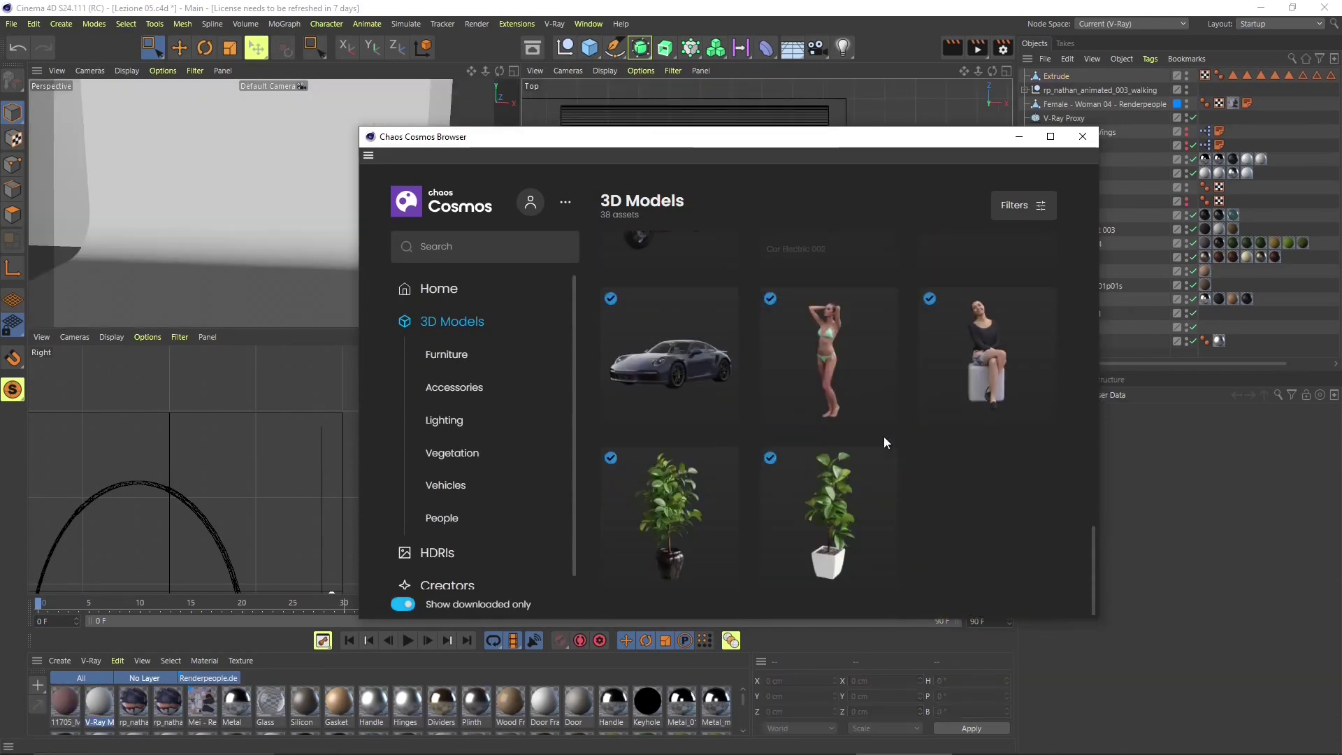
- Import the Julia Posed 012 model and move it onto the curved backdrop, at about X 637 cm and Z 252 cm
left_click(828, 357)
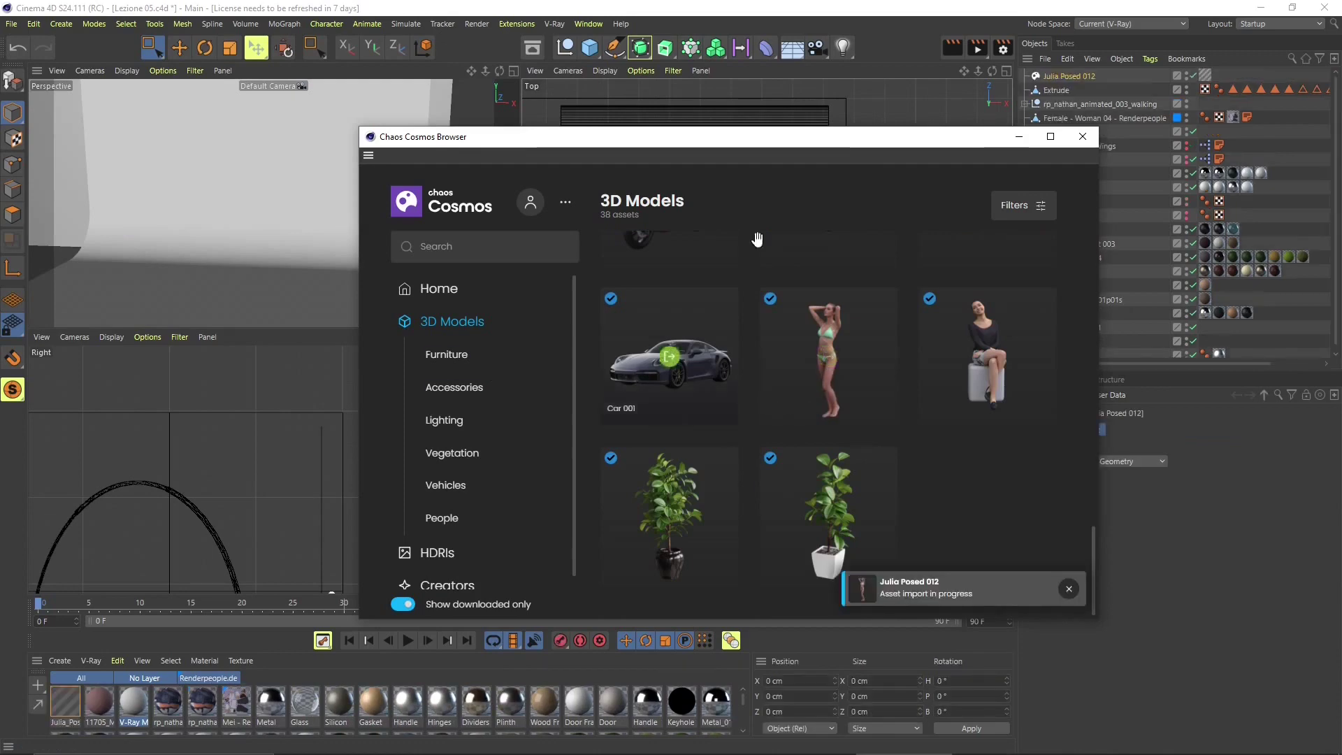
left_click(1019, 137)
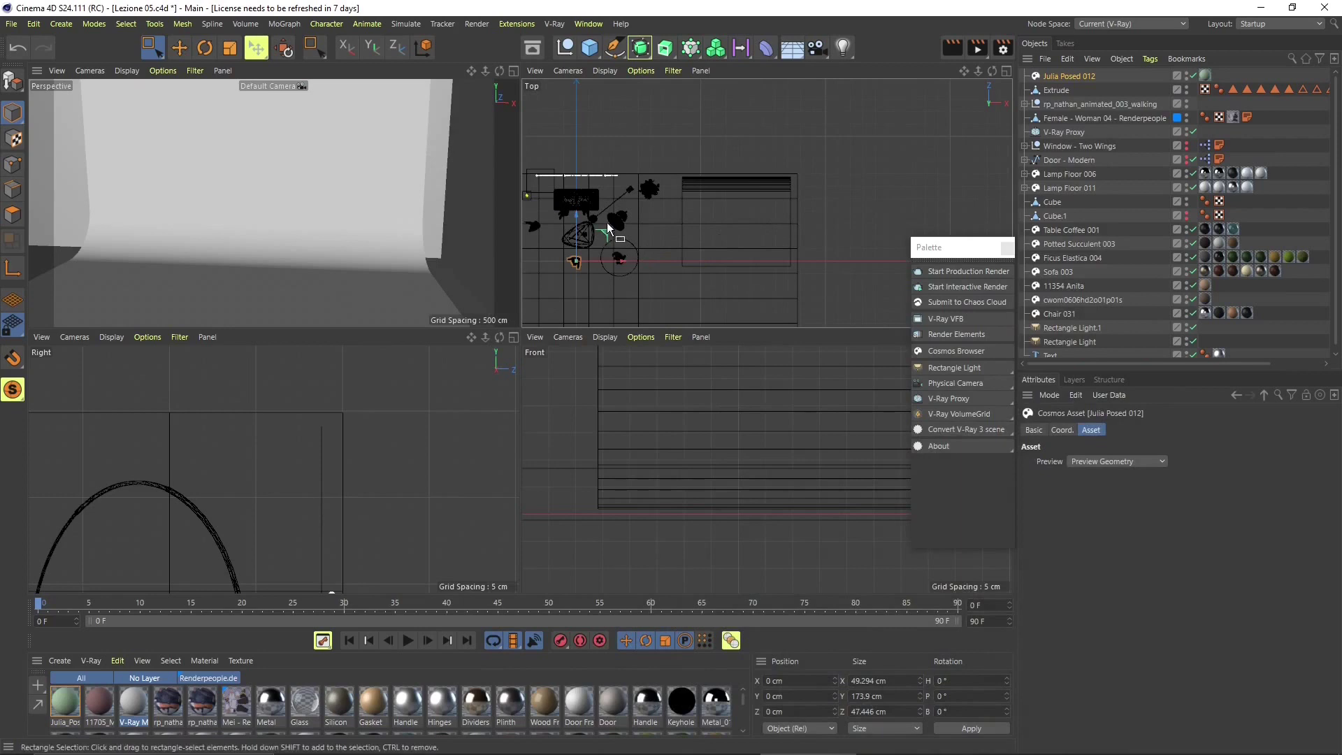
left_click_drag(609, 234, 766, 173)
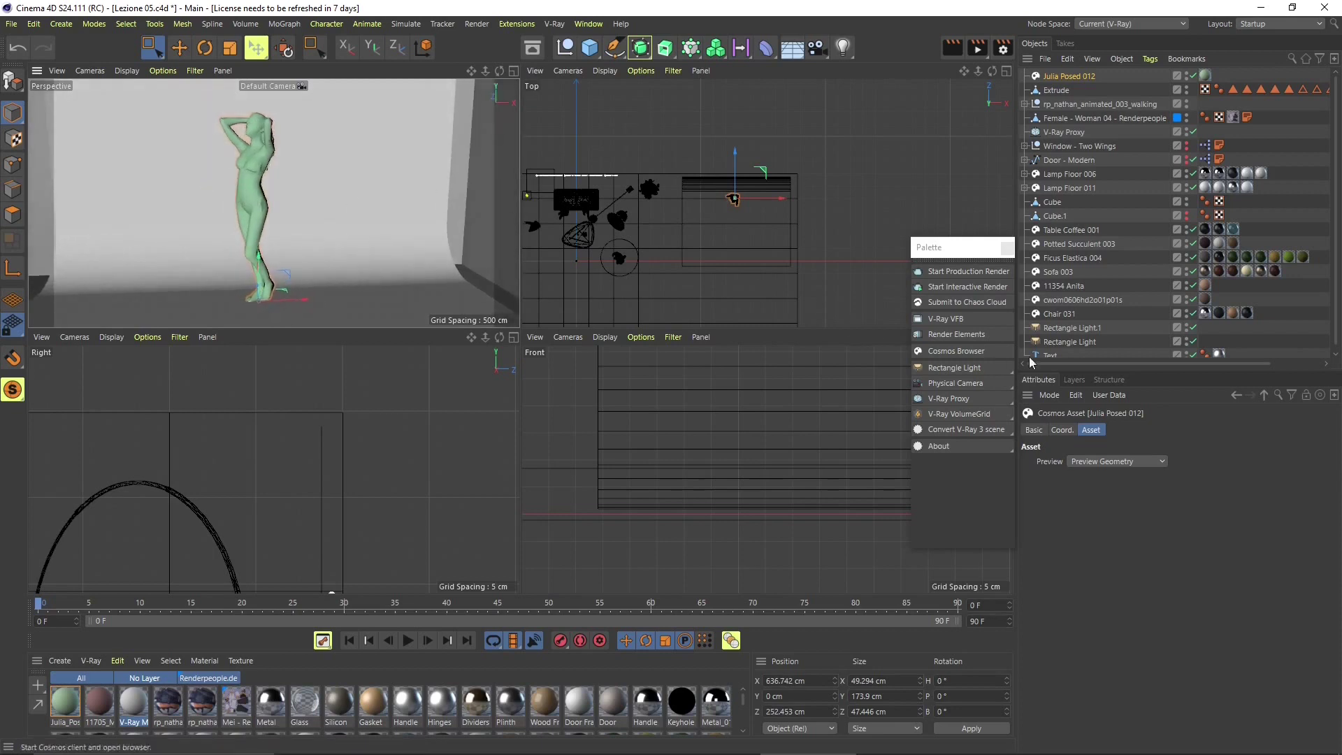
- Set the posed woman's preview to Full Geometry and rotate her slightly about the vertical axis
left_click(1095, 463)
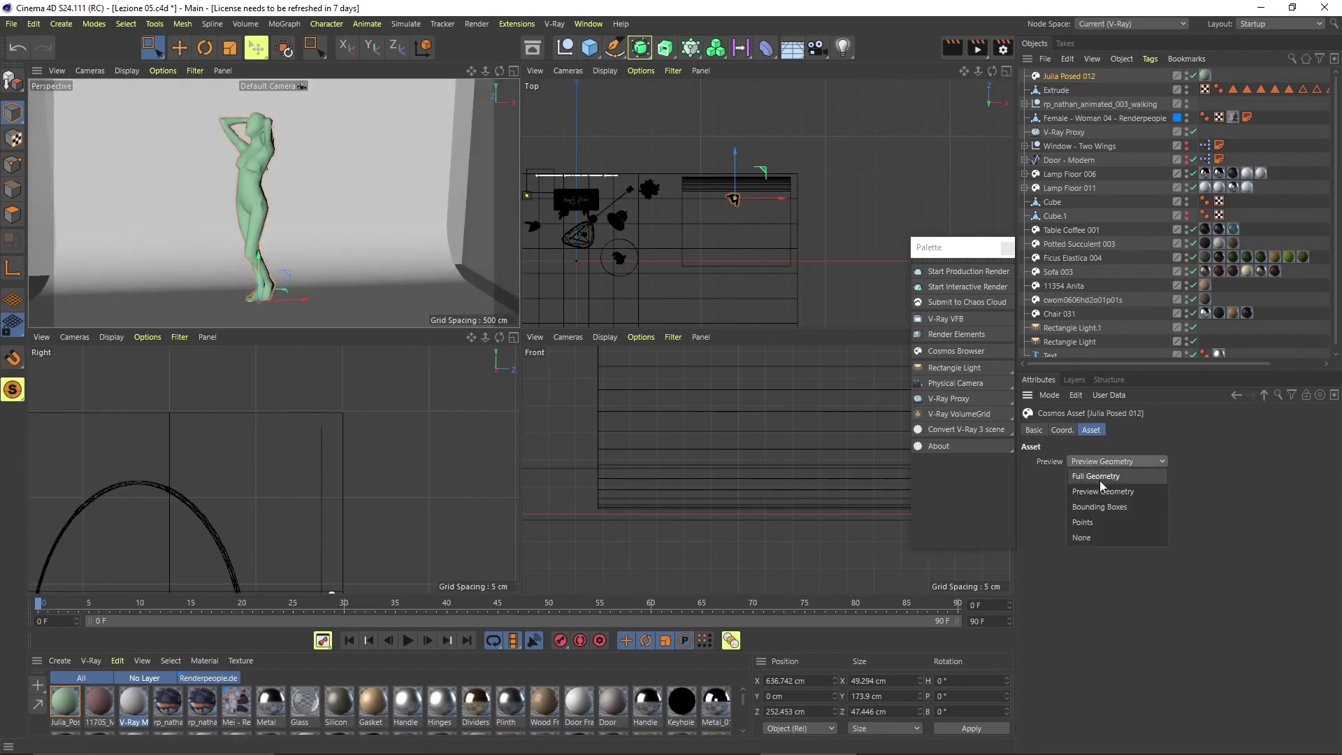
left_click(1100, 477)
middle_click_drag(302, 238, 362, 238, "alt")
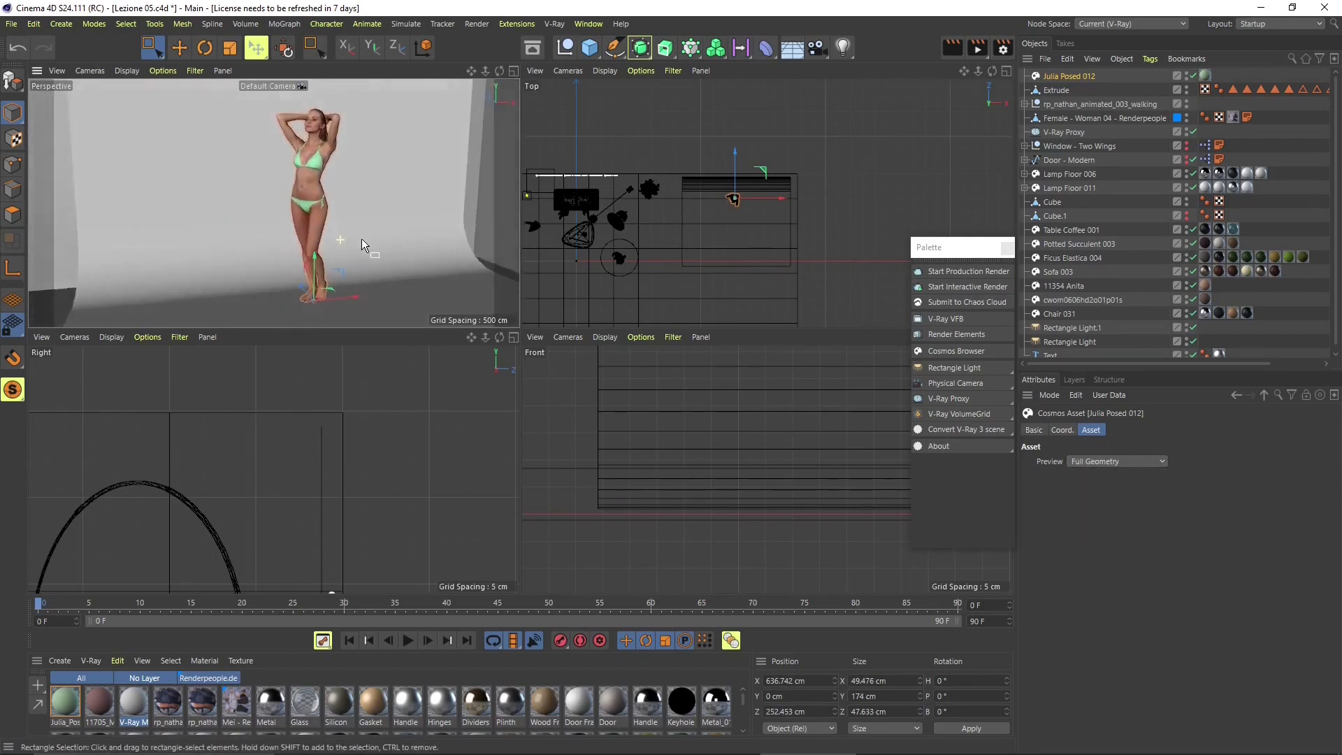
scroll(360, 232, "up", 2)
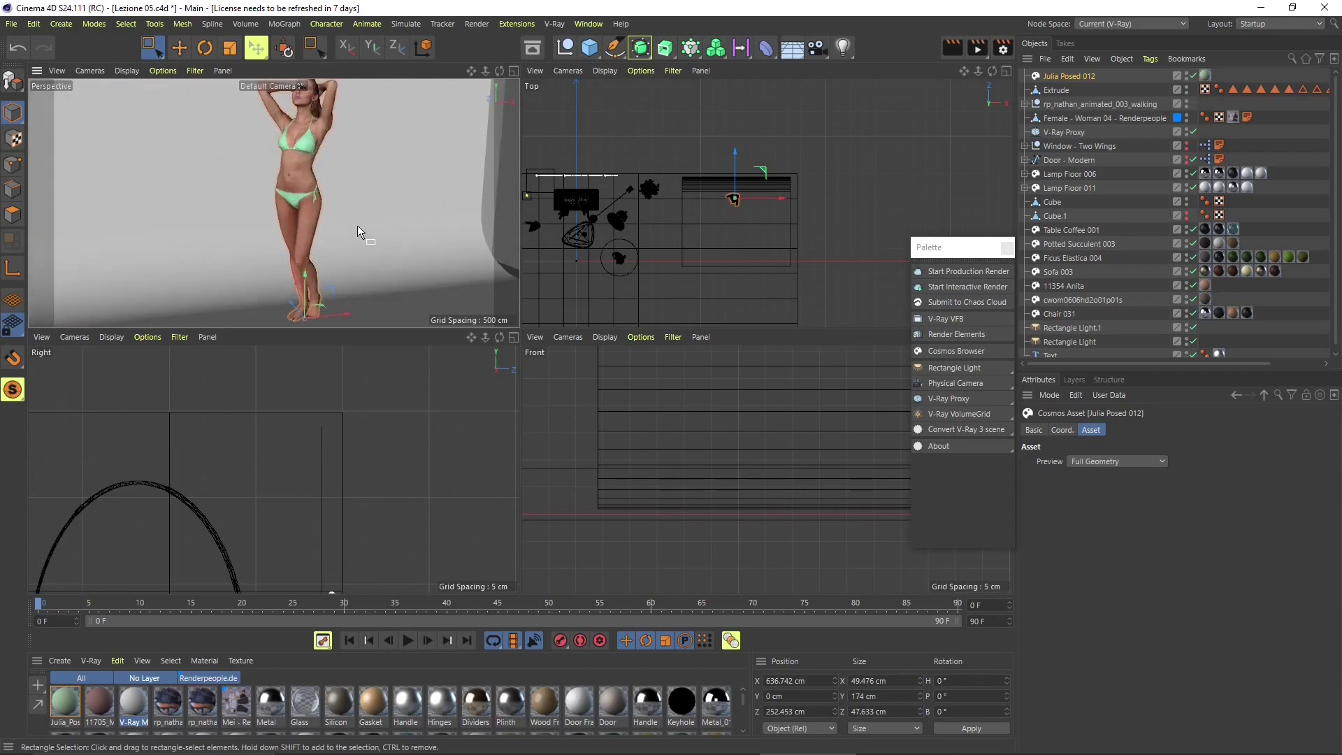
left_click_drag(354, 210, 348, 213, "alt")
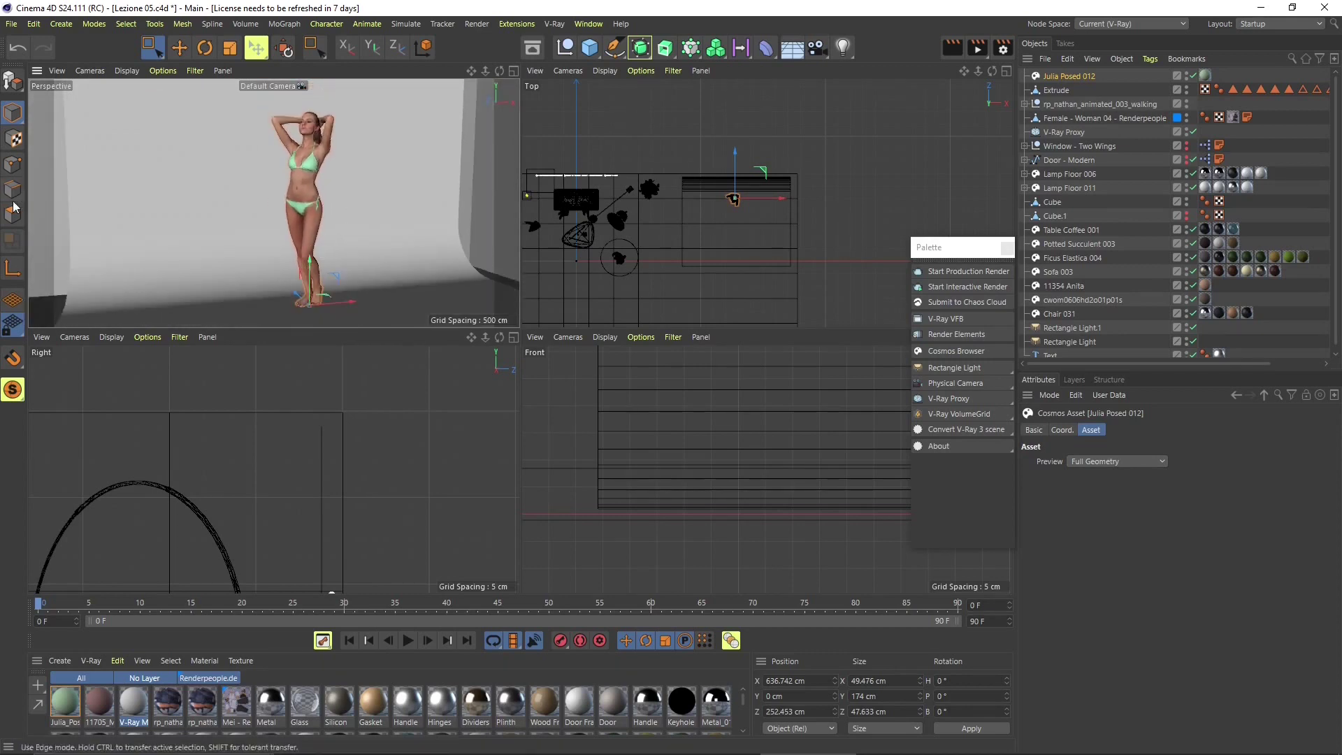
key("r")
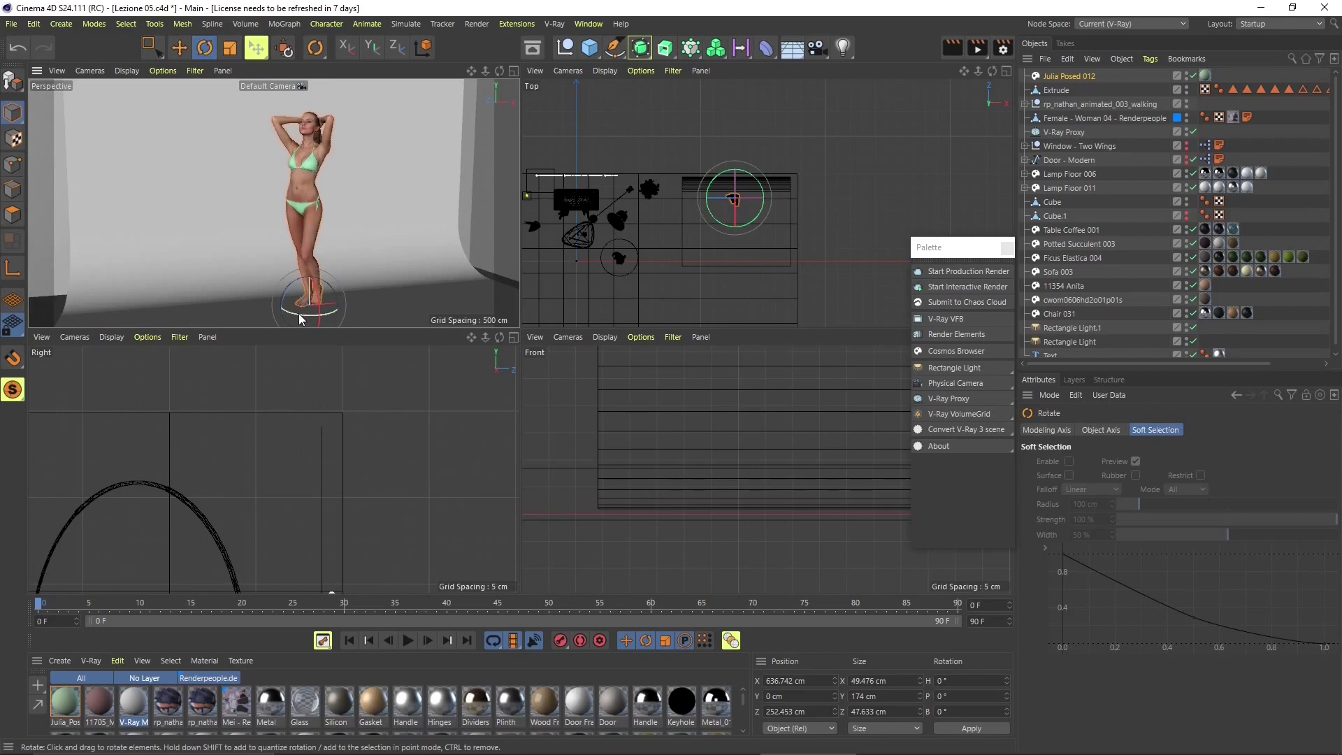
left_click_drag(299, 313, 336, 321)
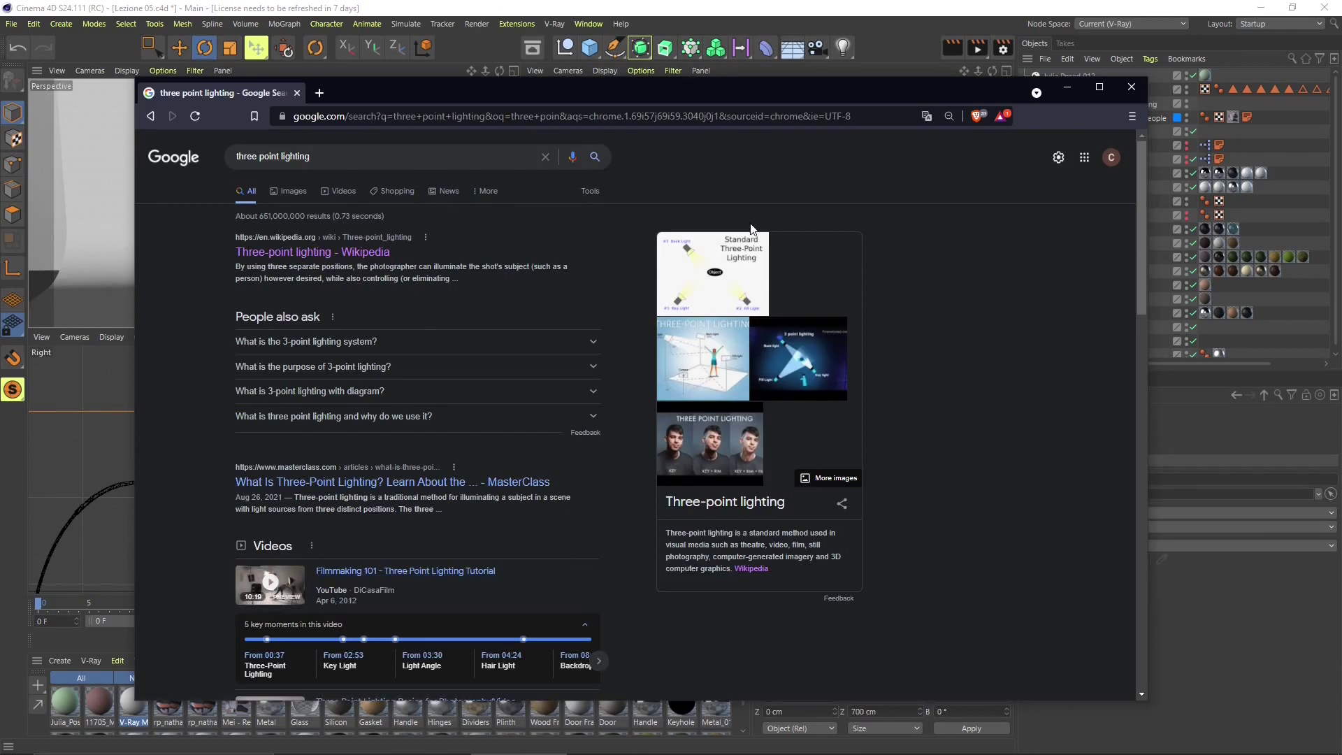
- In the web browser, examine the Google image results for "three point lighting" as a reference for lighting setups
left_click(288, 191)
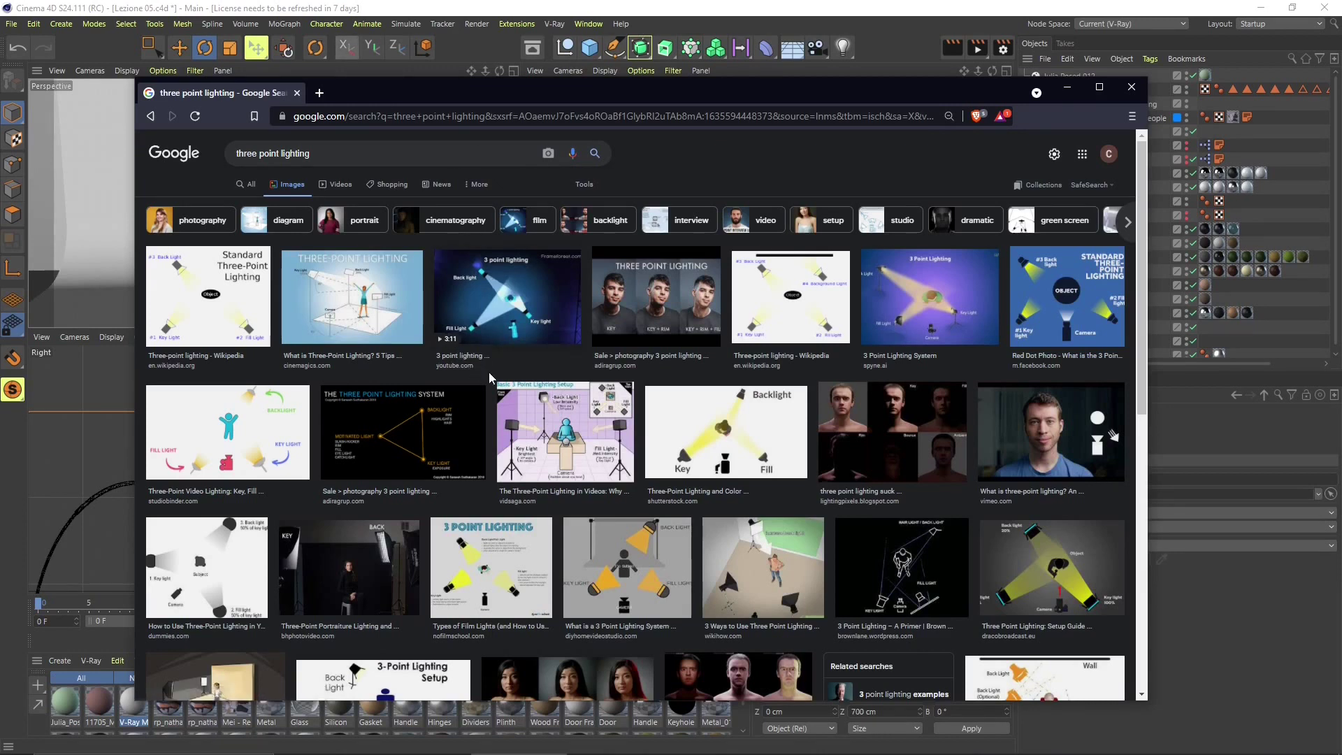
scroll(560, 294, "down", 1)
scroll(560, 295, "down", 5)
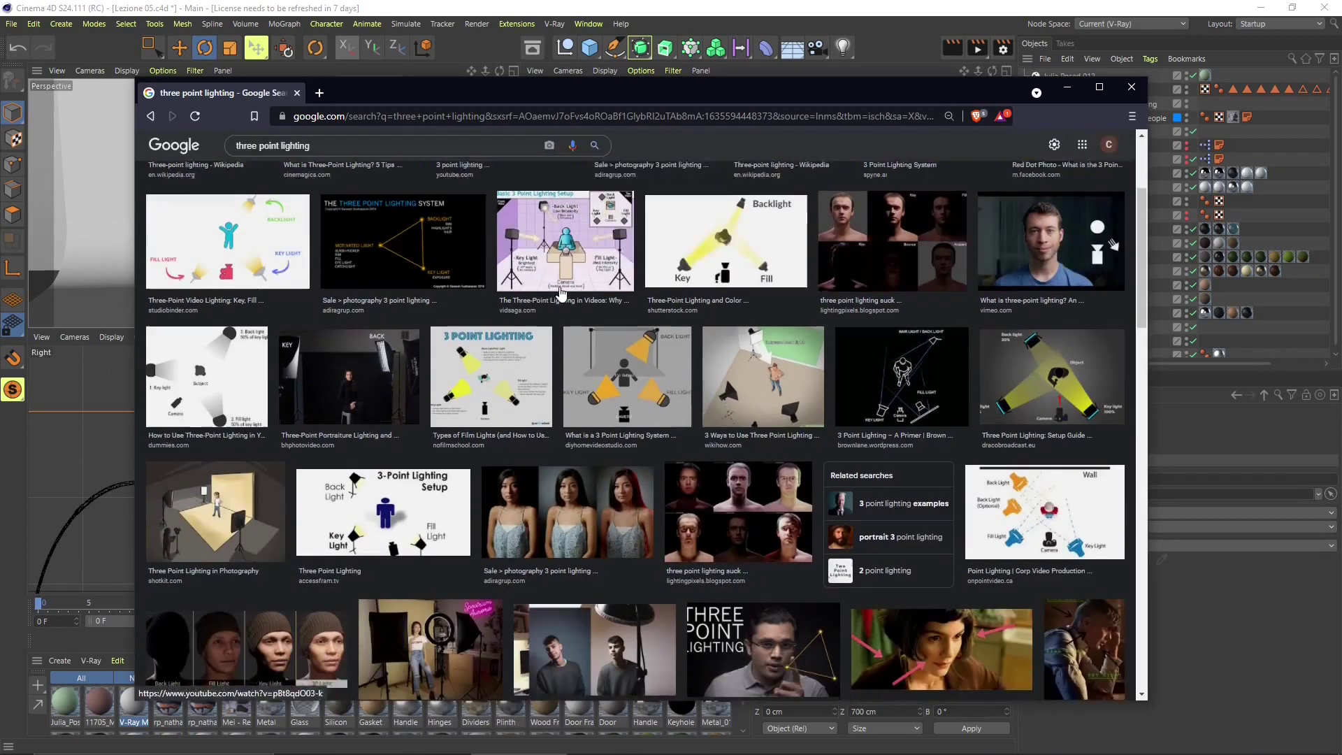